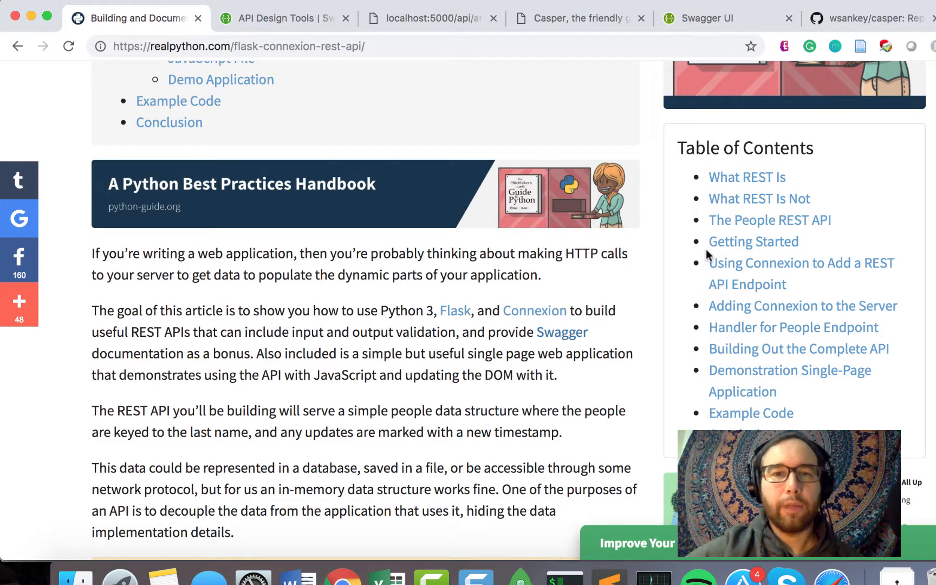
pyautogui.scroll(5, 462, 295)
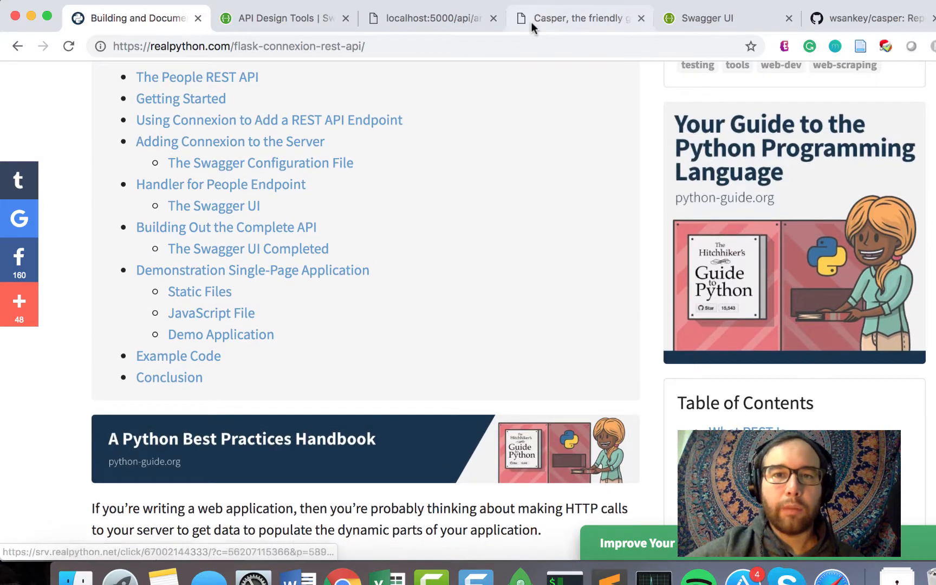
# Step: Show the local Casper home page with its 'Welcome to Casper :)' greeting
pyautogui.click(544, 16)
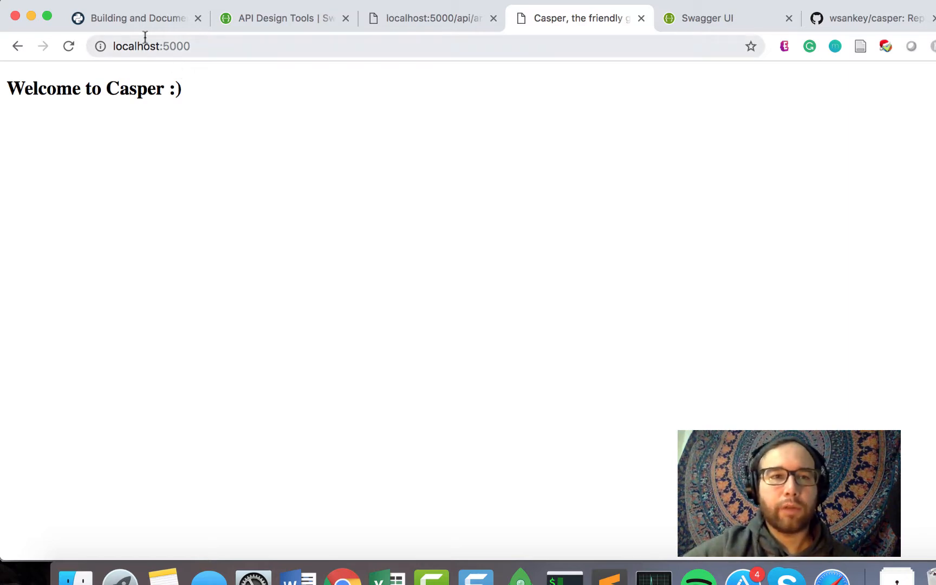
# Step: Arrange the API Design Tools page right and the Casper page left of the /api/article JSON output
pyautogui.click(139, 22)
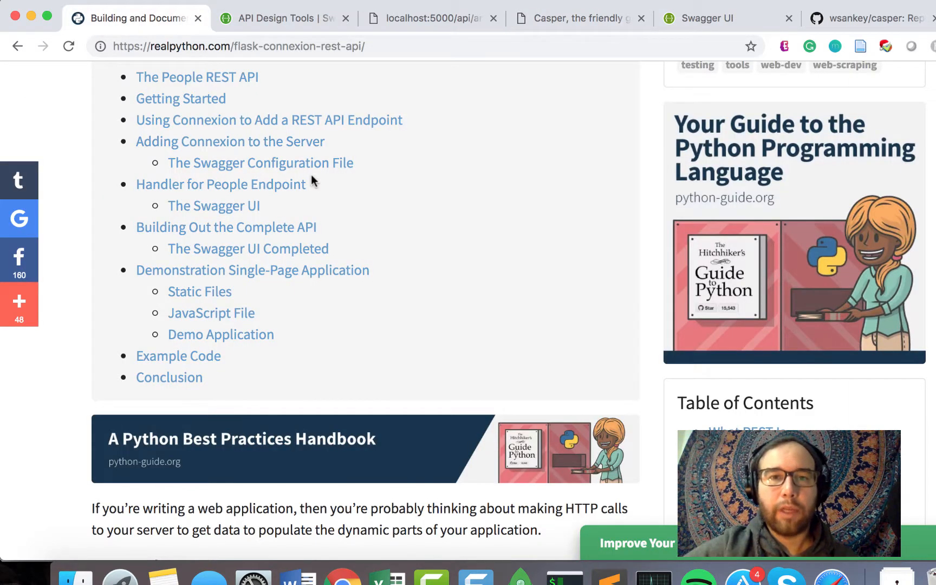
pyautogui.scroll(2, 323, 186)
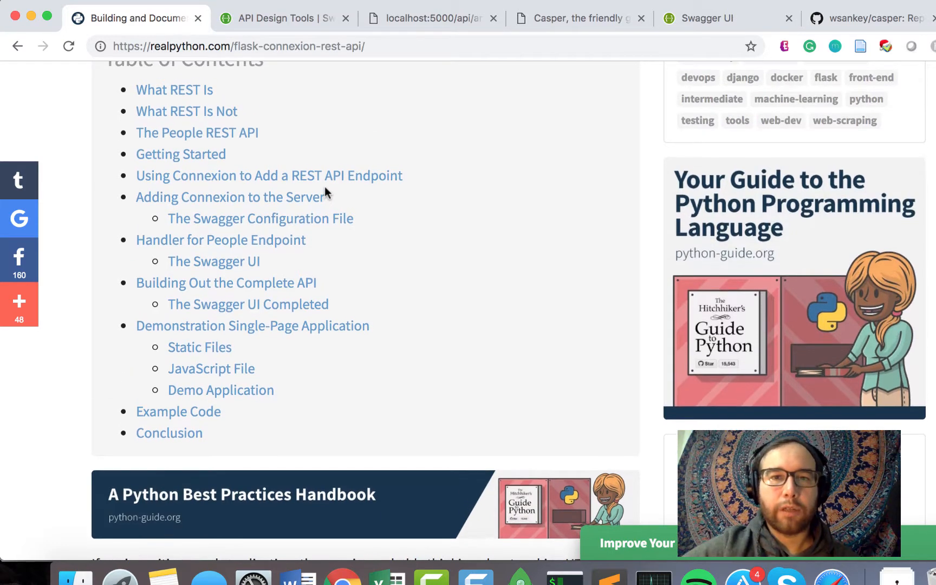
pyautogui.click(597, 15)
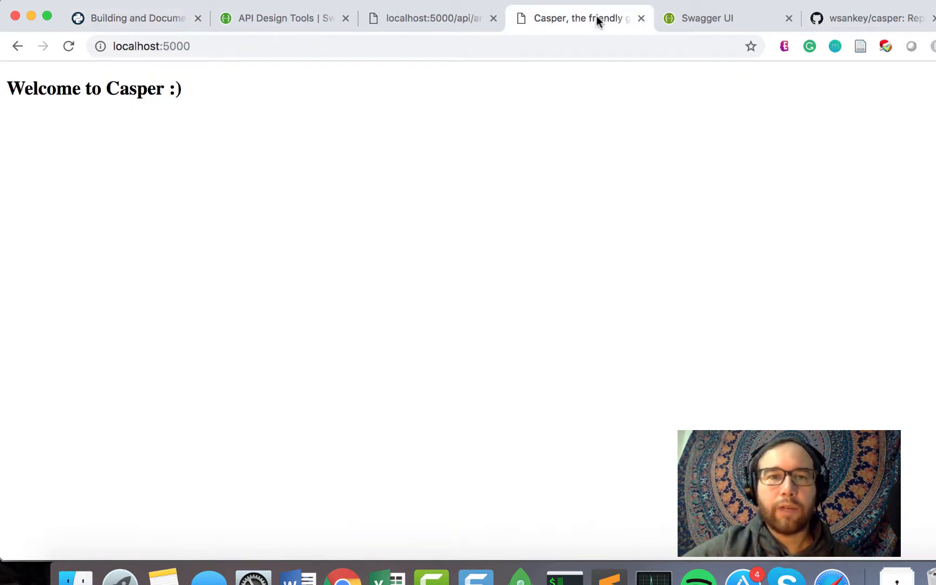
pyautogui.moveTo(315, 18); pyautogui.dragTo(478, 31)
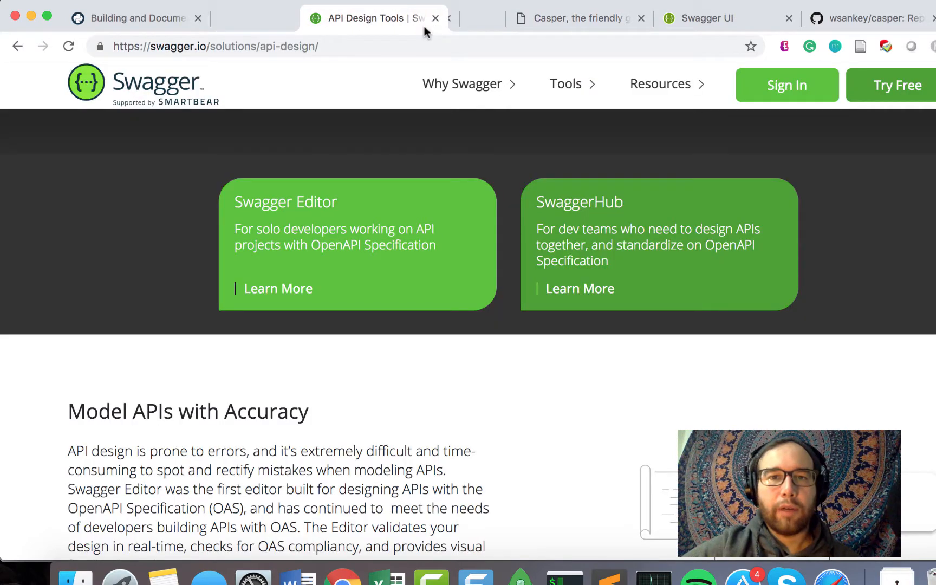
pyautogui.click(284, 17)
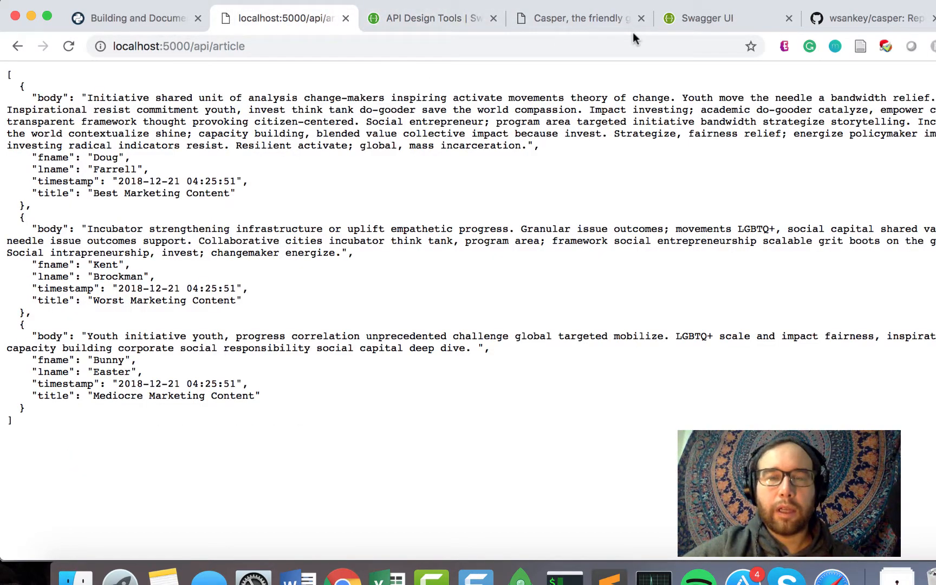
pyautogui.moveTo(606, 23); pyautogui.dragTo(425, 19)
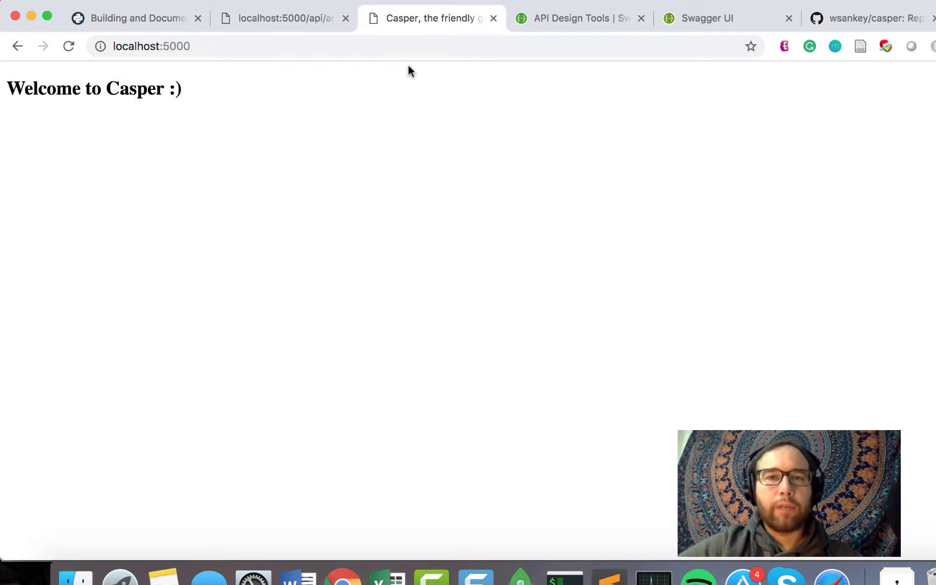
# Step: Show main.py from the casper project in the code editor
pyautogui.click(609, 578)
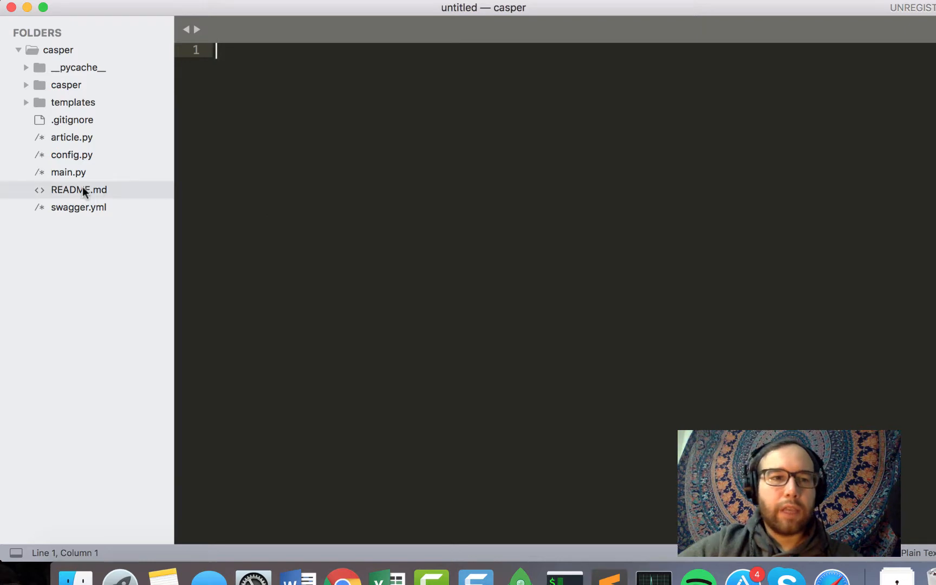
pyautogui.click(68, 172)
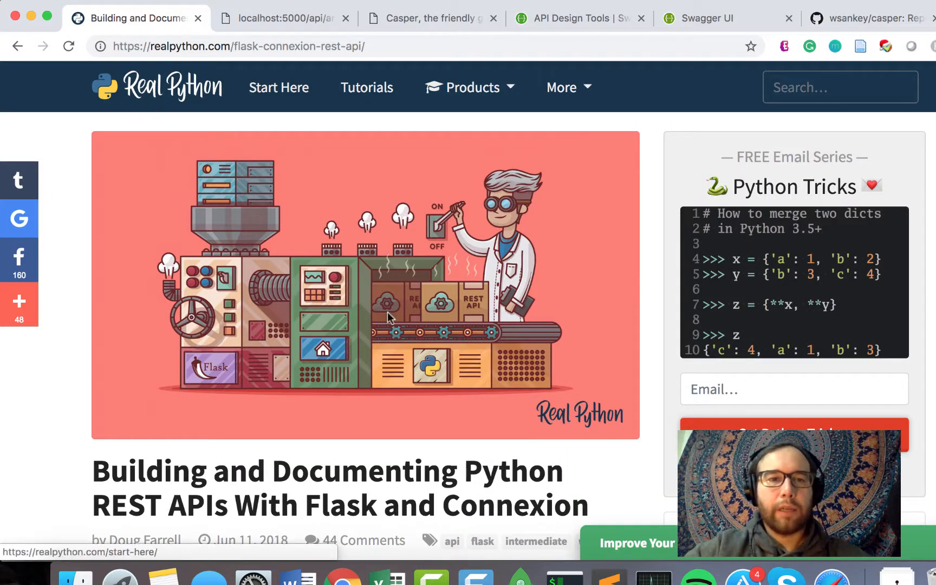
pyautogui.scroll(-5, 467, 304)
pyautogui.scroll(-2, 467, 304)
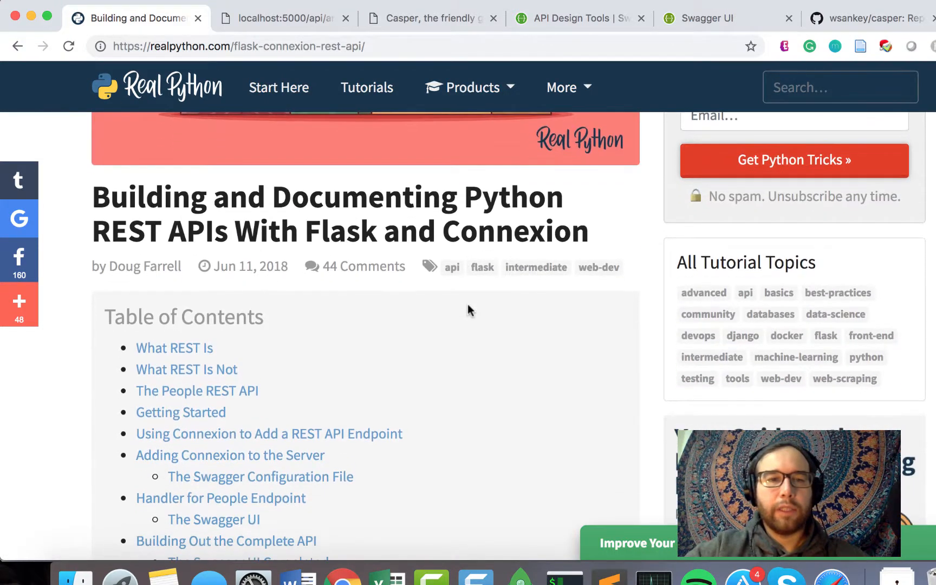
pyautogui.scroll(-2, 468, 304)
pyautogui.scroll(-2, 468, 305)
pyautogui.scroll(-1, 467, 304)
pyautogui.scroll(-2, 468, 305)
pyautogui.scroll(-6, 468, 304)
pyautogui.scroll(-4, 467, 304)
pyautogui.scroll(-3, 467, 304)
pyautogui.scroll(-2, 468, 308)
pyautogui.scroll(-5, 467, 308)
pyautogui.scroll(-3, 467, 308)
pyautogui.scroll(-5, 467, 308)
pyautogui.scroll(-2, 467, 308)
pyautogui.scroll(-2, 467, 308)
pyautogui.scroll(-1, 467, 308)
pyautogui.scroll(-1, 468, 304)
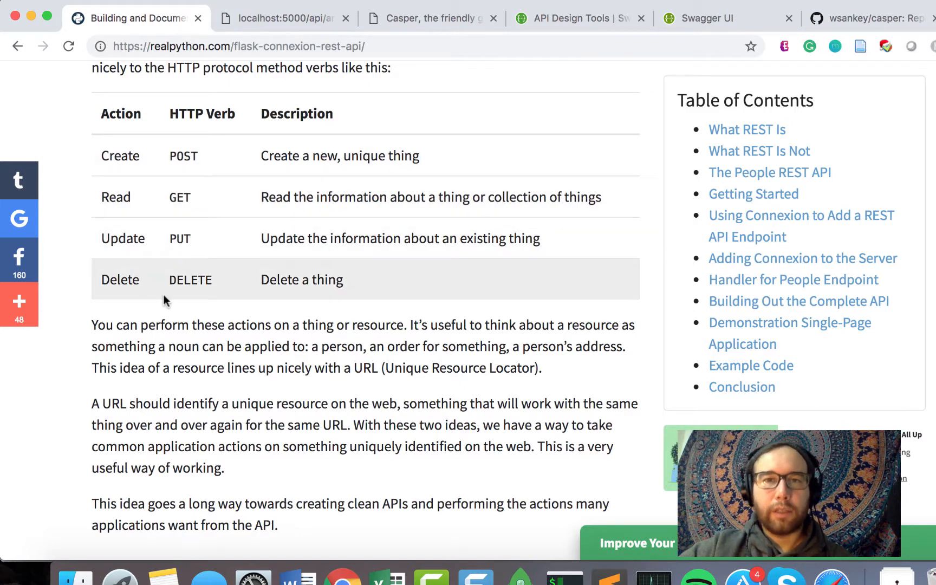
pyautogui.scroll(-3, 166, 299)
pyautogui.scroll(-3, 165, 300)
pyautogui.scroll(-4, 166, 300)
pyautogui.scroll(-4, 166, 300)
pyautogui.scroll(-5, 165, 300)
pyautogui.scroll(4, 165, 296)
pyautogui.scroll(4, 165, 297)
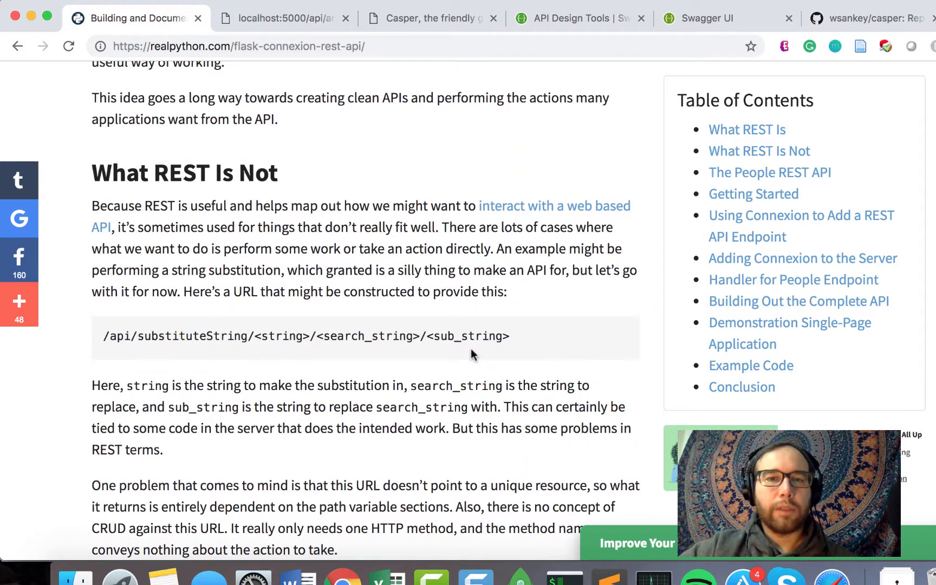
# Step: Review the substituteString example URL, then highlight main.py's import lines for comparison
pyautogui.moveTo(511, 337); pyautogui.dragTo(118, 331)
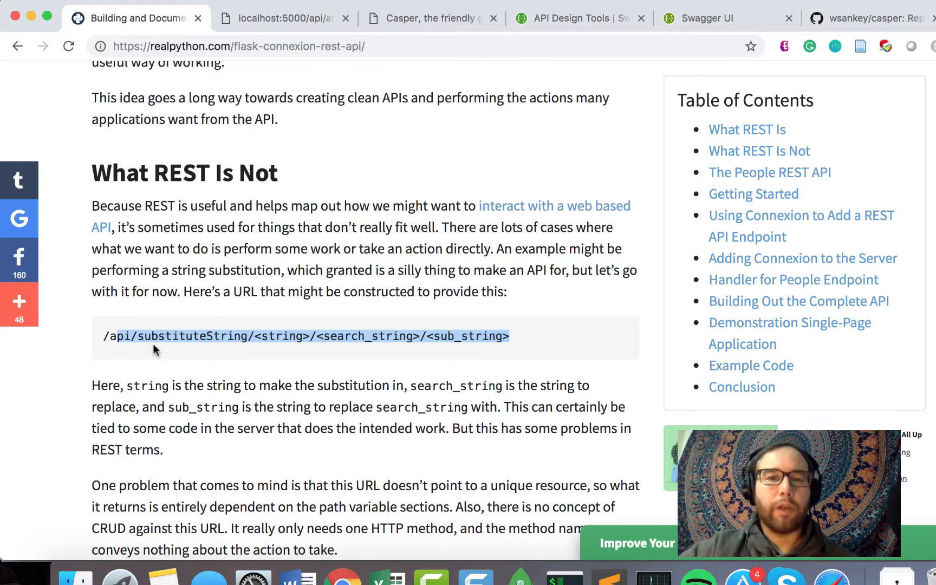
pyautogui.click(221, 346)
pyautogui.scroll(-5, 222, 346)
pyautogui.scroll(-1, 221, 346)
pyautogui.scroll(4, 222, 346)
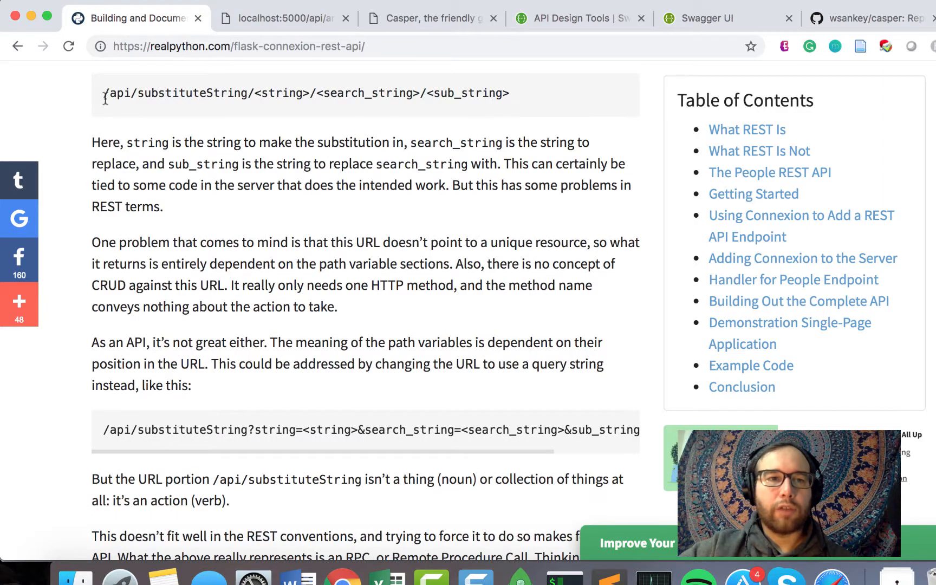
pyautogui.scroll(-4, 340, 214)
pyautogui.scroll(-2, 340, 214)
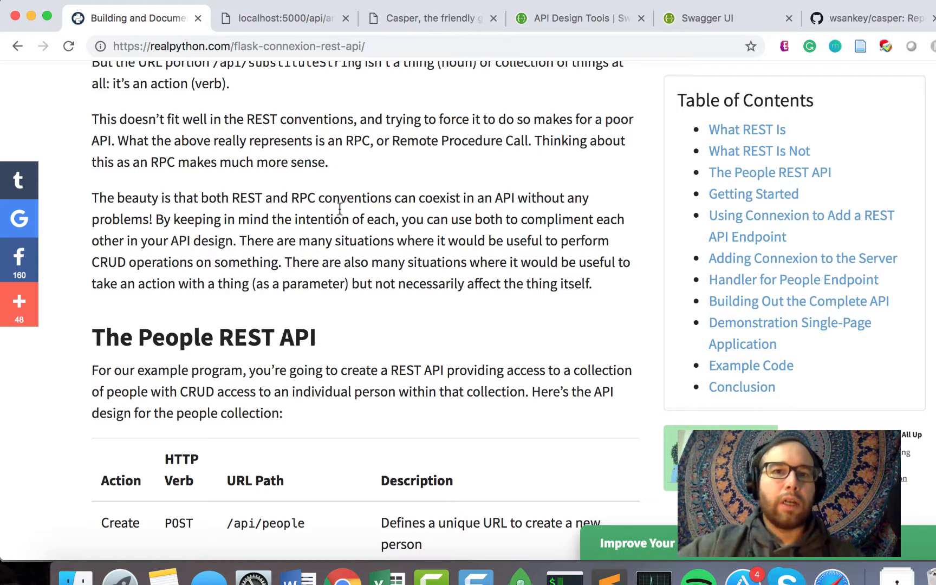
pyautogui.scroll(-1, 339, 213)
pyautogui.scroll(-3, 339, 211)
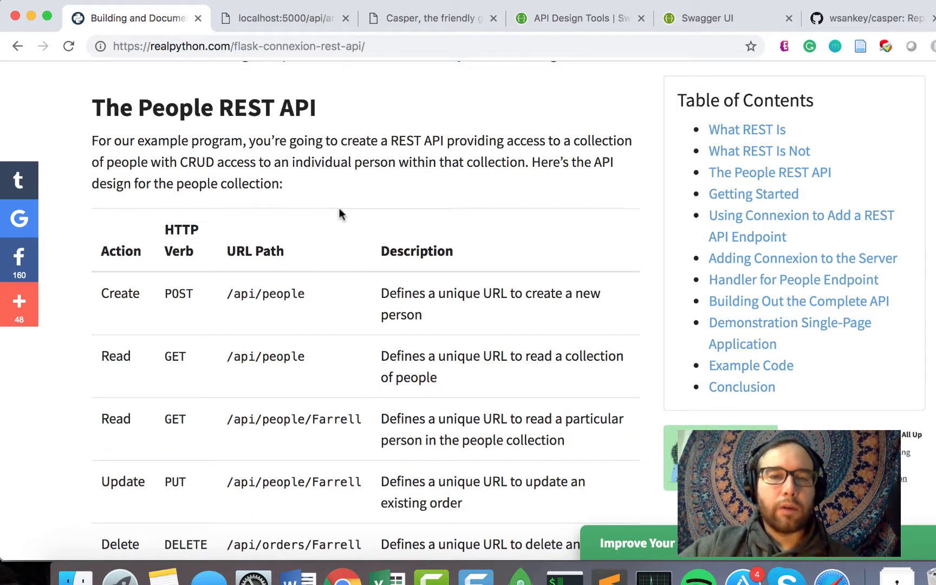
pyautogui.scroll(-1, 339, 208)
pyautogui.scroll(-2, 340, 208)
pyautogui.scroll(-2, 339, 207)
pyautogui.scroll(-2, 339, 212)
pyautogui.scroll(-1, 339, 212)
pyautogui.scroll(-1, 339, 213)
pyautogui.scroll(-1, 339, 212)
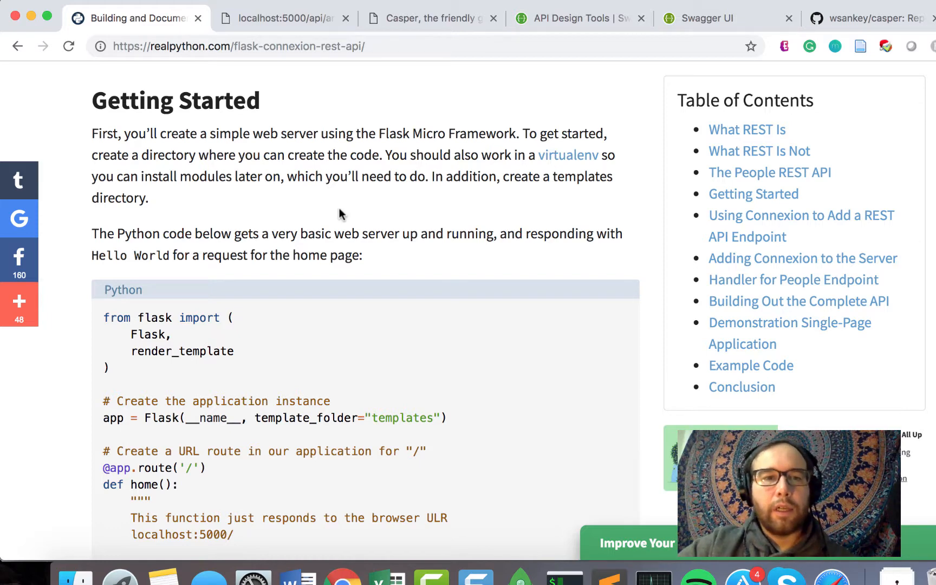
pyautogui.scroll(-4, 339, 214)
pyautogui.scroll(-3, 339, 214)
pyautogui.scroll(-3, 339, 214)
pyautogui.scroll(-8, 339, 214)
pyautogui.scroll(-5, 340, 213)
pyautogui.scroll(-5, 339, 214)
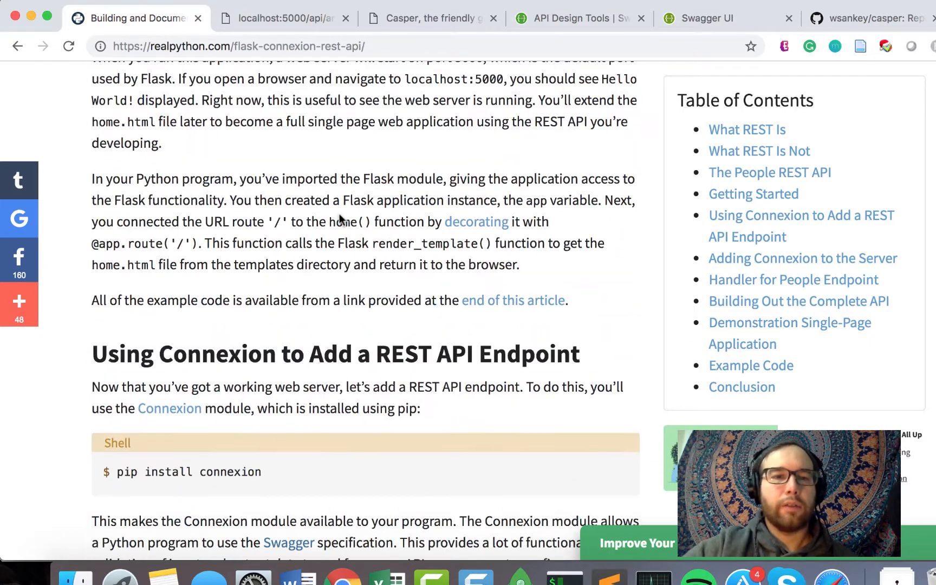
pyautogui.scroll(-5, 340, 220)
pyautogui.scroll(-5, 340, 220)
pyautogui.scroll(-4, 339, 219)
pyautogui.scroll(-3, 340, 219)
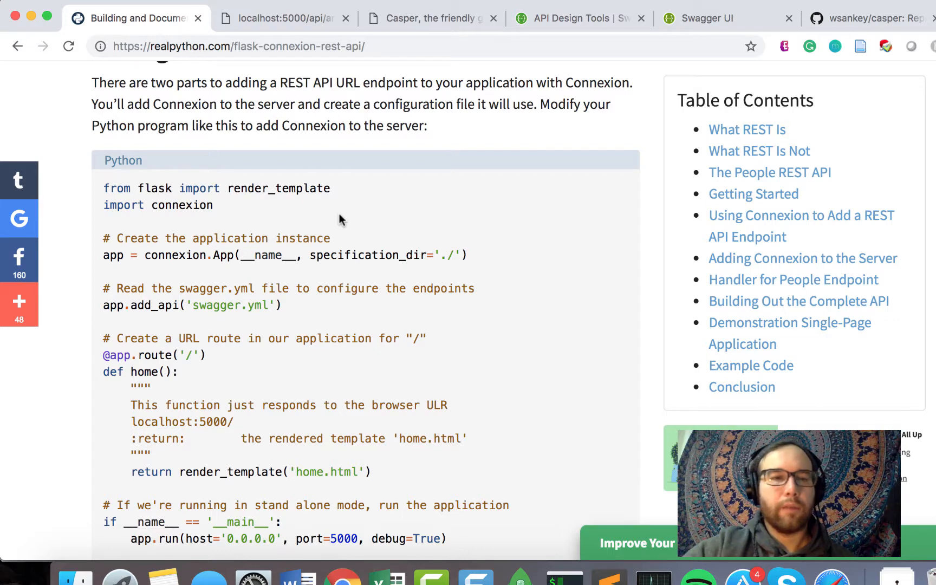
pyautogui.scroll(-3, 339, 219)
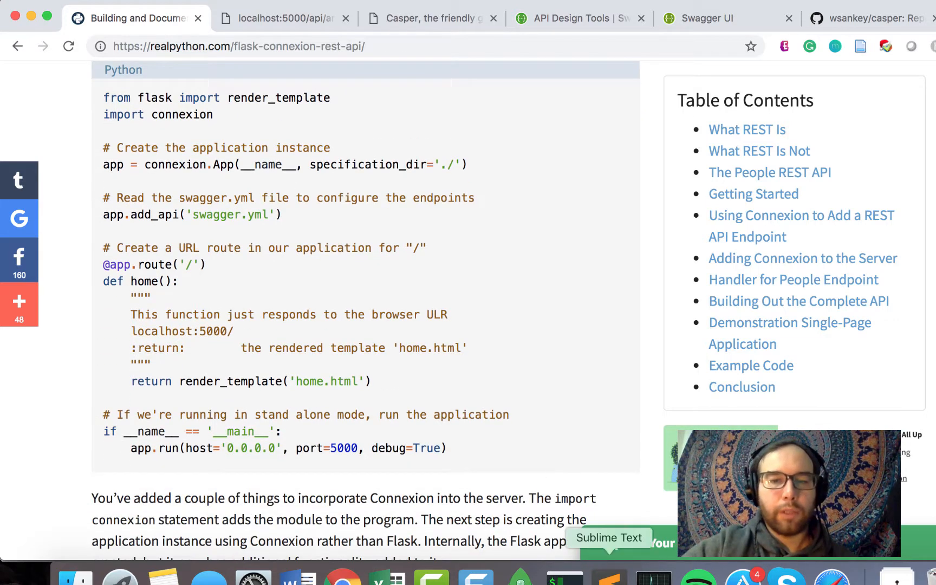
pyautogui.click(610, 577)
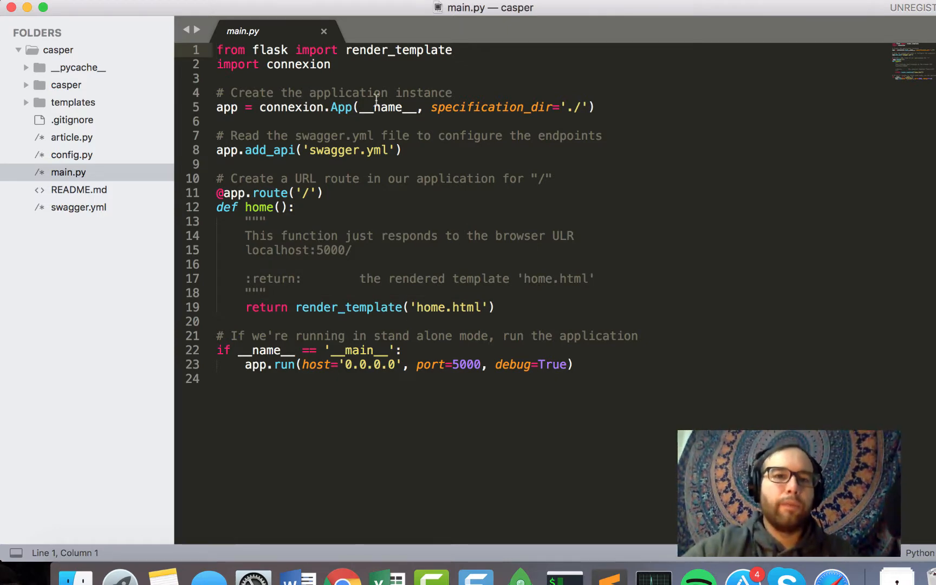
pyautogui.moveTo(336, 64); pyautogui.dragTo(336, 49)
pyautogui.moveTo(187, 49); pyautogui.dragTo(165, 46)
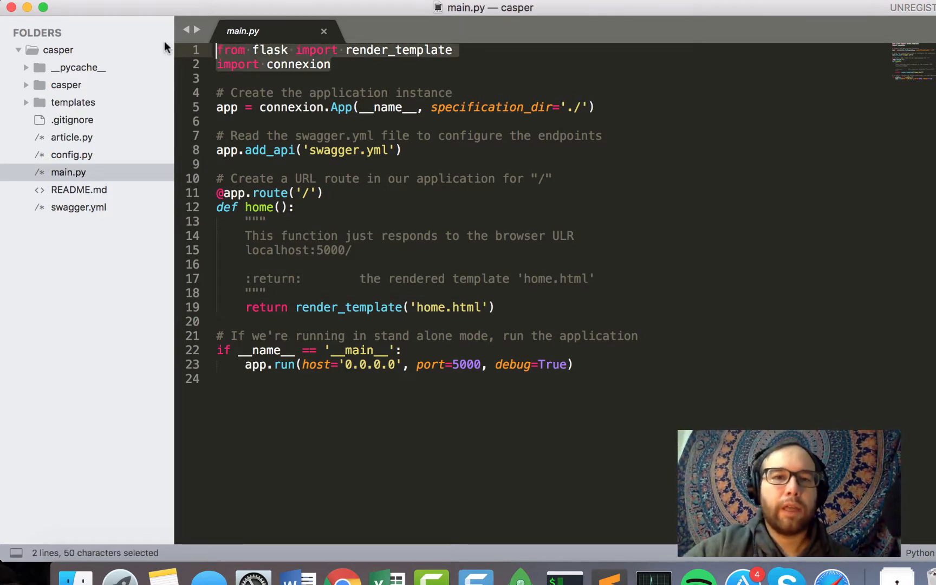
# Step: Deactivate and reactivate the casper virtual environment via activate.fish
pyautogui.click(565, 576)
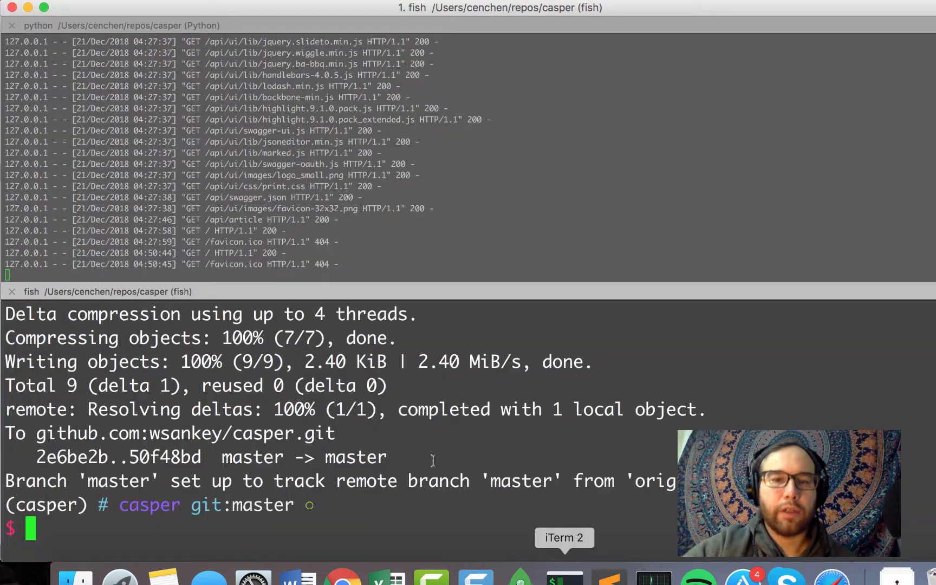
pyautogui.hotkey('ctrl', 'l')
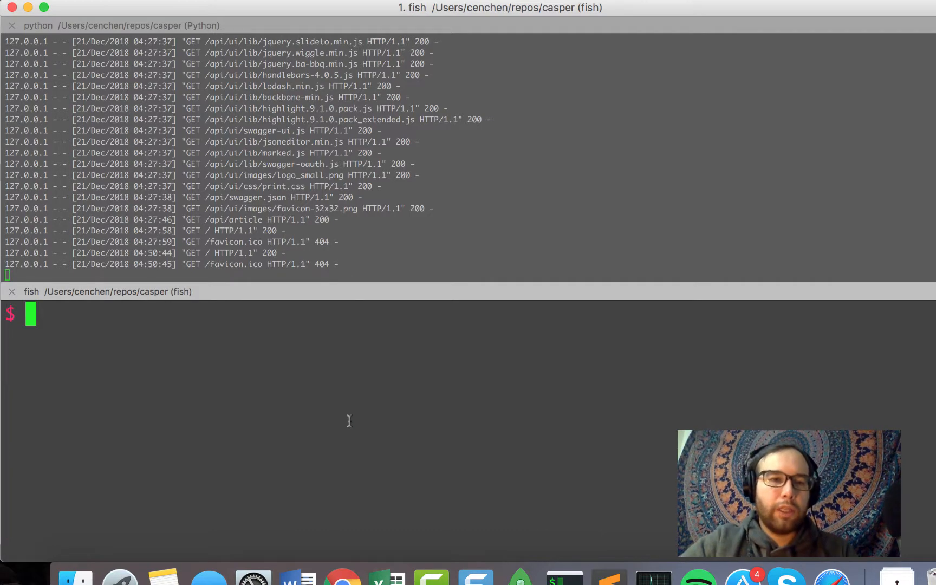
pyautogui.write('pwd')
pyautogui.press('Return')
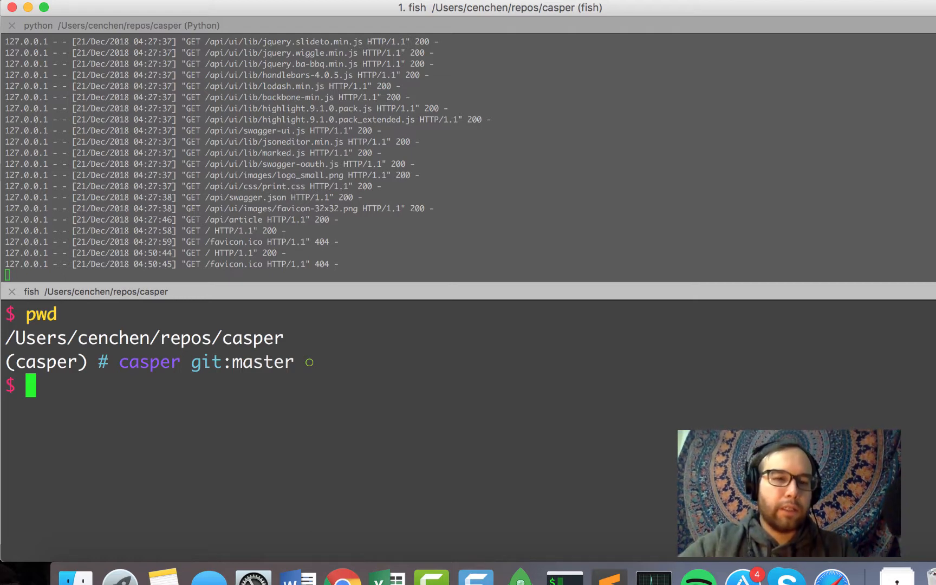
pyautogui.write('source deac')
pyautogui.press('Tab')
pyautogui.press('Return')
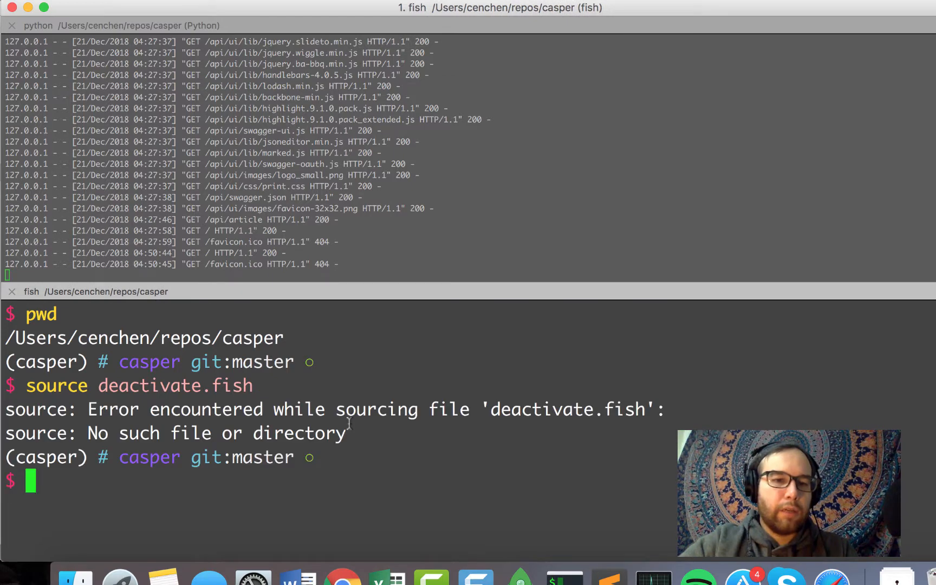
pyautogui.write('source d')
pyautogui.hotkey('ctrl', 'l')
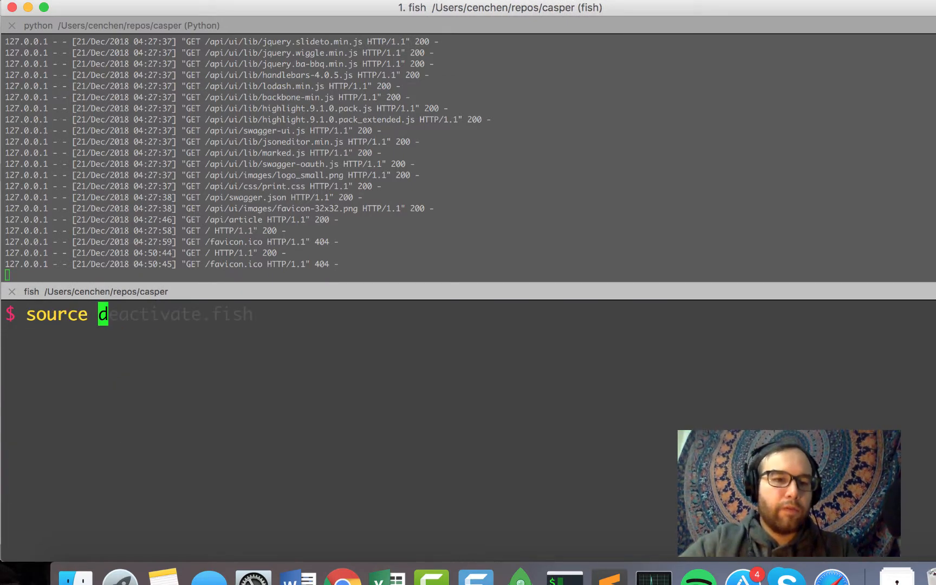
pyautogui.press('BackSpace')
pyautogui.write('caspe')
pyautogui.press('Tab')
pyautogui.press('Return')
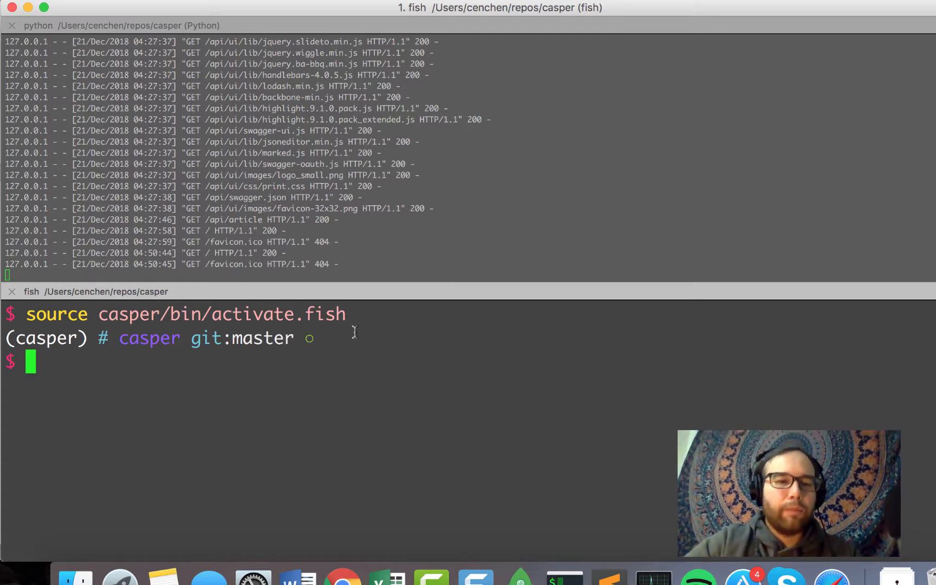
pyautogui.write('python')
# Step: Check the Python version in the interpreter banner, then quit the interpreter
pyautogui.press('Return')
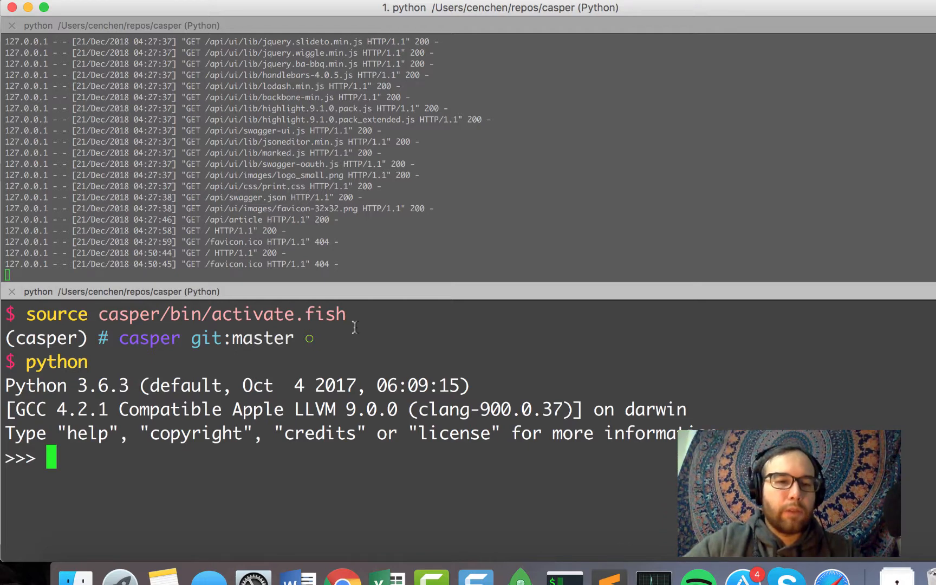
pyautogui.moveTo(129, 385); pyautogui.dragTo(5, 385)
pyautogui.write('q')
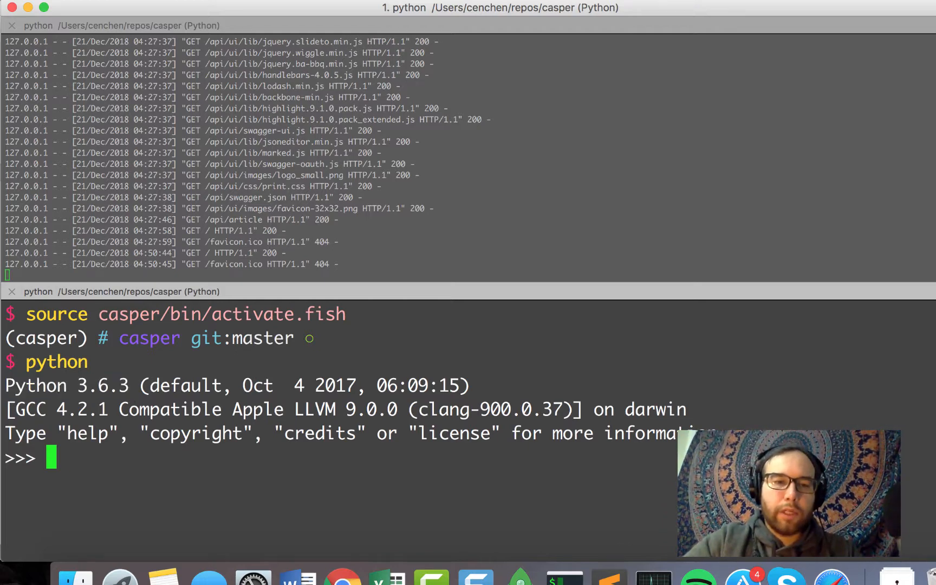
pyautogui.write('uit()')
pyautogui.press('Return')
pyautogui.hotkey('ctrl', 'l')
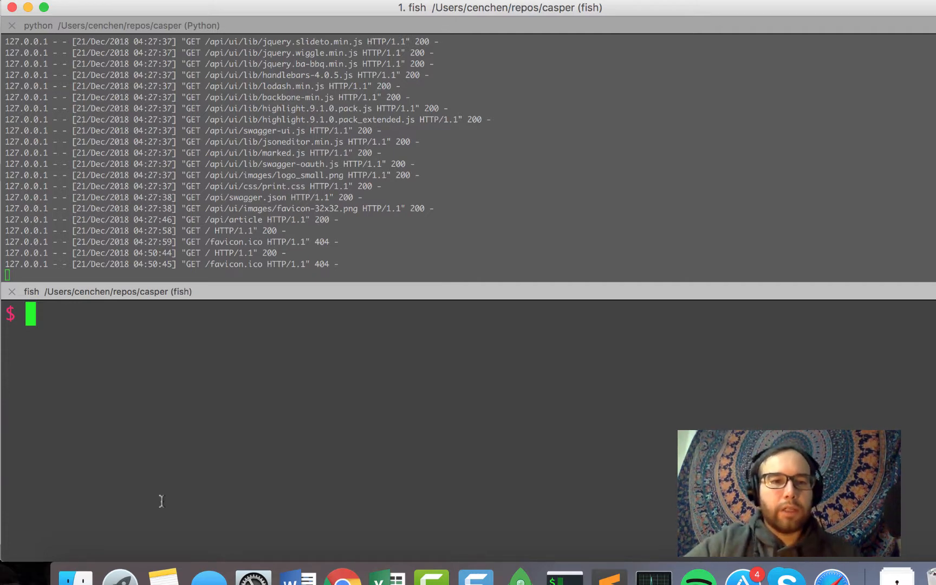
# Step: Stop the running Python server in the upper pane and clear it
pyautogui.press('super+bracketleft')
pyautogui.hotkey('ctrl', 'c')
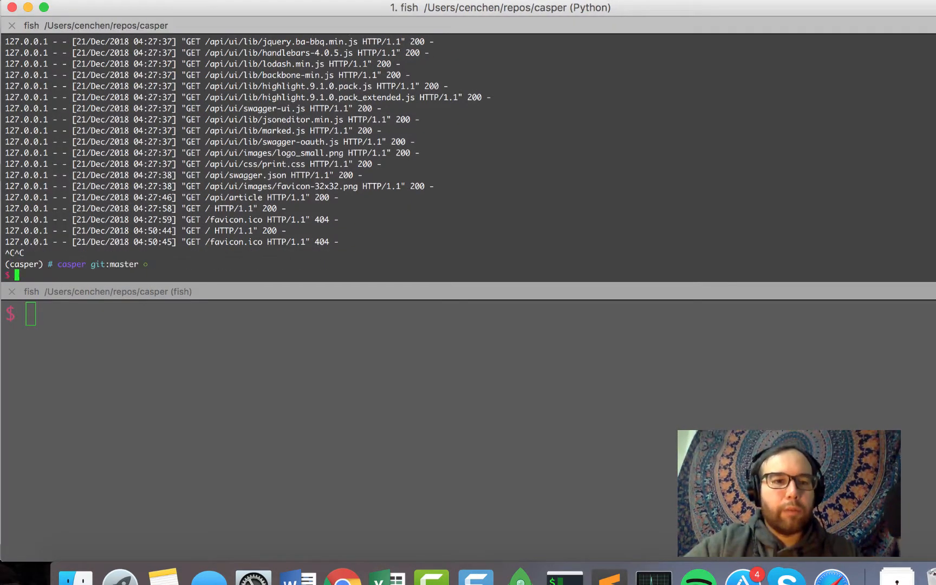
pyautogui.hotkey('ctrl', 'l')
pyautogui.write('python main.py')
# Step: Enlarge main.py's code text two sizes and look over its import lines
pyautogui.click(609, 574)
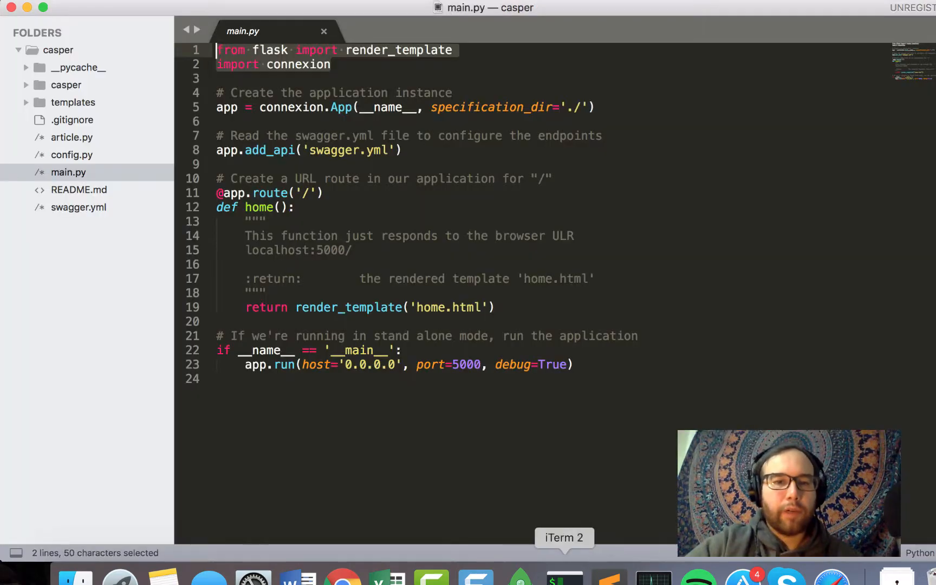
pyautogui.click(418, 179)
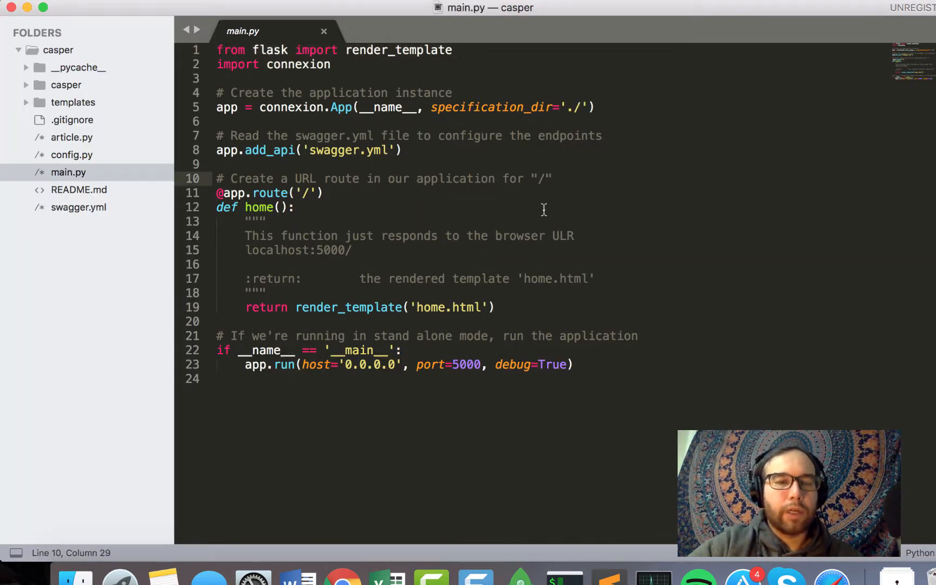
pyautogui.press('super+equal')
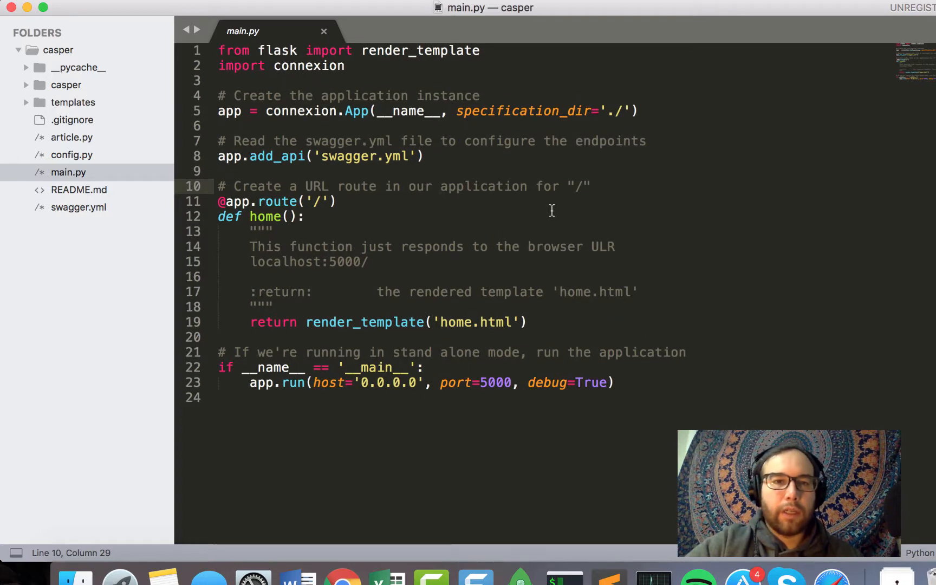
pyautogui.press('super+equal')
pyautogui.press('super+equal')
pyautogui.press('super+equal')
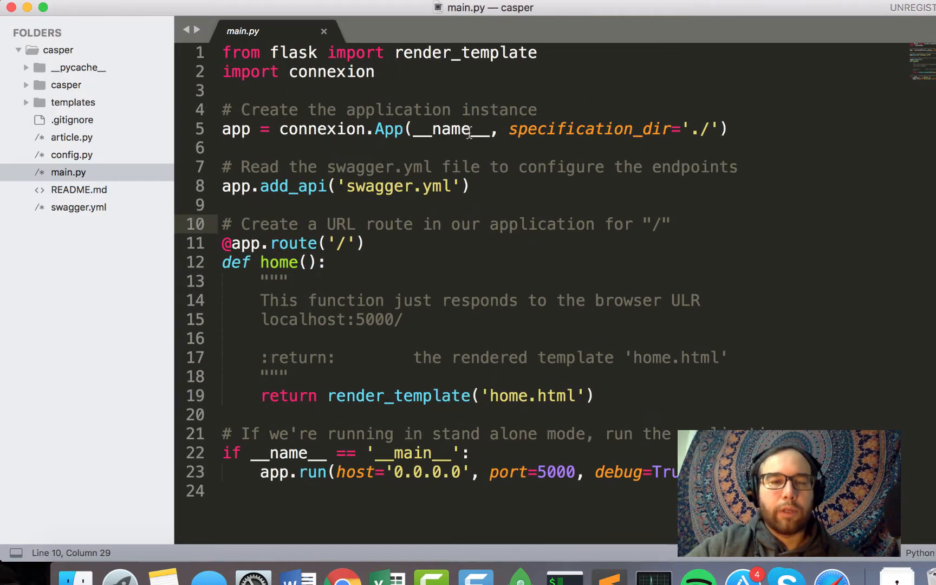
pyautogui.moveTo(374, 71); pyautogui.dragTo(226, 52)
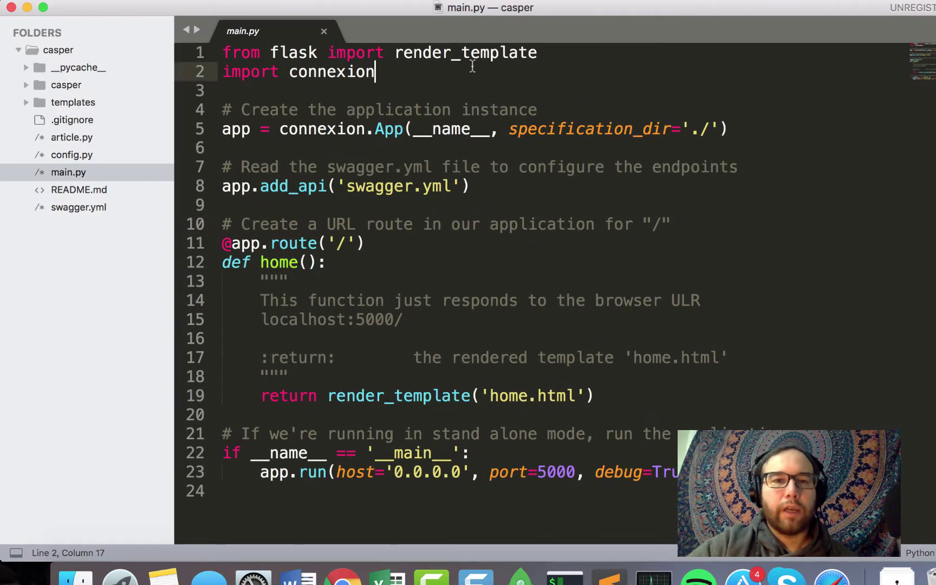
pyautogui.click(381, 72)
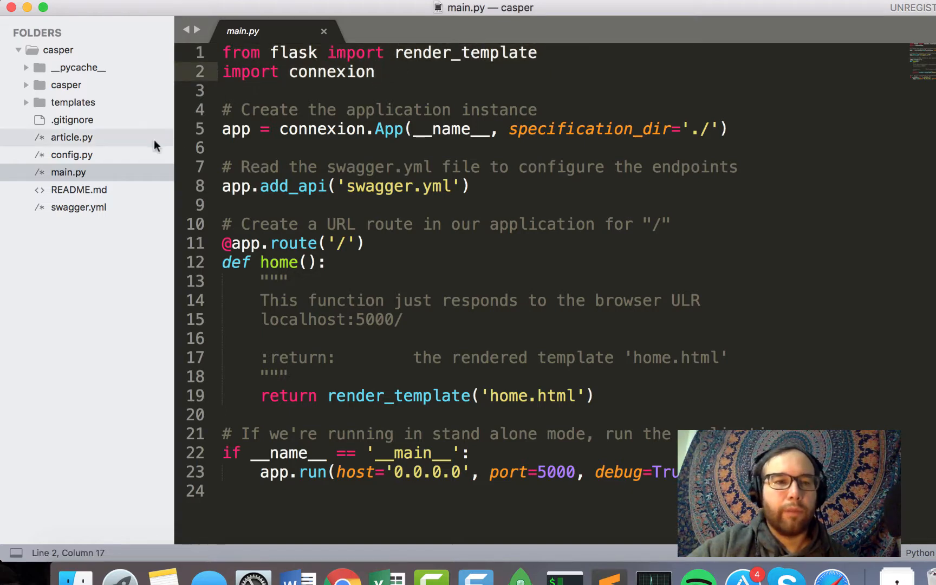
# Step: Reveal home.html under templates and review its Casper title and Welcome heading
pyautogui.click(74, 103)
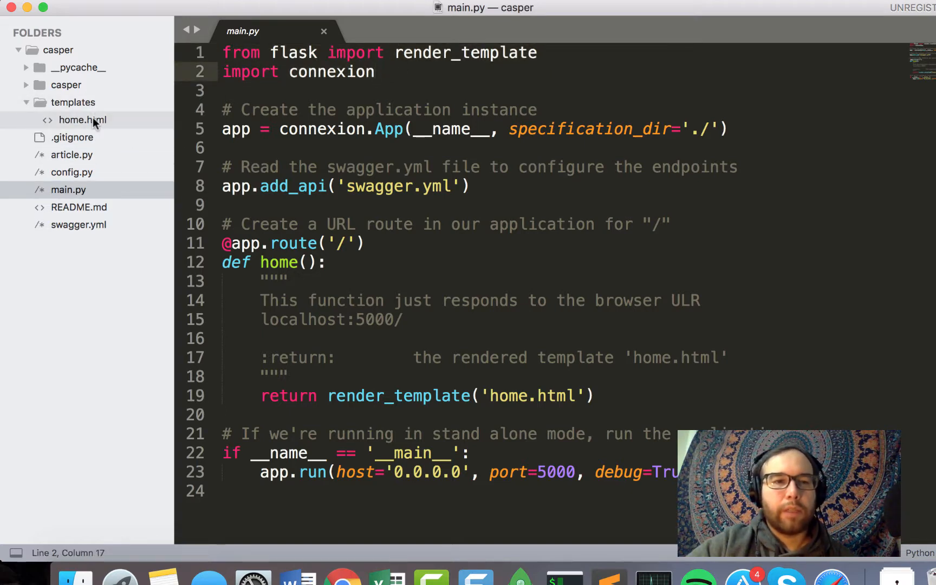
pyautogui.click(92, 117)
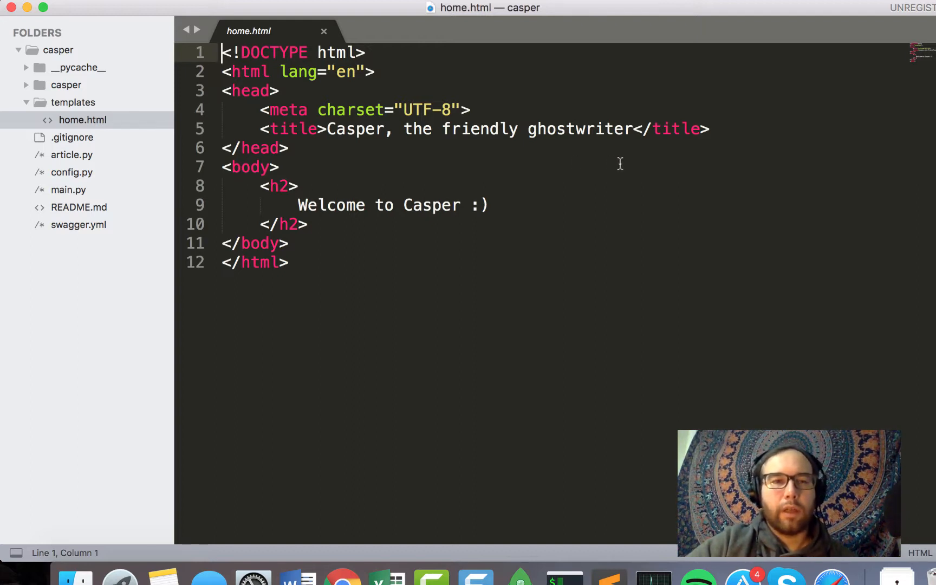
pyautogui.moveTo(634, 130); pyautogui.dragTo(326, 130)
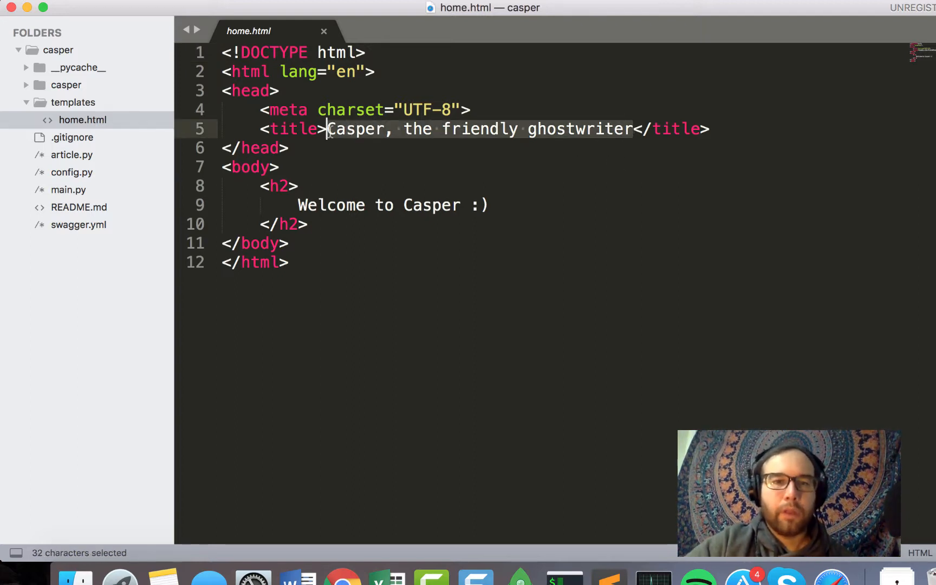
pyautogui.moveTo(488, 206); pyautogui.dragTo(337, 205)
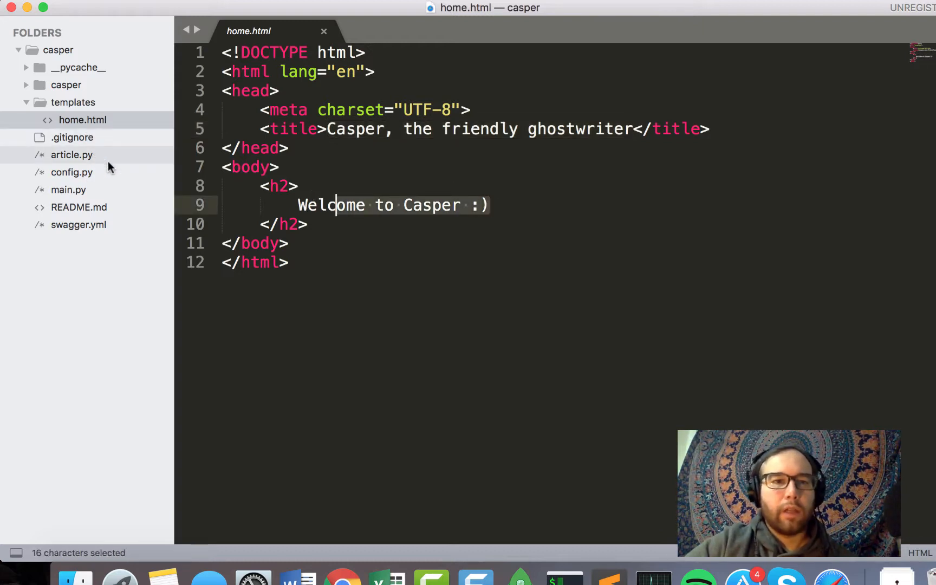
# Step: Return to main.py and highlight the app creation and swagger setup block, lines 4 to 8
pyautogui.click(110, 190)
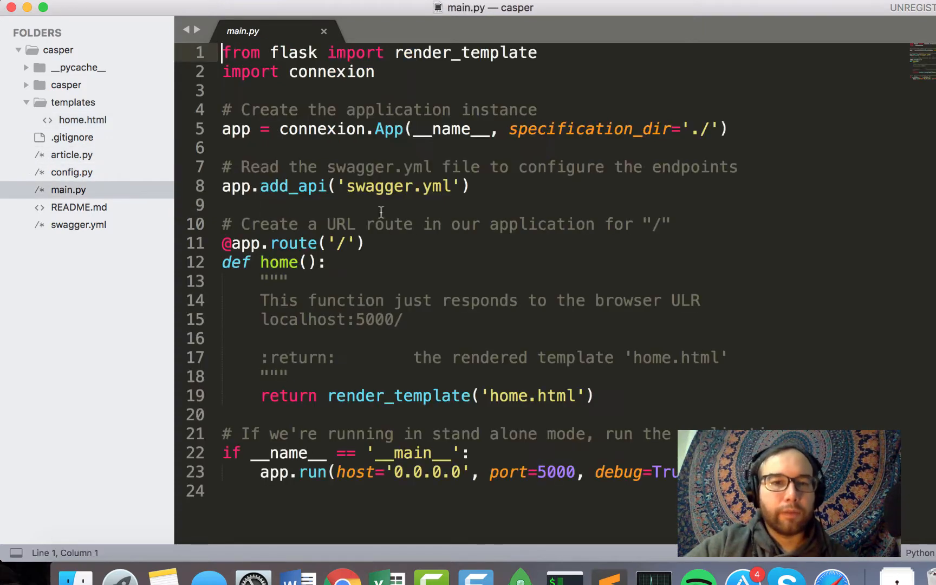
pyautogui.moveTo(489, 187); pyautogui.dragTo(205, 113)
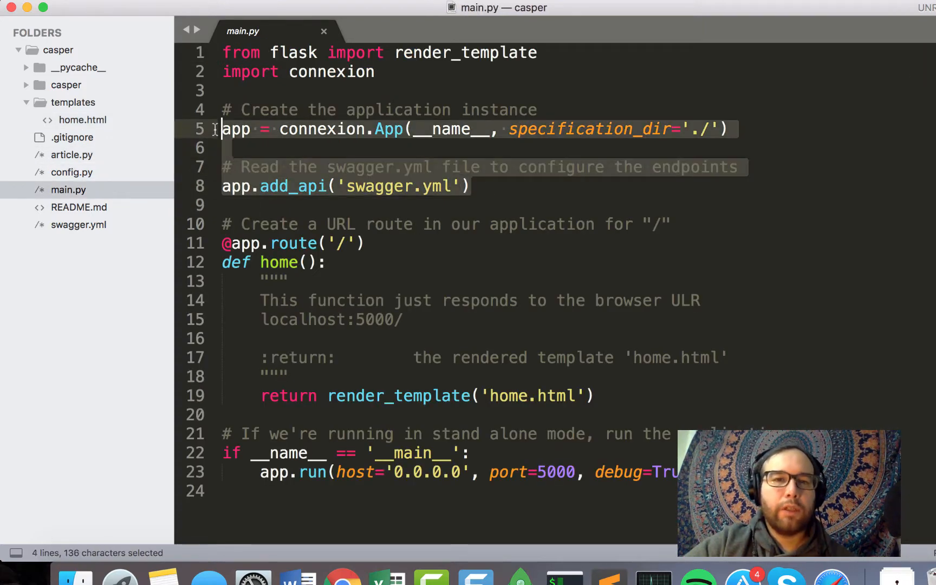
pyautogui.click(286, 92)
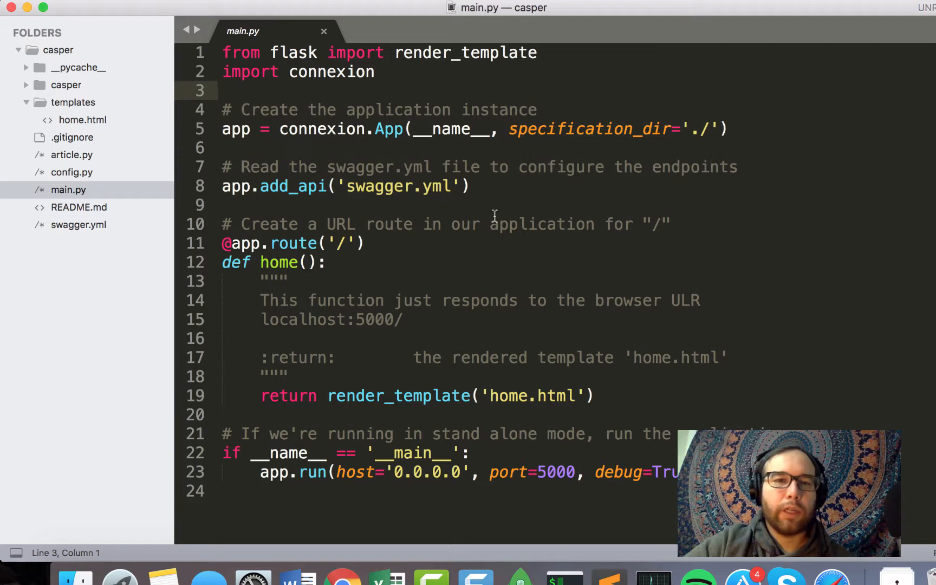
pyautogui.moveTo(484, 201); pyautogui.dragTo(180, 111)
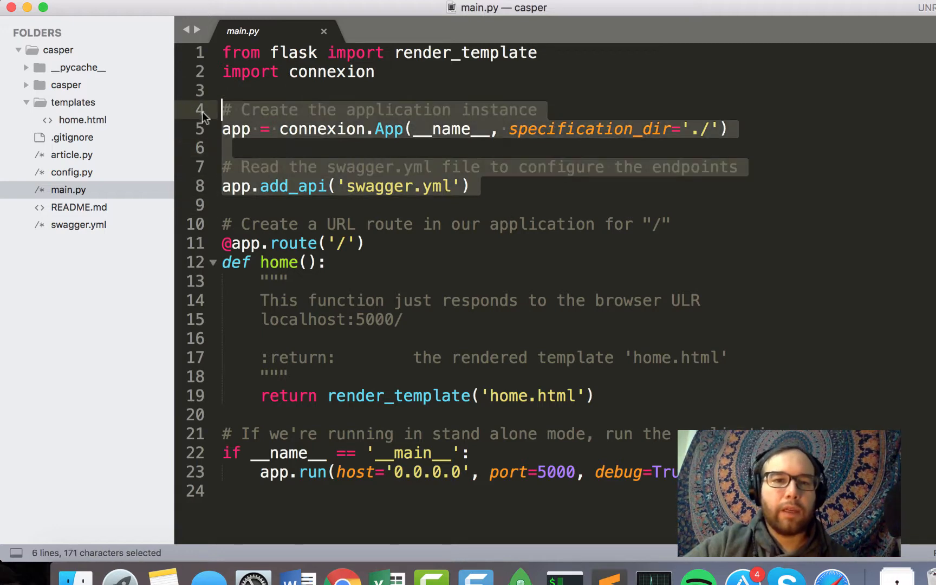
pyautogui.click(528, 186)
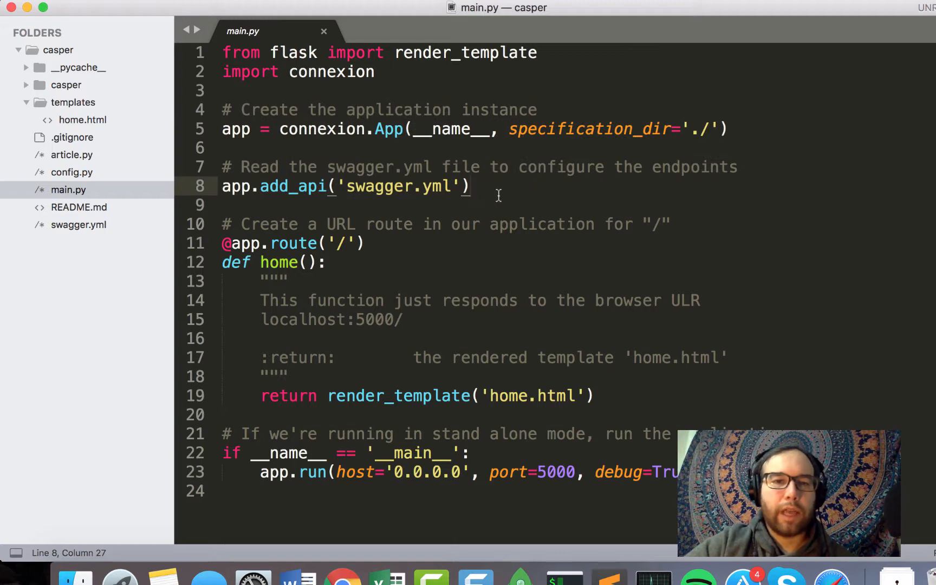
# Step: Review swagger.yml's basePath, /article path and get: operation
pyautogui.click(78, 224)
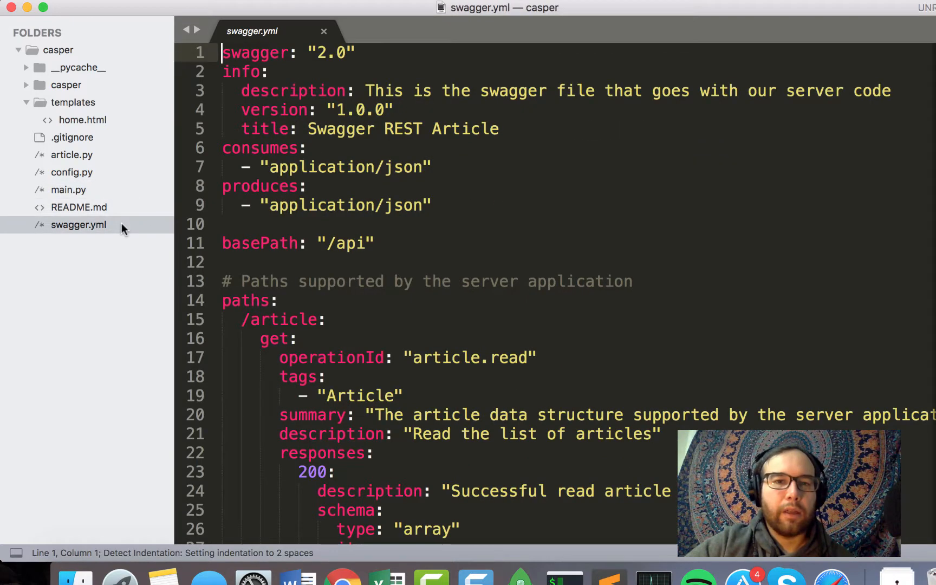
pyautogui.click(384, 228)
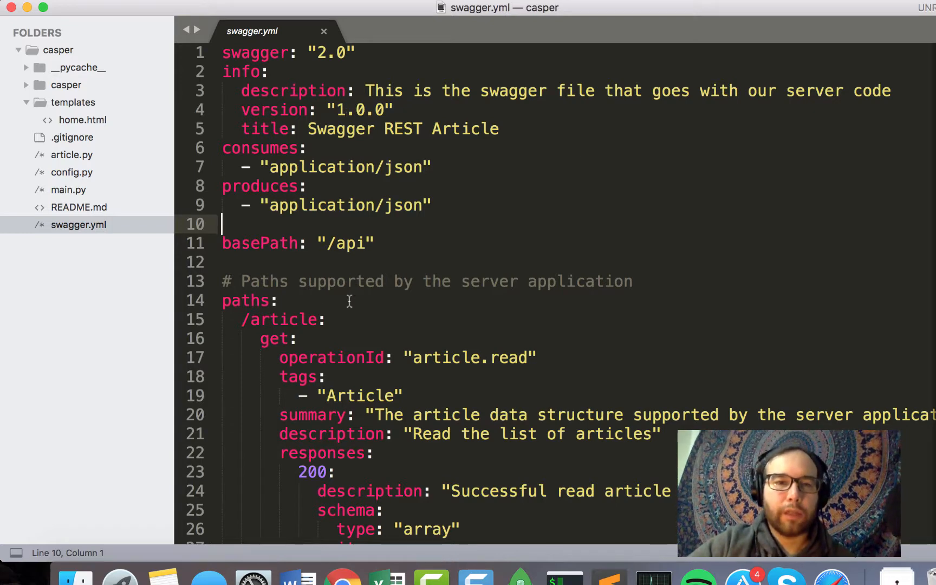
pyautogui.scroll(-3, 349, 201)
pyautogui.scroll(-5, 349, 201)
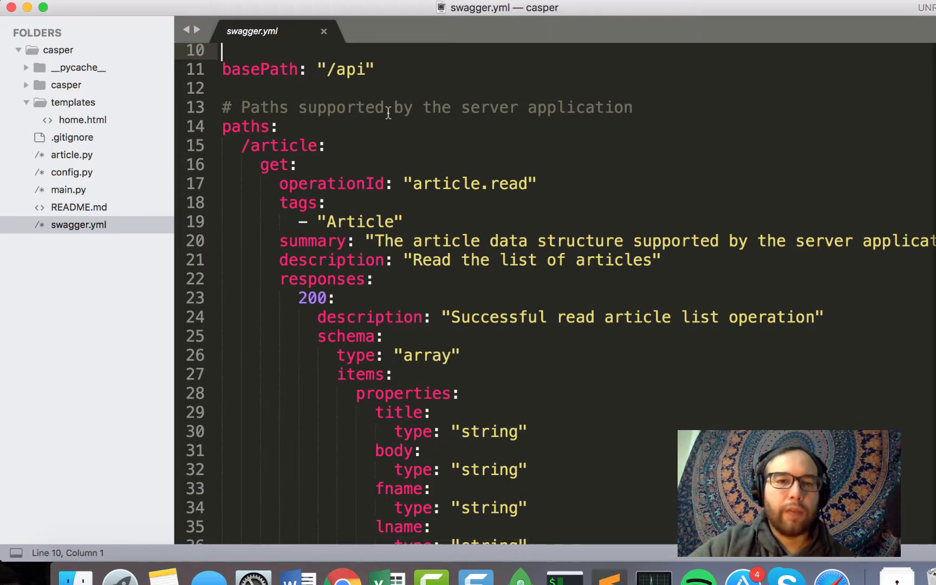
pyautogui.moveTo(318, 145); pyautogui.dragTo(242, 146)
pyautogui.click(320, 161)
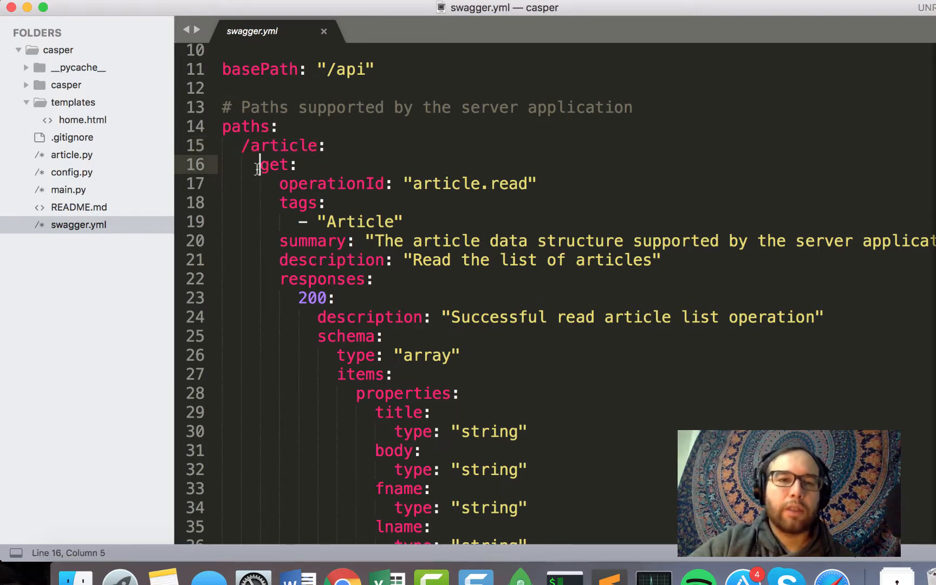
pyautogui.moveTo(261, 165); pyautogui.dragTo(301, 165)
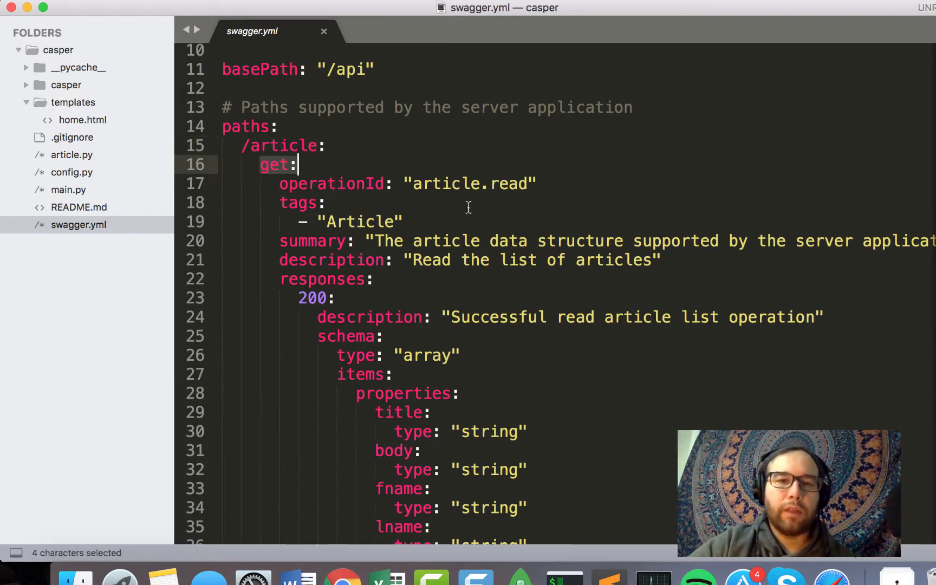
pyautogui.scroll(-3, 335, 224)
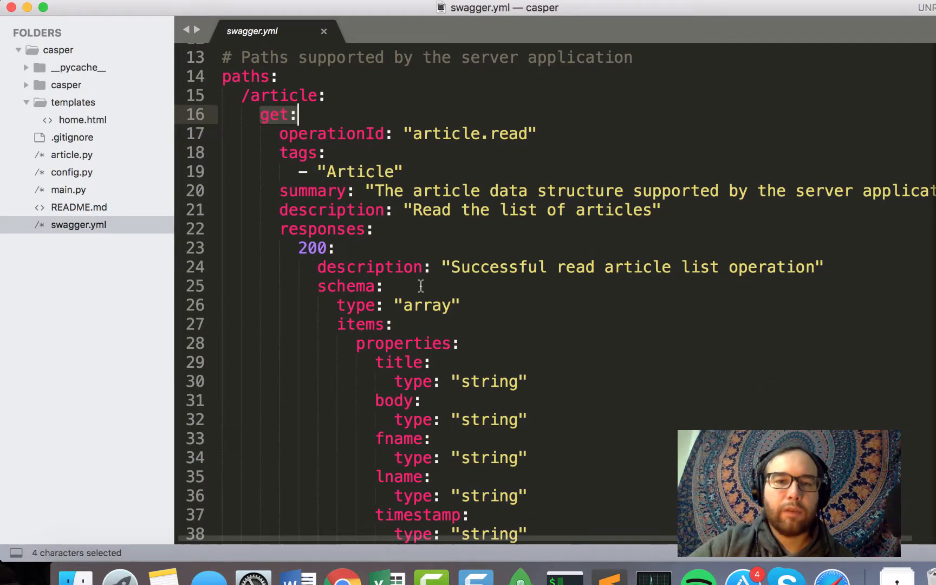
# Step: End swagger.yml with an empty line after the timestamp property
pyautogui.click(536, 515)
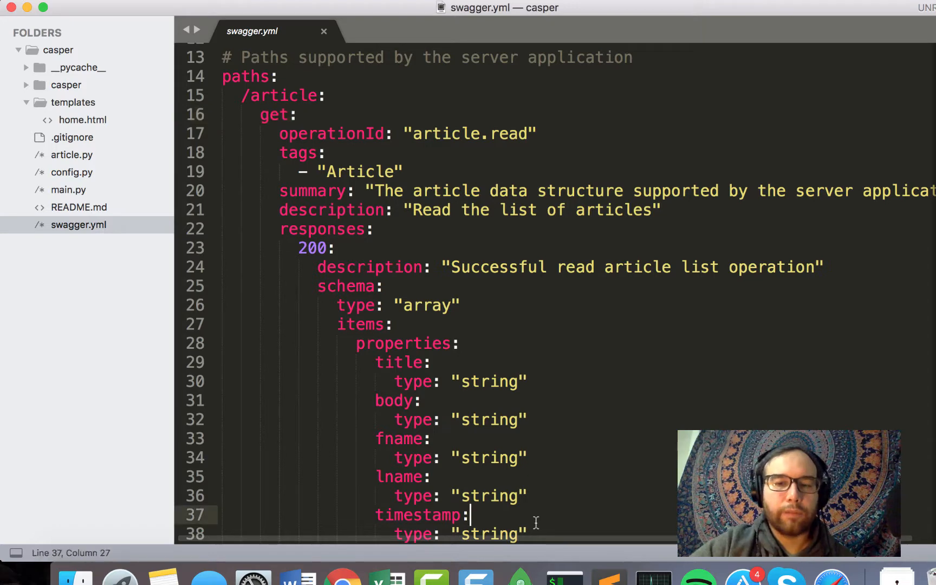
pyautogui.press('Return')
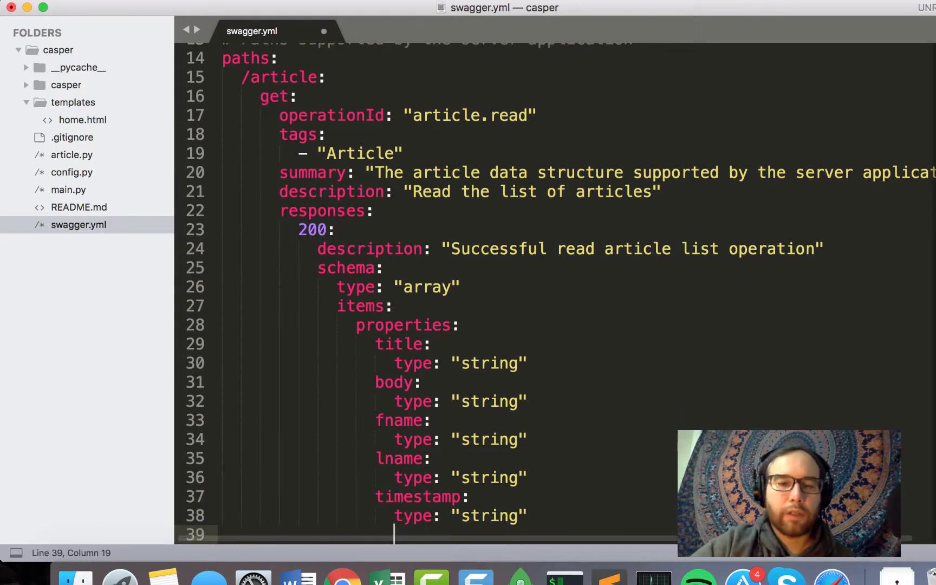
pyautogui.press('BackSpace')
pyautogui.press('BackSpace')
pyautogui.press('BackSpace')
pyautogui.press('BackSpace')
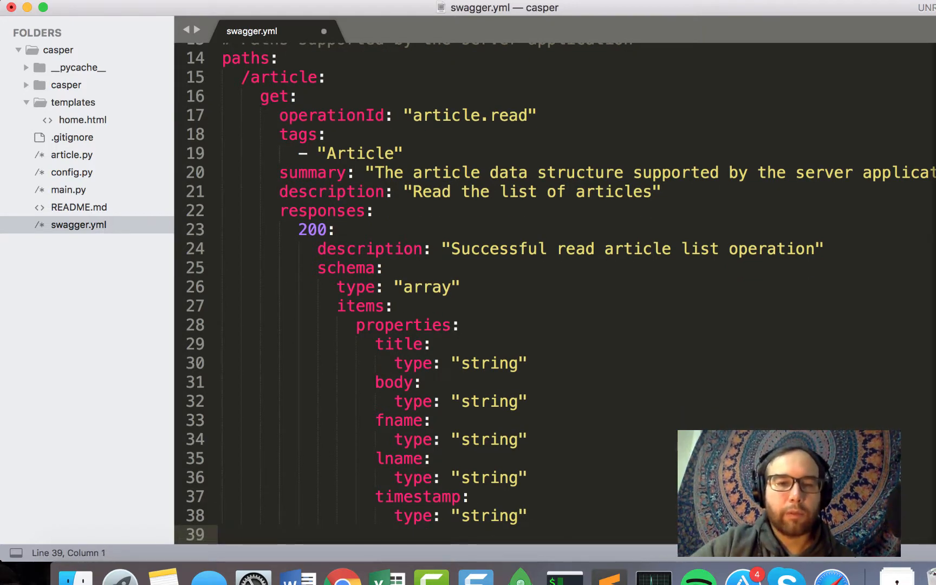
pyautogui.press('BackSpace')
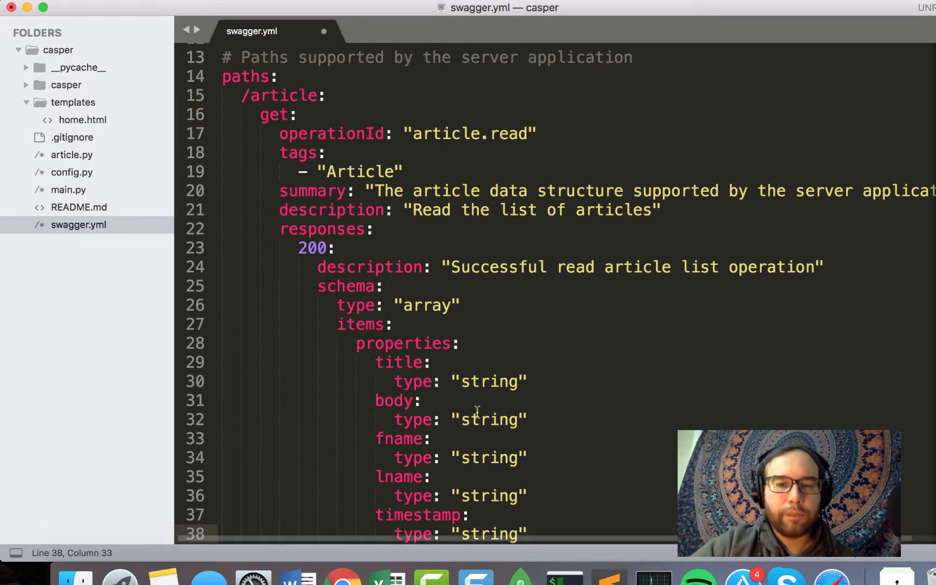
pyautogui.press('Return')
pyautogui.press('BackSpace')
pyautogui.press('BackSpace')
pyautogui.press('BackSpace')
pyautogui.press('BackSpace')
pyautogui.press('BackSpace')
pyautogui.press('BackSpace')
pyautogui.press('BackSpace')
pyautogui.press('BackSpace')
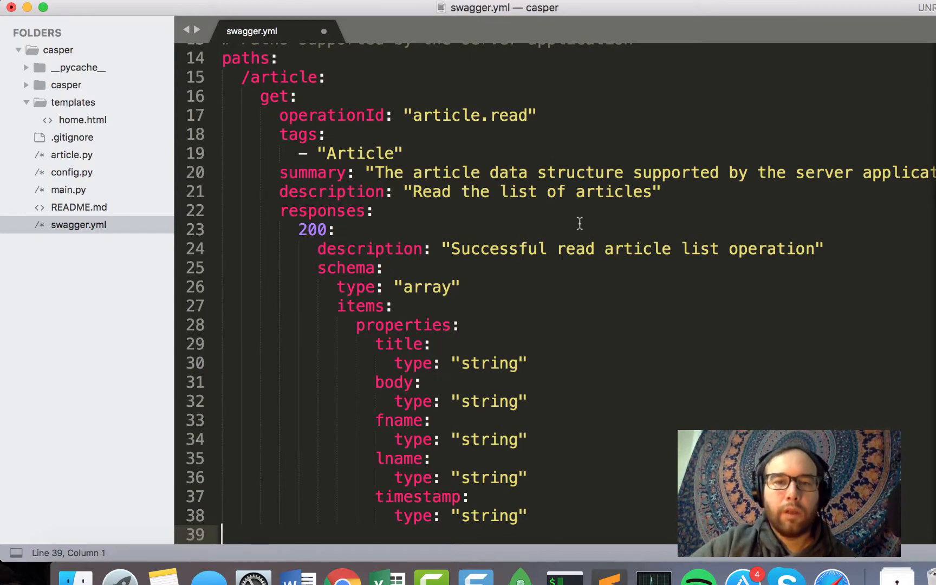
# Step: Check the endpoint's description text and save swagger.yml
pyautogui.moveTo(412, 191); pyautogui.dragTo(643, 191)
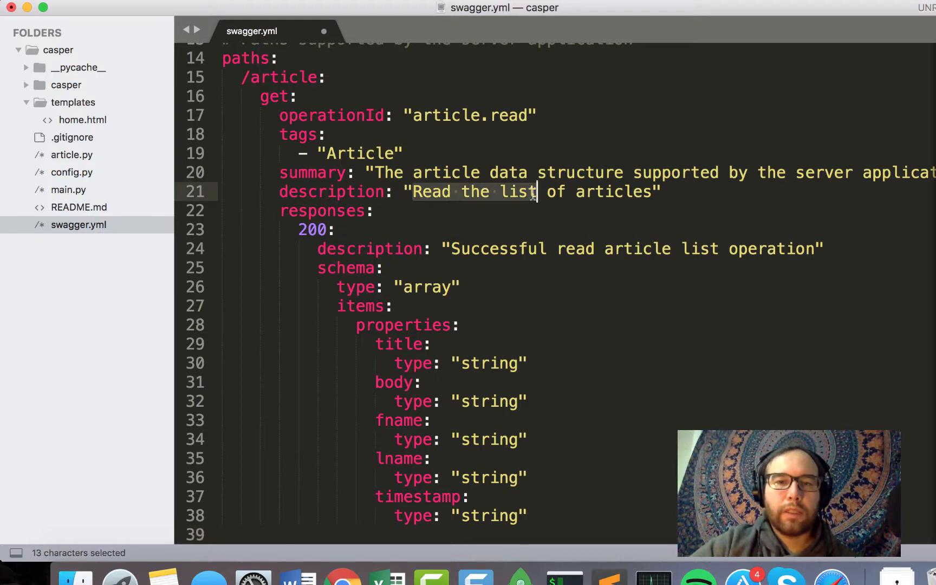
pyautogui.click(642, 192)
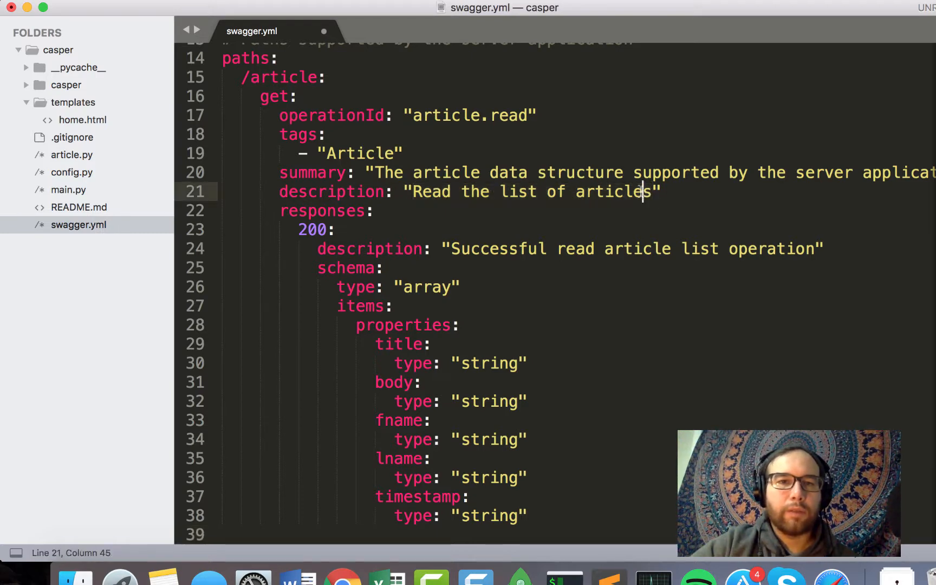
pyautogui.press('super+s')
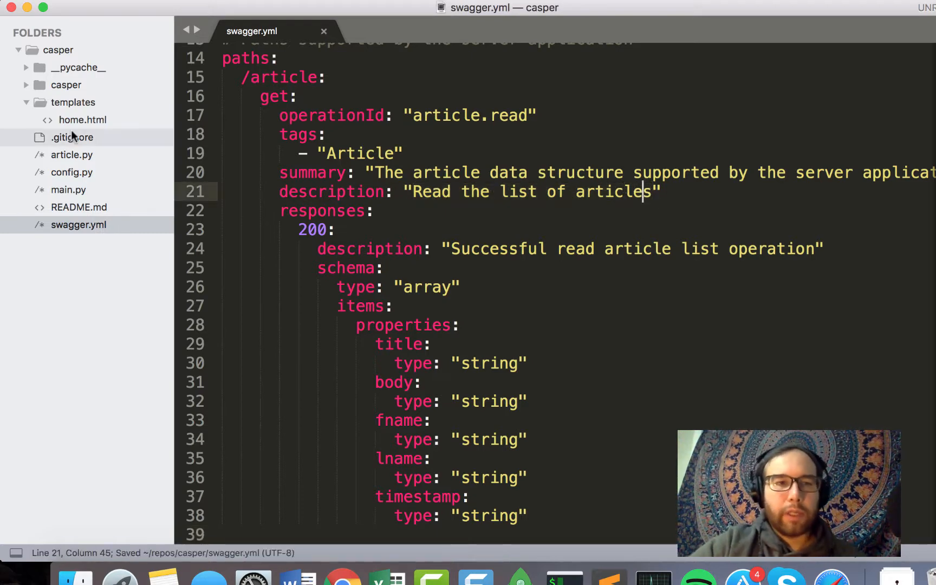
pyautogui.click(69, 190)
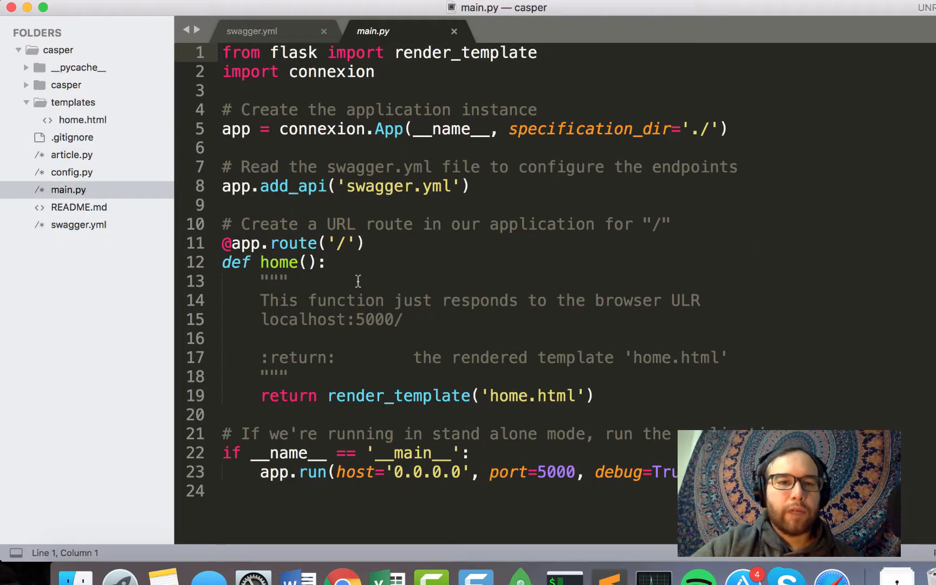
pyautogui.moveTo(604, 395); pyautogui.dragTo(220, 225)
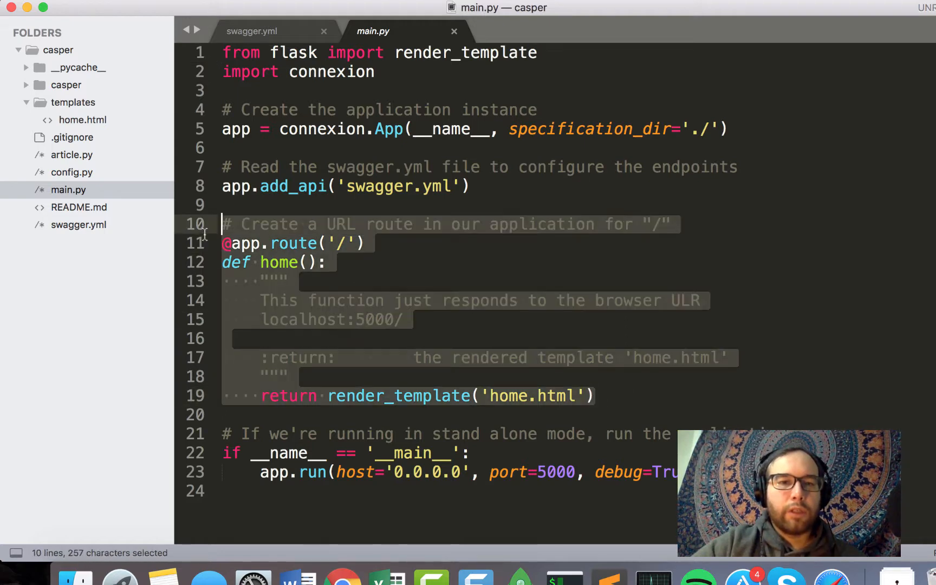
pyautogui.click(390, 283)
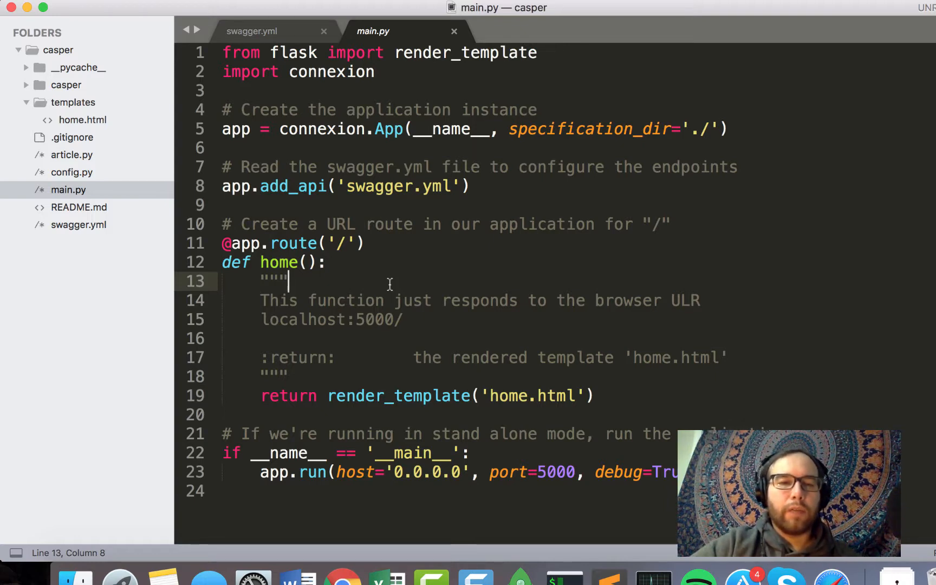
pyautogui.moveTo(328, 395); pyautogui.dragTo(545, 415)
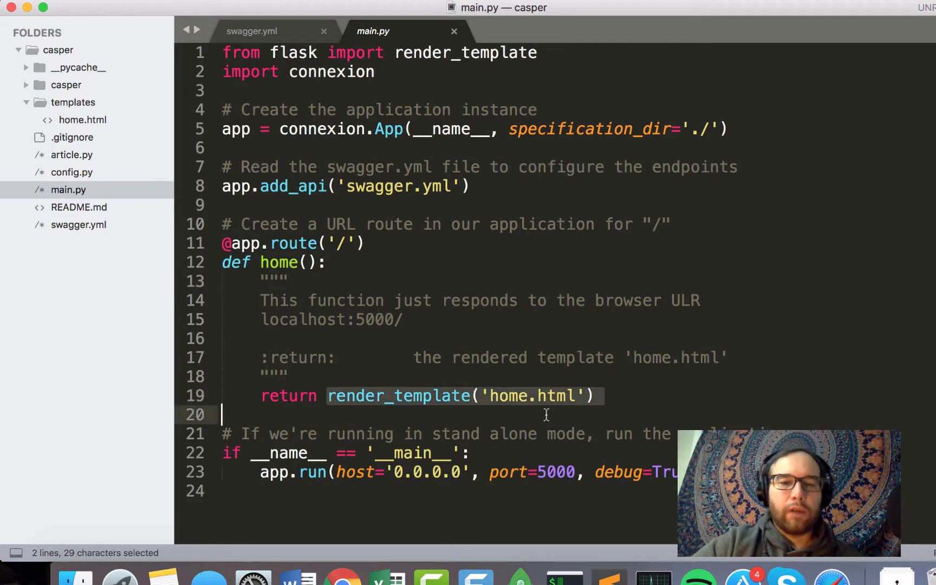
pyautogui.moveTo(602, 409); pyautogui.dragTo(600, 397)
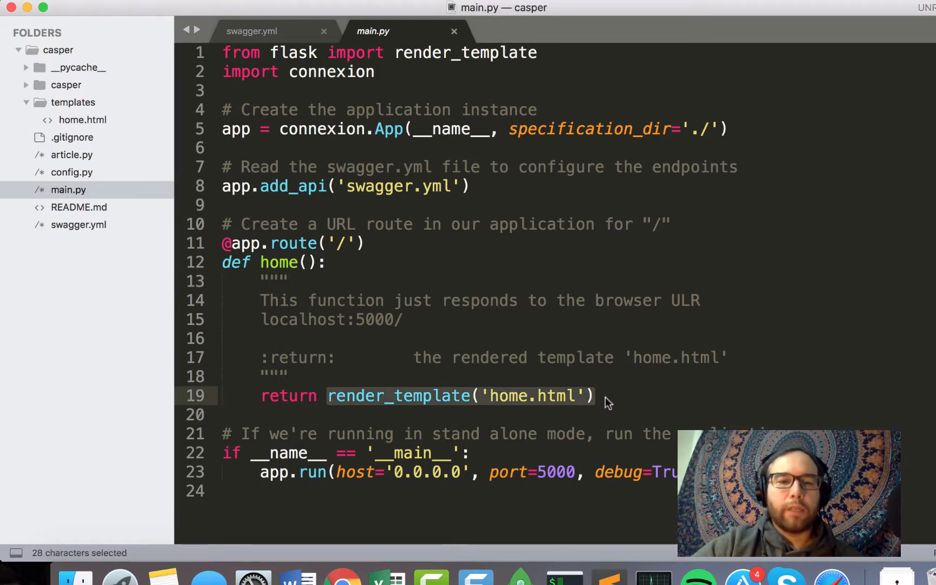
pyautogui.click(311, 420)
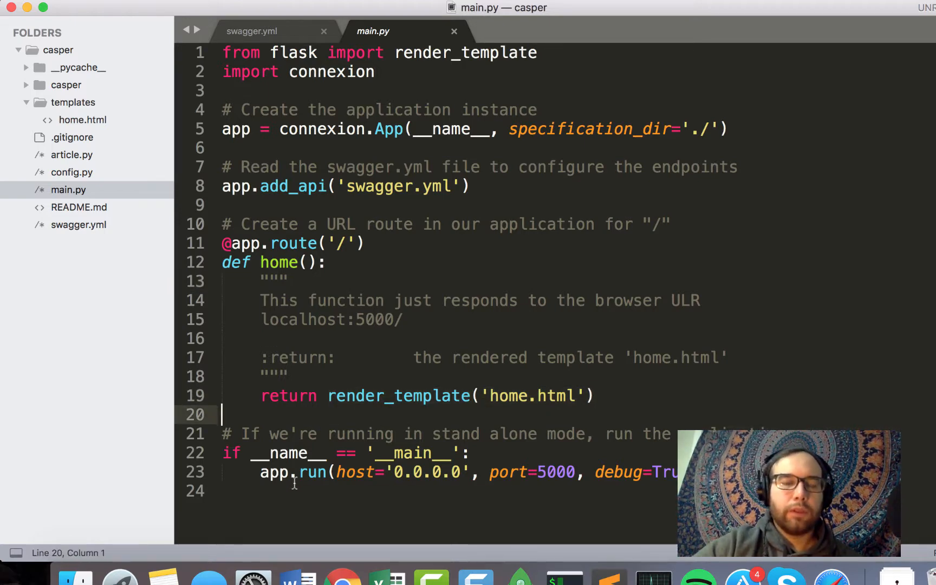
pyautogui.press('Escape')
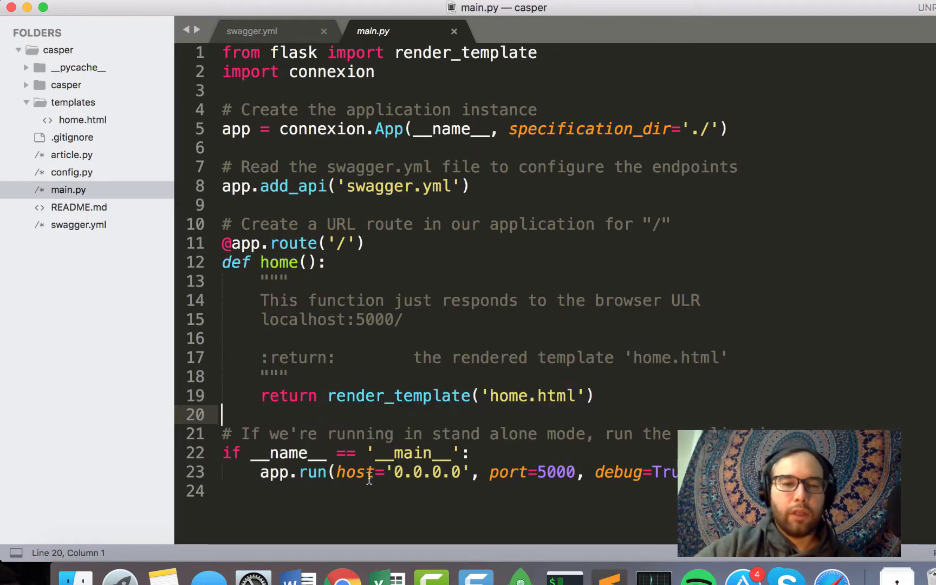
pyautogui.click(273, 377)
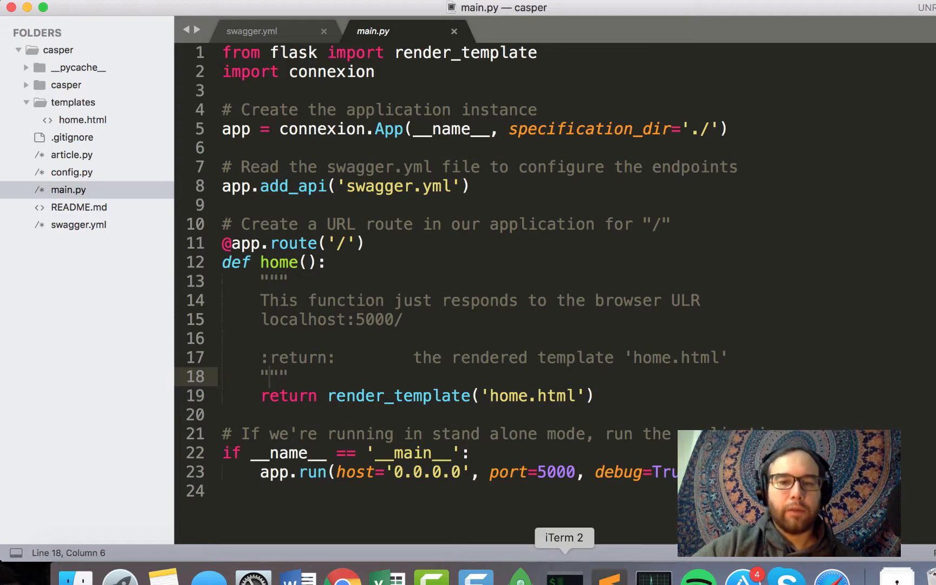
pyautogui.click(564, 577)
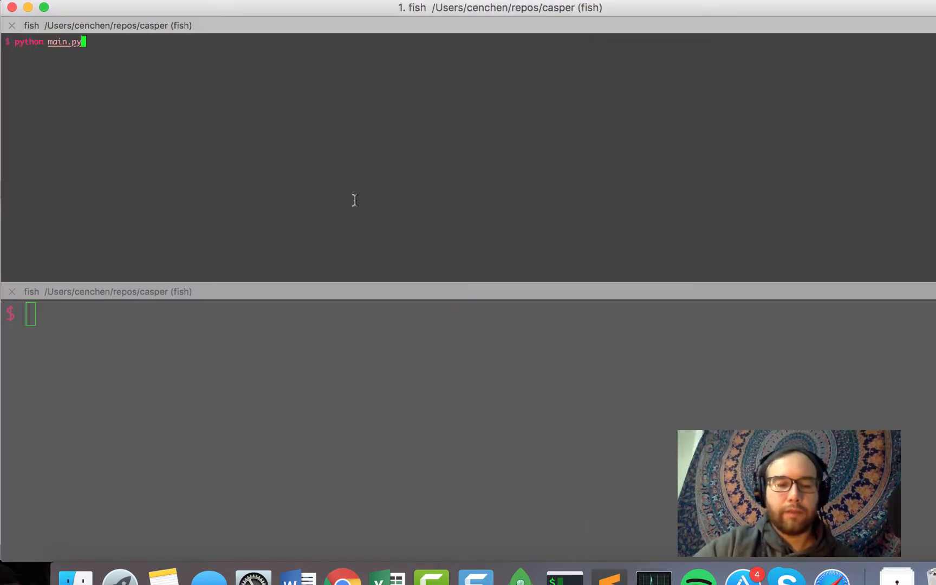
pyautogui.hotkey('ctrl', 'c')
pyautogui.hotkey('ctrl', 'l')
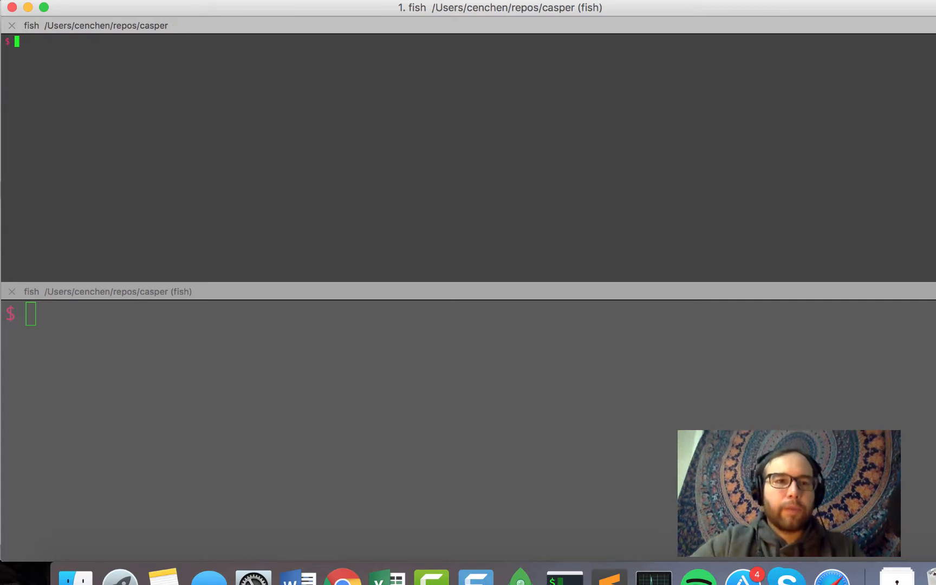
pyautogui.write('python3 main.py')
pyautogui.press('Return')
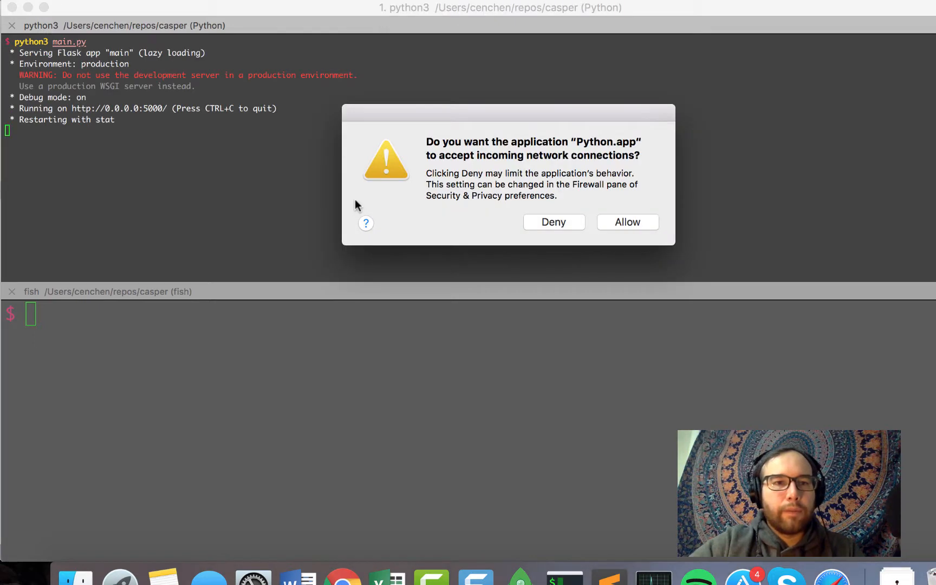
pyautogui.click(627, 222)
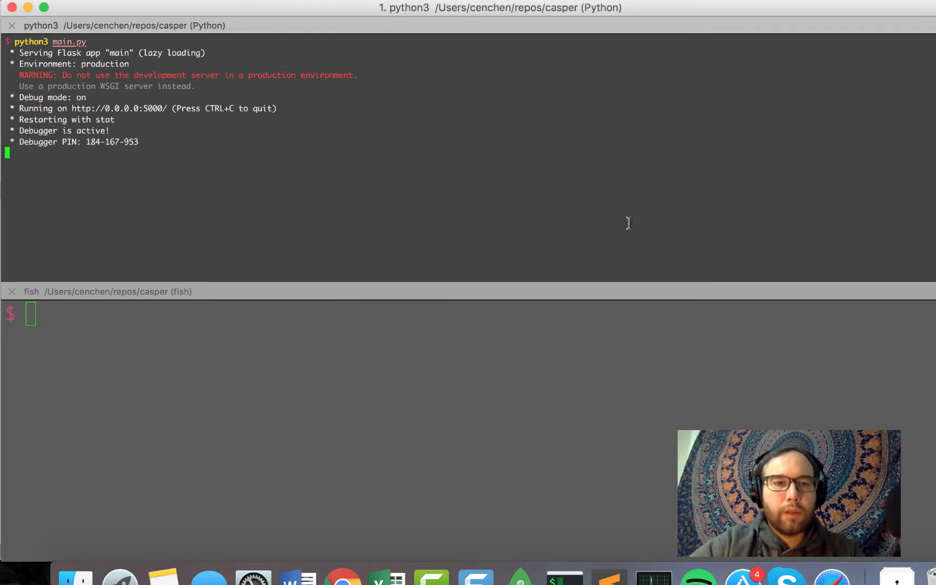
pyautogui.moveTo(166, 108); pyautogui.dragTo(72, 109)
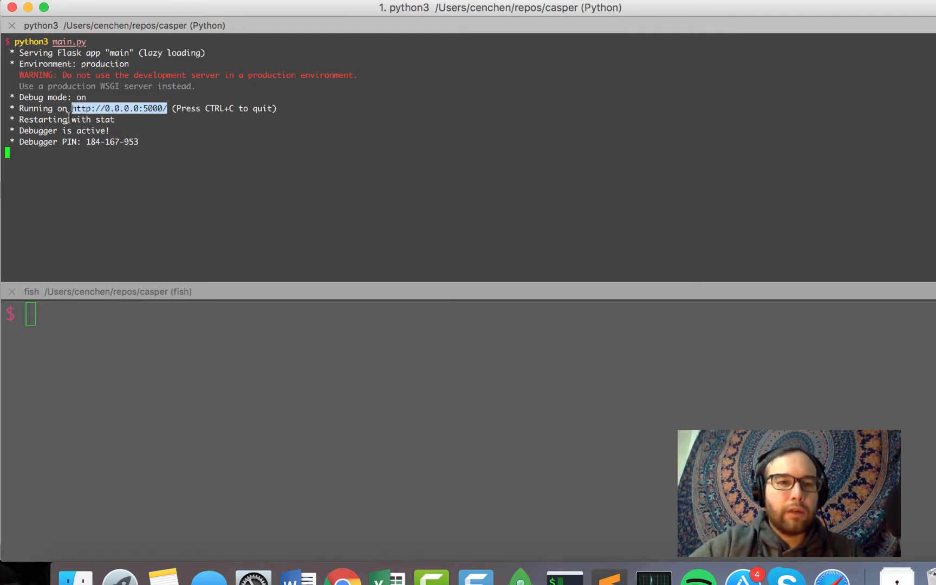
pyautogui.press('super+plus')
pyautogui.press('super+plus')
pyautogui.press('super+plus')
pyautogui.press('super+plus')
pyautogui.press('super+plus')
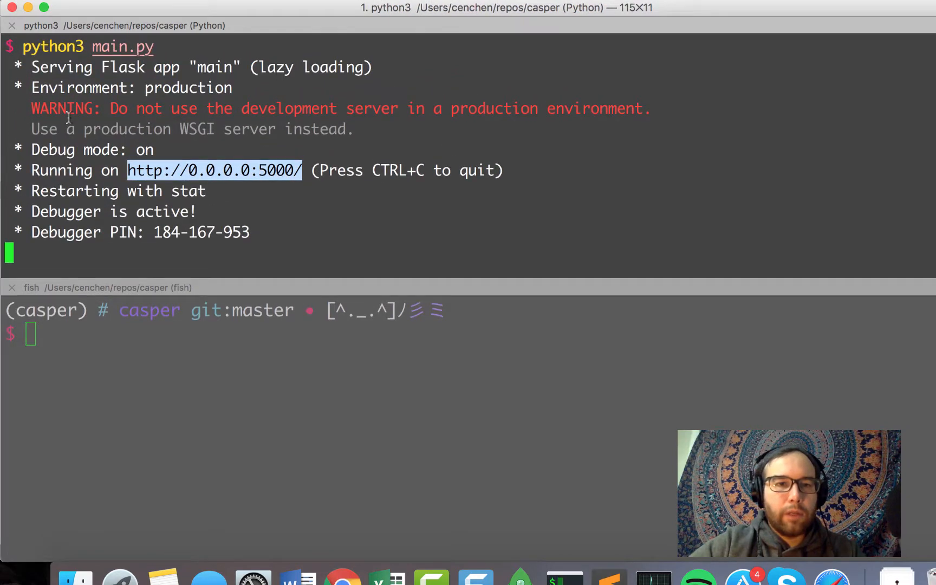
pyautogui.click(344, 578)
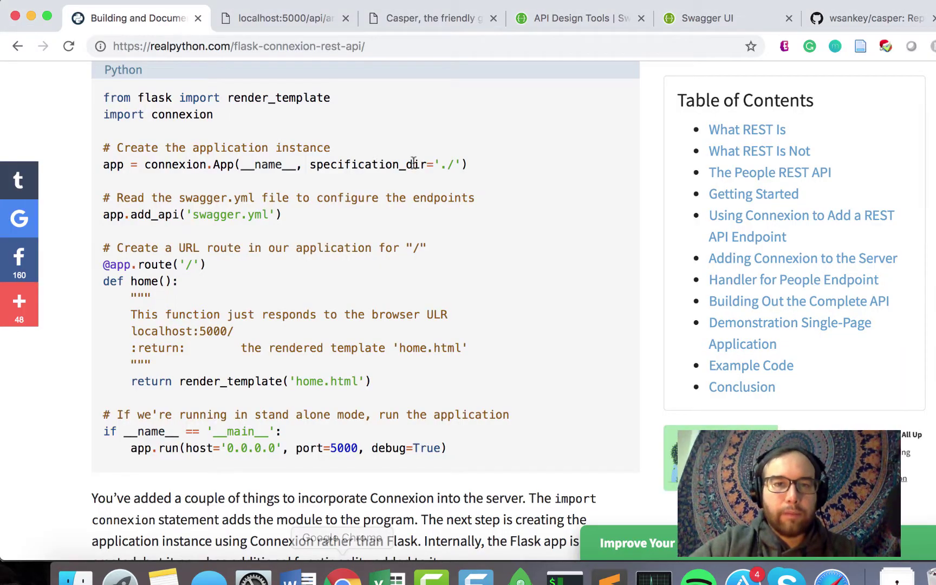
pyautogui.click(384, 20)
pyautogui.click(385, 47)
pyautogui.write('http://0.0.0.0:5000/')
pyautogui.press('Return')
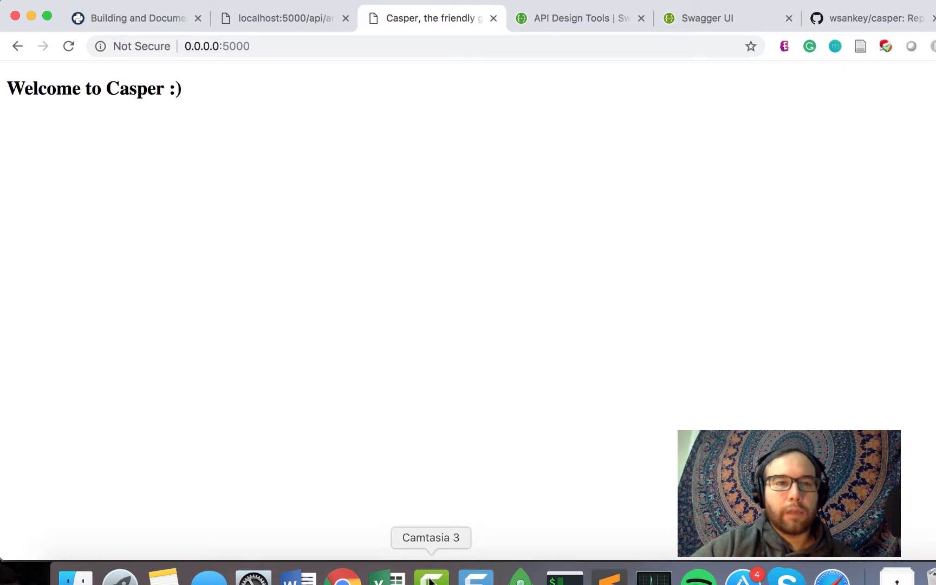
pyautogui.click(610, 578)
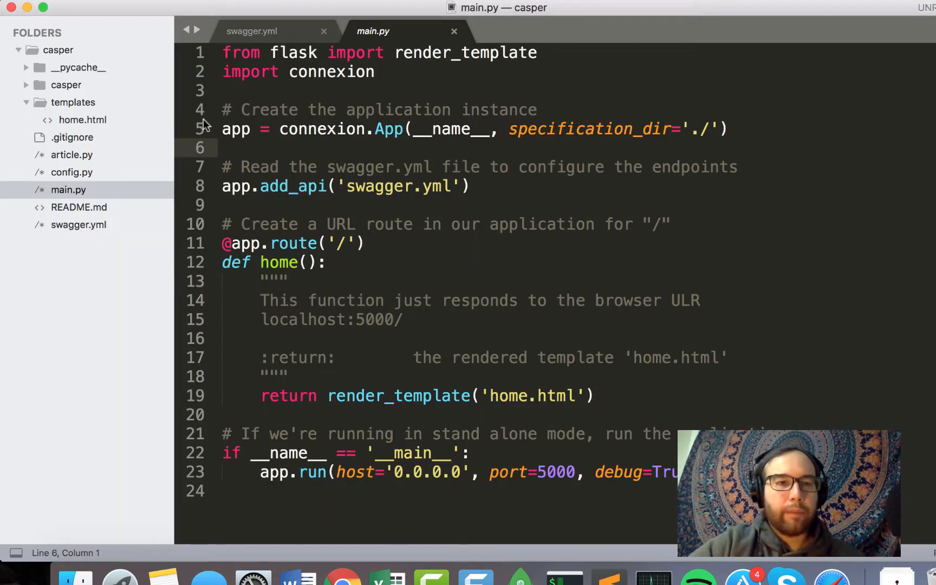
# Step: Show swagger.yml with its /article path definition
pyautogui.click(104, 225)
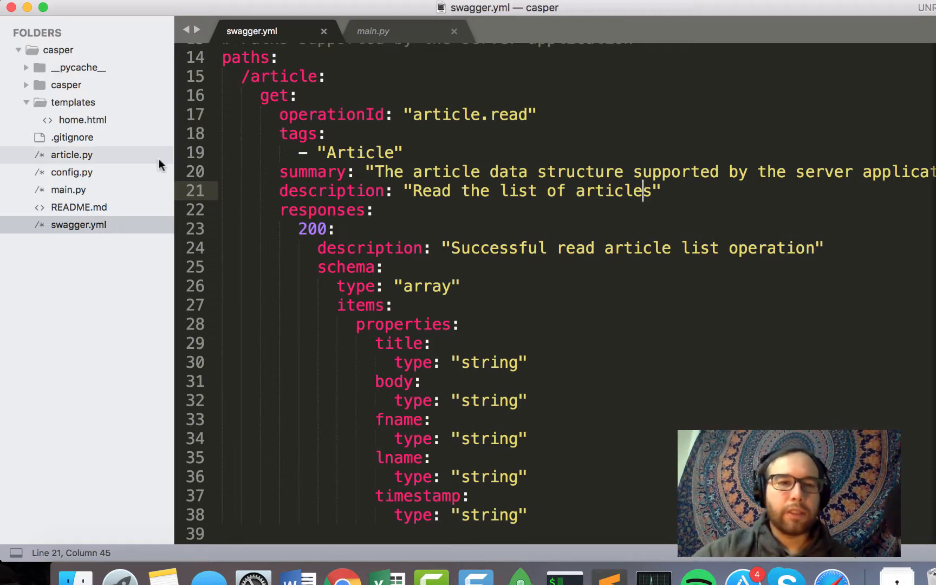
pyautogui.doubleClick(110, 156)
pyautogui.click(363, 184)
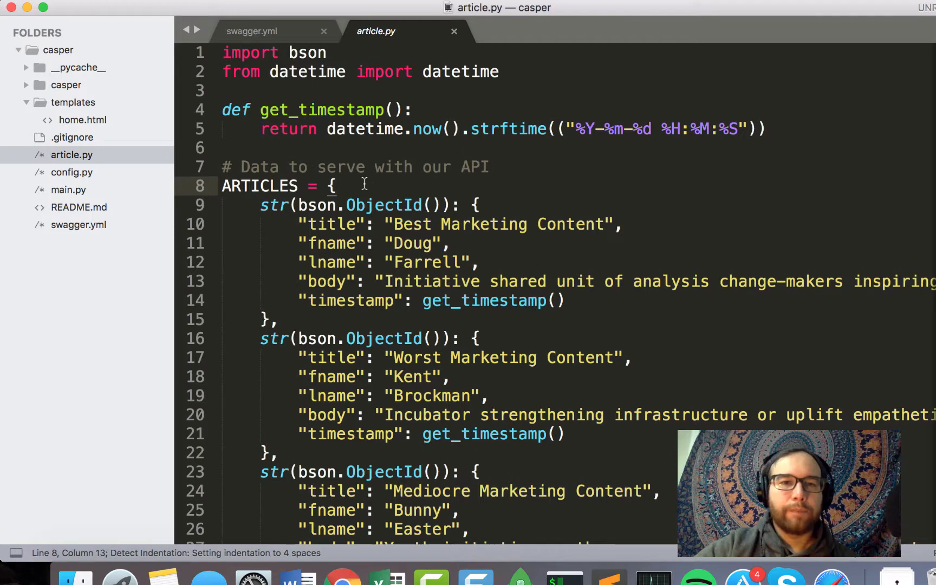
pyautogui.scroll(-5, 329, 141)
pyautogui.scroll(-2, 329, 140)
pyautogui.scroll(2, 328, 141)
pyautogui.scroll(-1, 314, 219)
pyautogui.scroll(1, 307, 249)
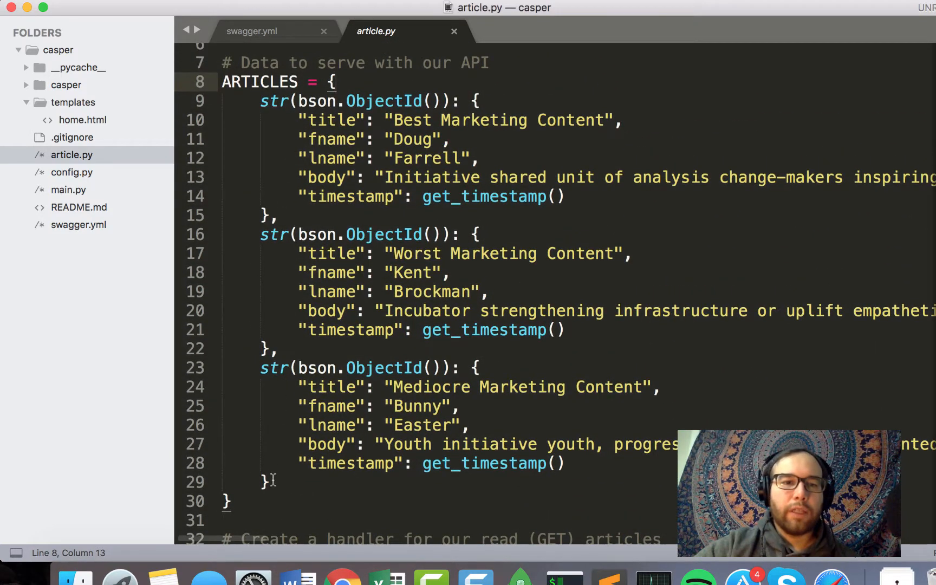
pyautogui.moveTo(241, 504); pyautogui.dragTo(222, 62)
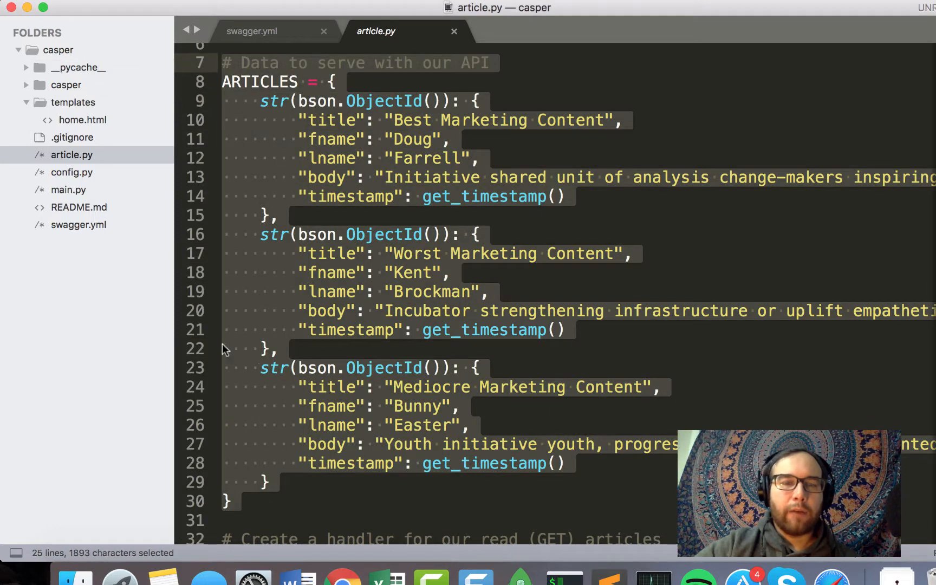
pyautogui.scroll(3, 227, 305)
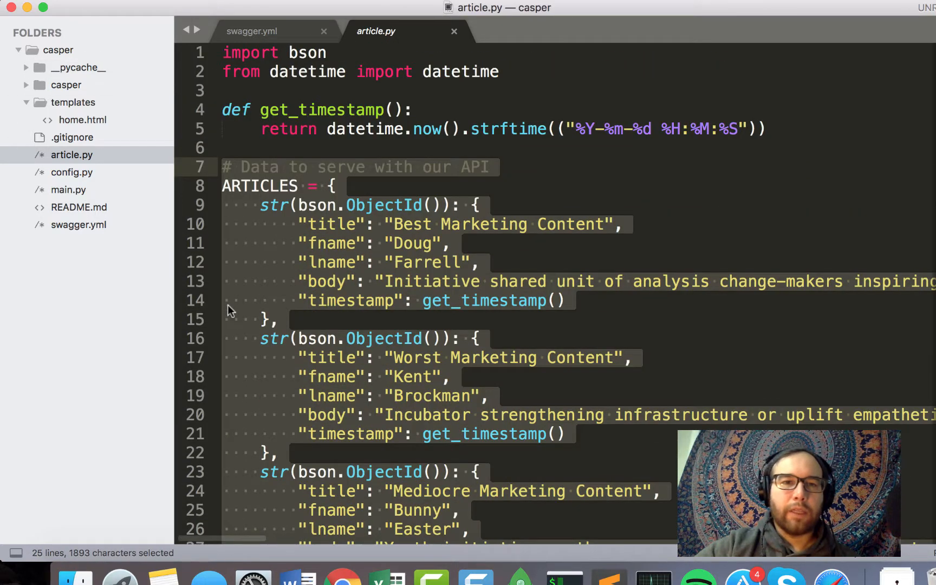
pyautogui.scroll(-3, 227, 310)
pyautogui.scroll(3, 227, 309)
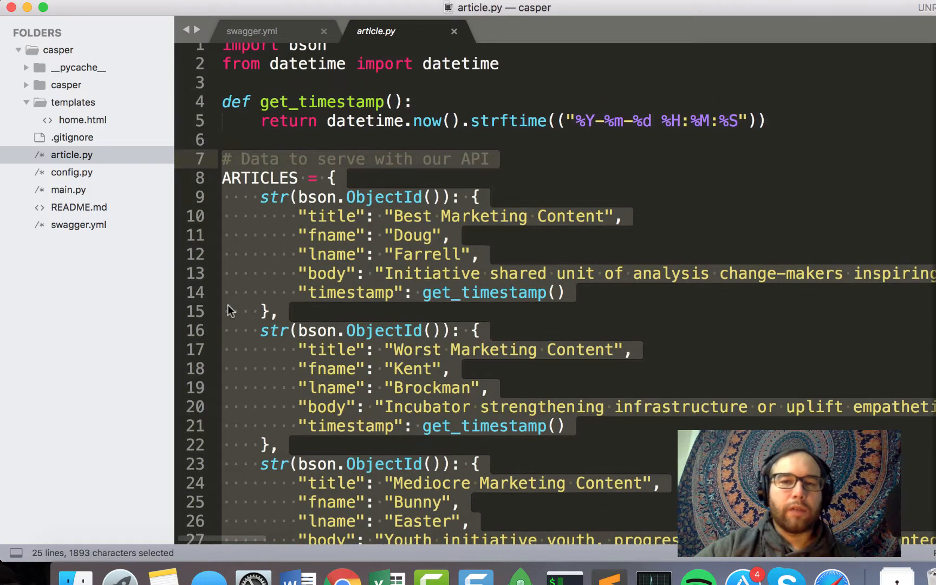
pyautogui.click(374, 311)
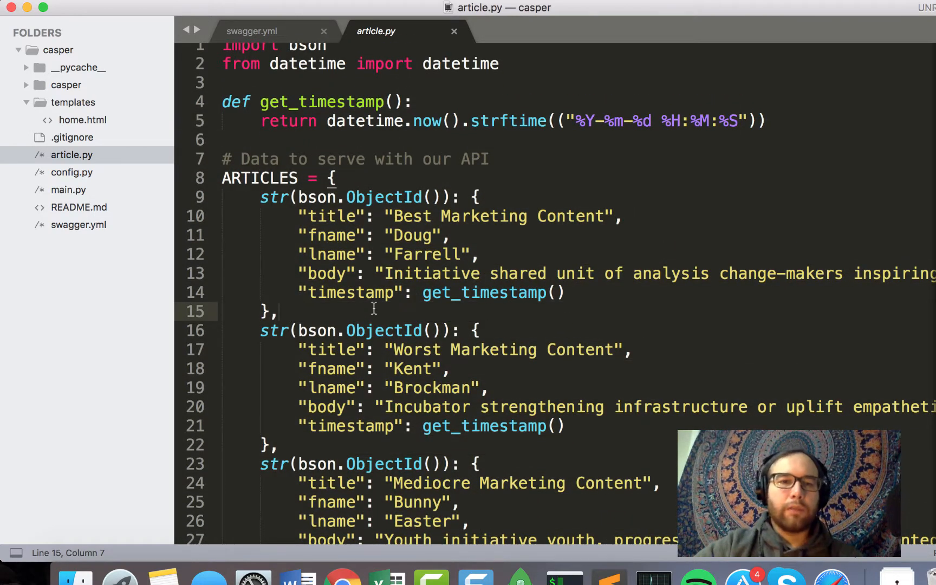
pyautogui.moveTo(374, 311); pyautogui.dragTo(316, 178)
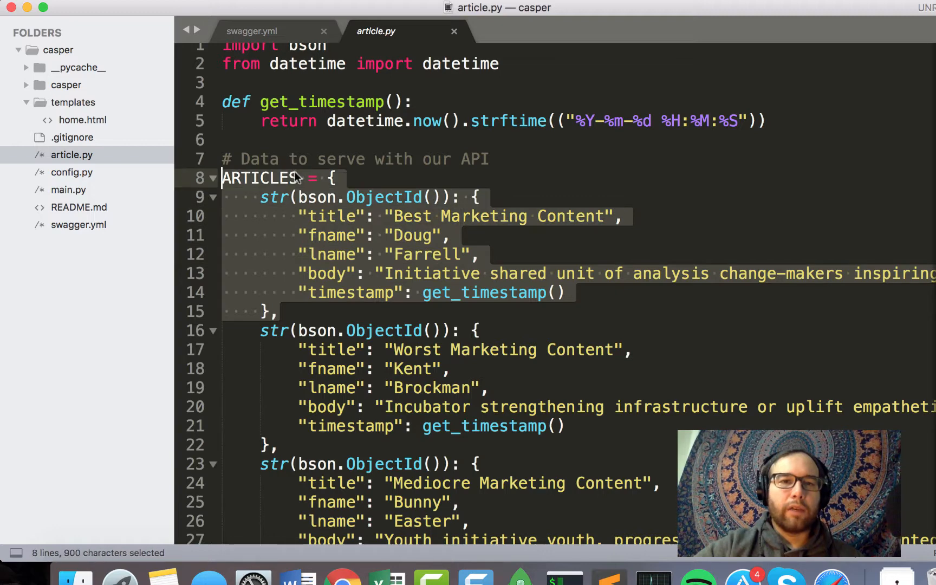
pyautogui.click(316, 178)
pyautogui.scroll(1, 317, 178)
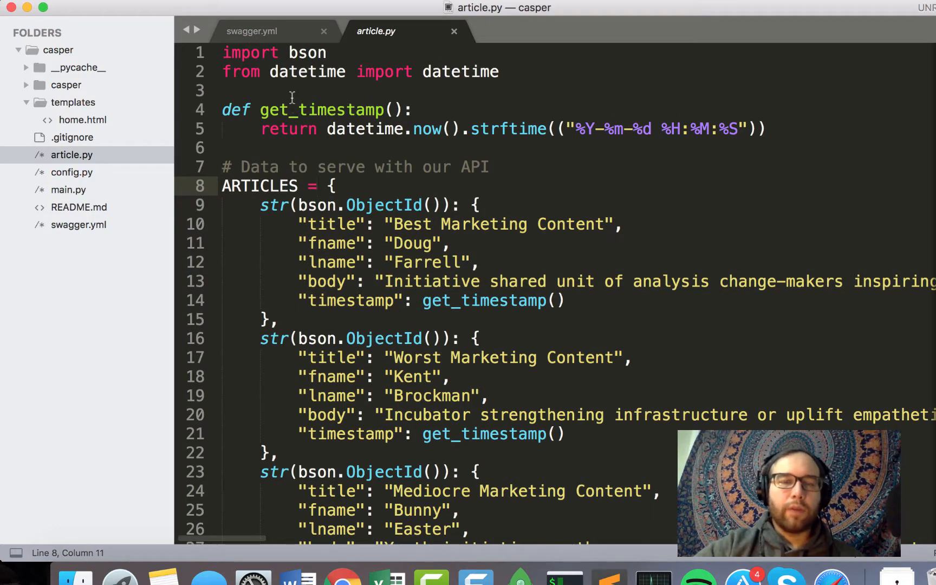
pyautogui.moveTo(775, 128); pyautogui.dragTo(210, 74)
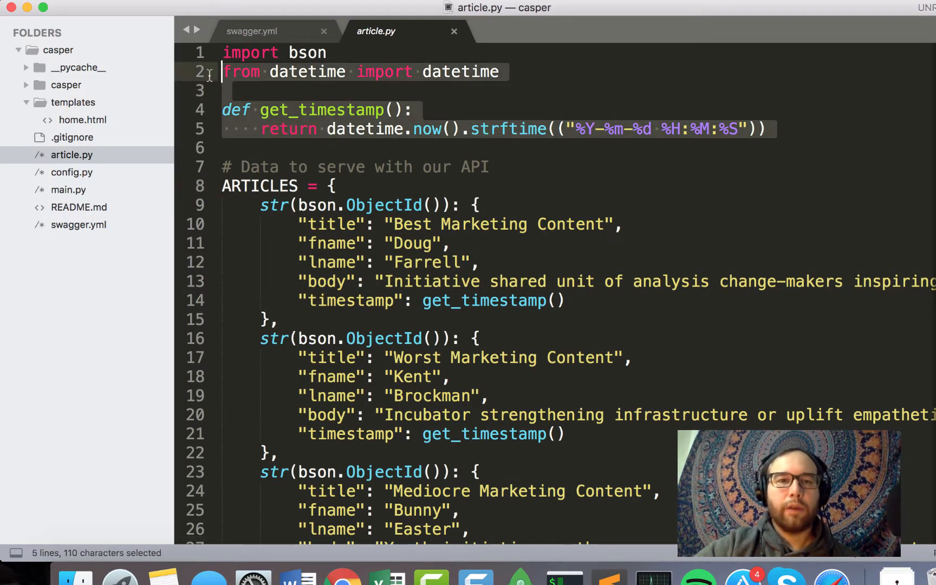
pyautogui.click(298, 112)
pyautogui.click(316, 93)
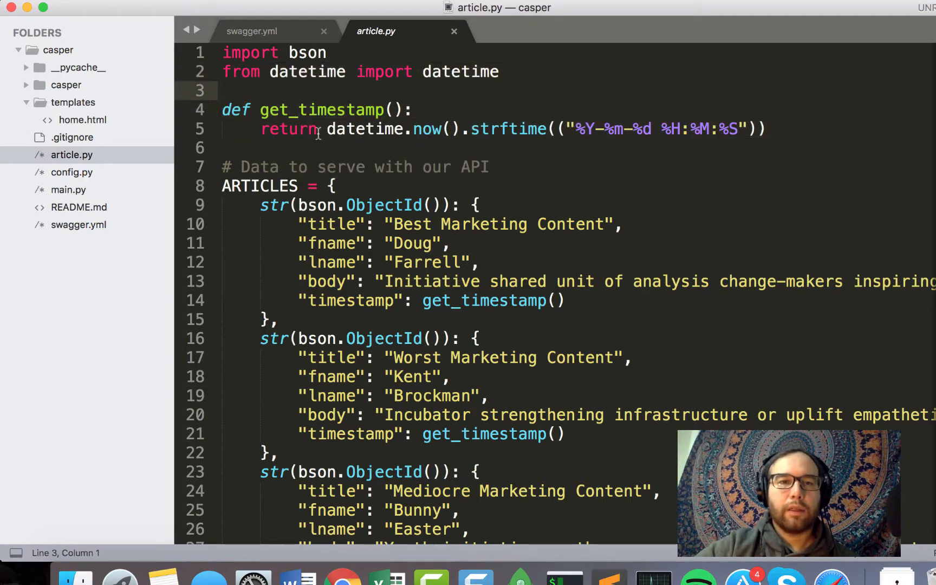
pyautogui.moveTo(510, 76); pyautogui.dragTo(356, 71)
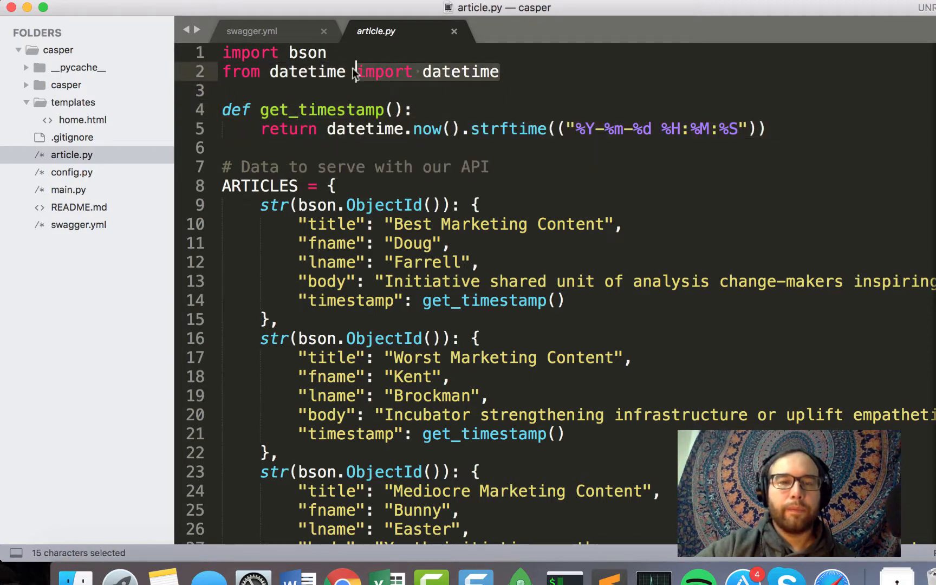
pyautogui.click(365, 99)
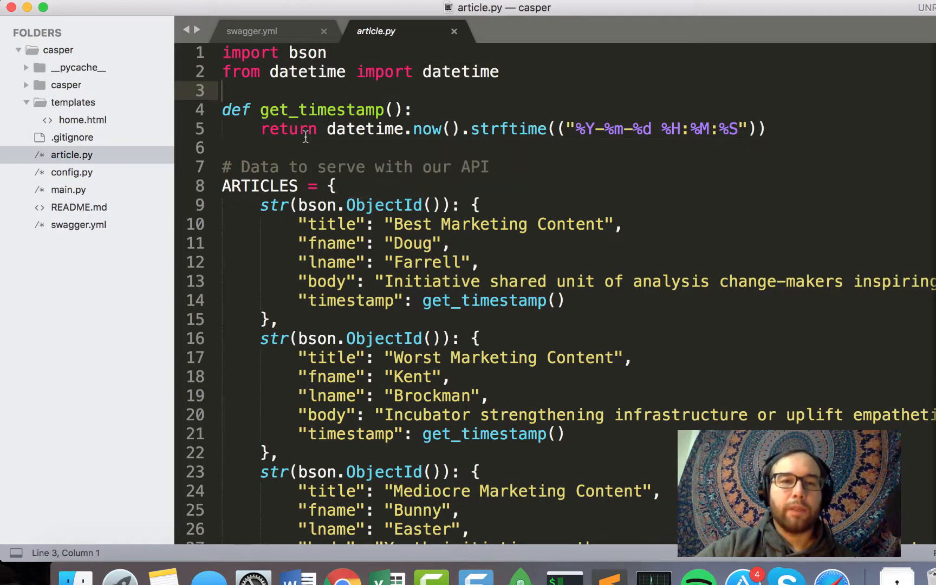
pyautogui.click(348, 71)
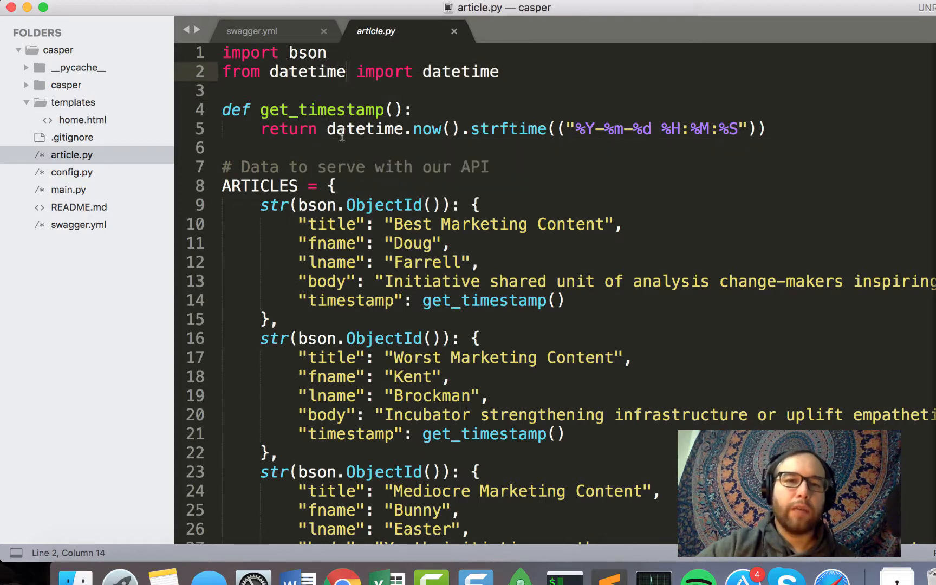
# Step: In iTerm2, start IPython, import bson and generate a sample bson.ObjectId()
pyautogui.click(565, 577)
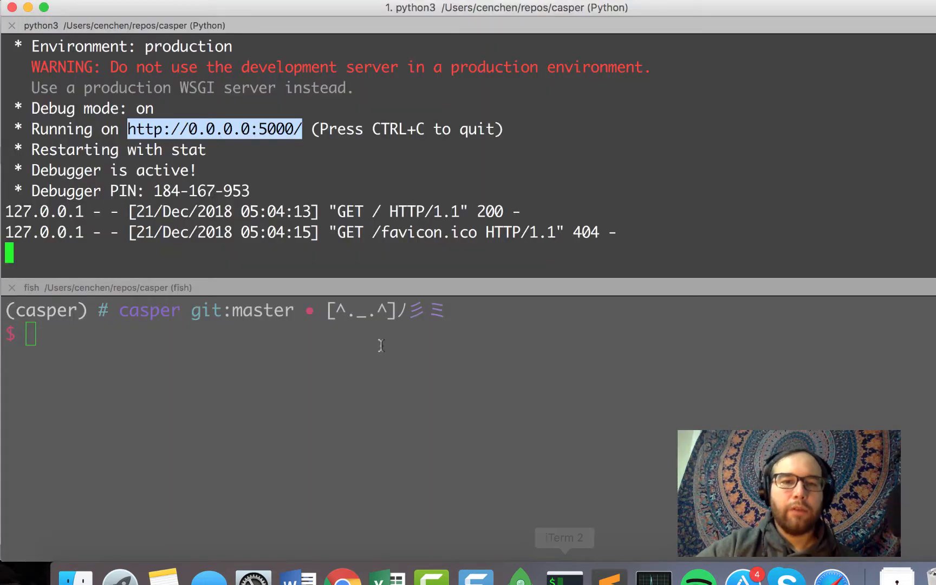
pyautogui.write('ipython')
pyautogui.press('Return')
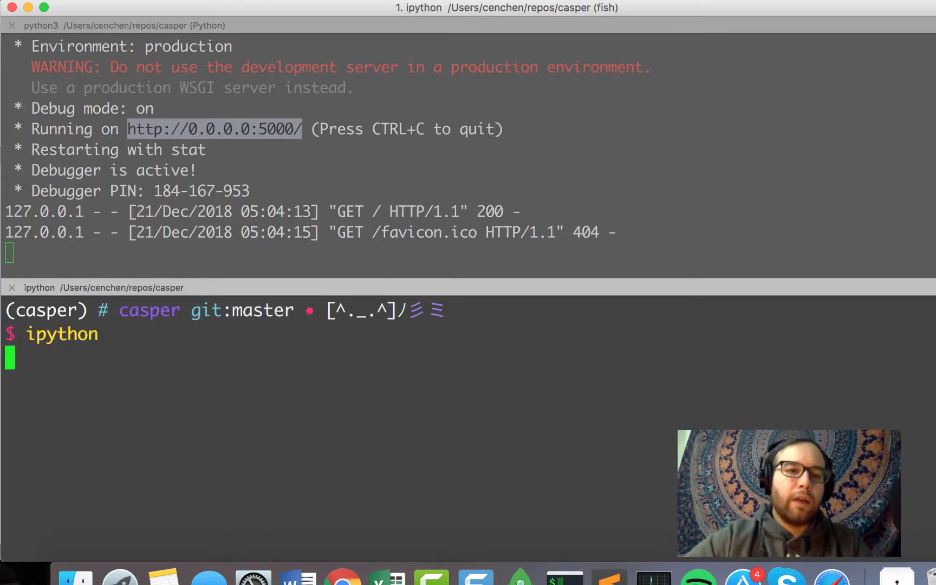
pyautogui.write('import bson')
pyautogui.press('Return')
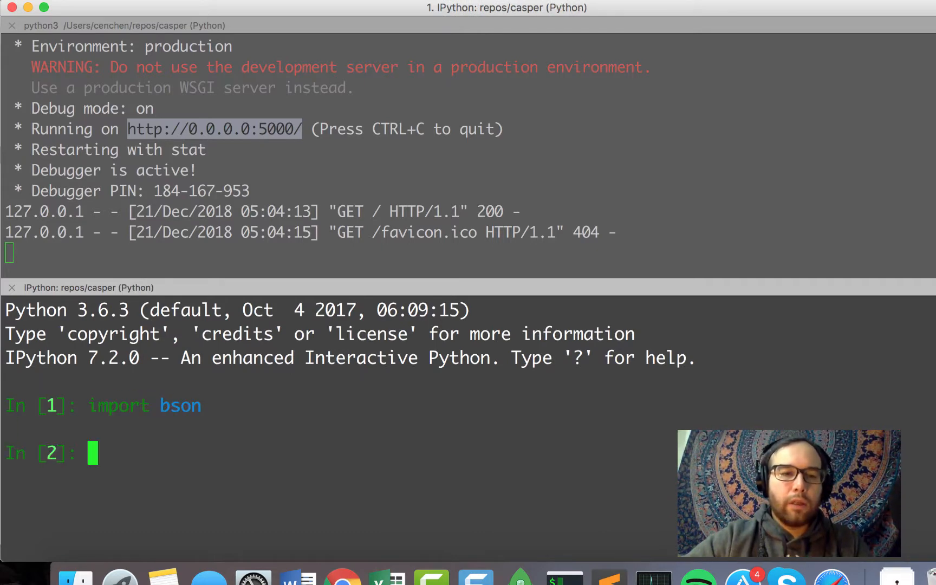
pyautogui.write('os')
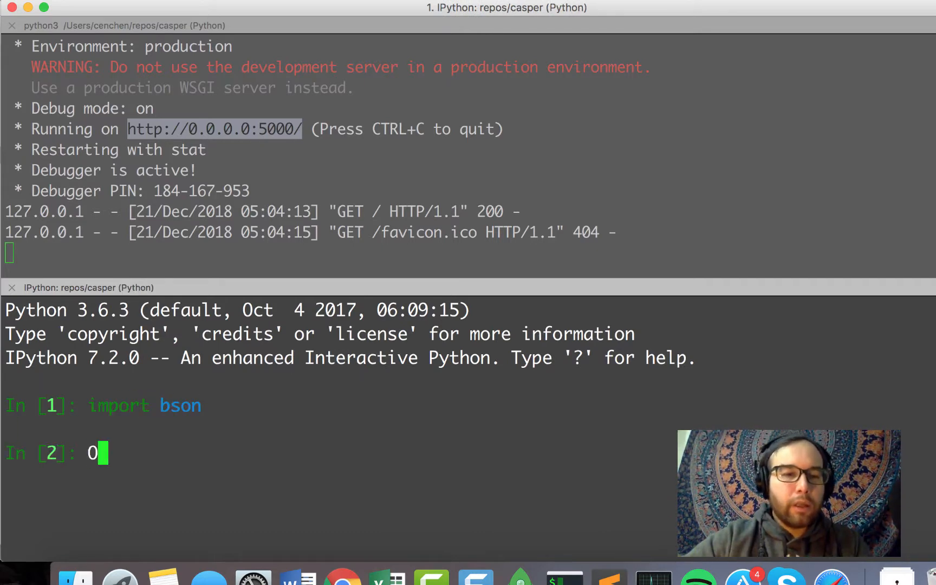
pyautogui.press('BackSpace')
pyautogui.press('BackSpace')
pyautogui.write('bson.ObjectId()')
pyautogui.press('Return')
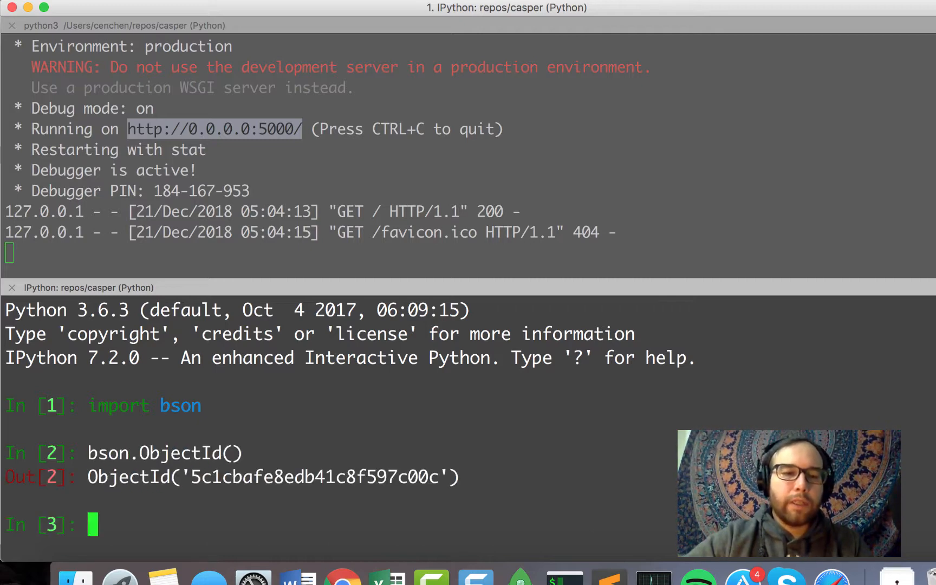
pyautogui.moveTo(484, 488)
pyautogui.mouseDown()
pyautogui.moveTo(97, 491)
pyautogui.moveTo(461, 477)
pyautogui.mouseUp()
pyautogui.click(462, 478)
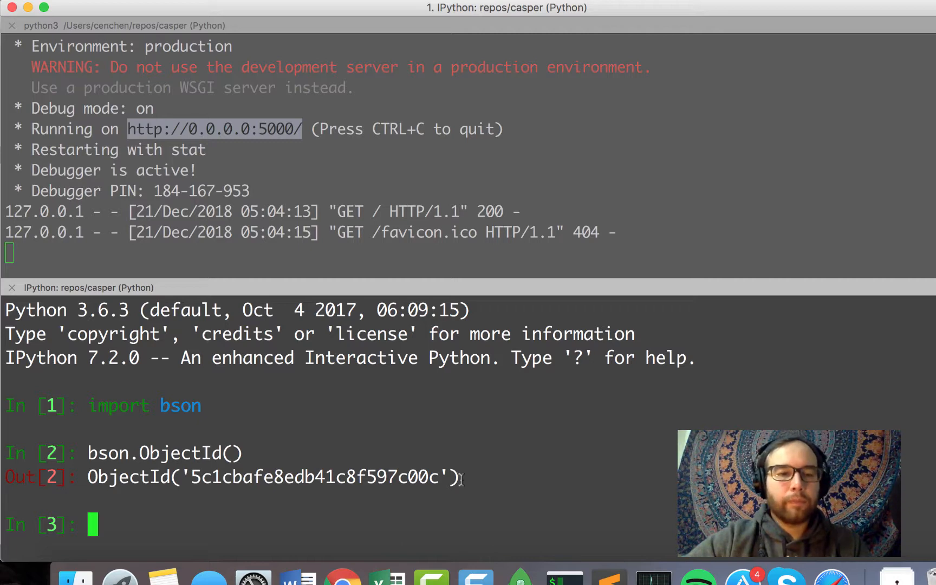
pyautogui.write('str(ObjectId())')
# Step: Evaluate str(bson.ObjectId()) to get the ObjectId as a string, then return to article.py
pyautogui.press('Return')
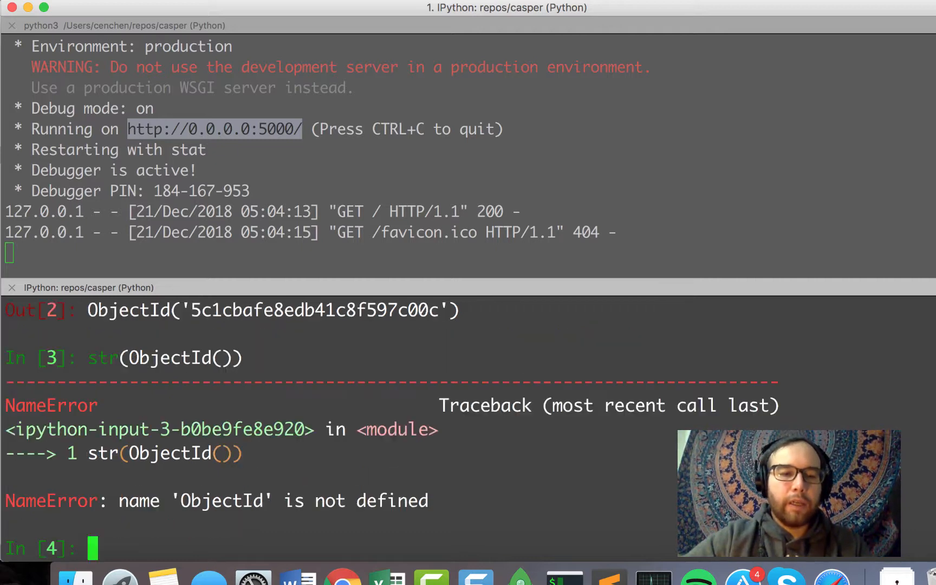
pyautogui.hotkey('ctrl', 'l')
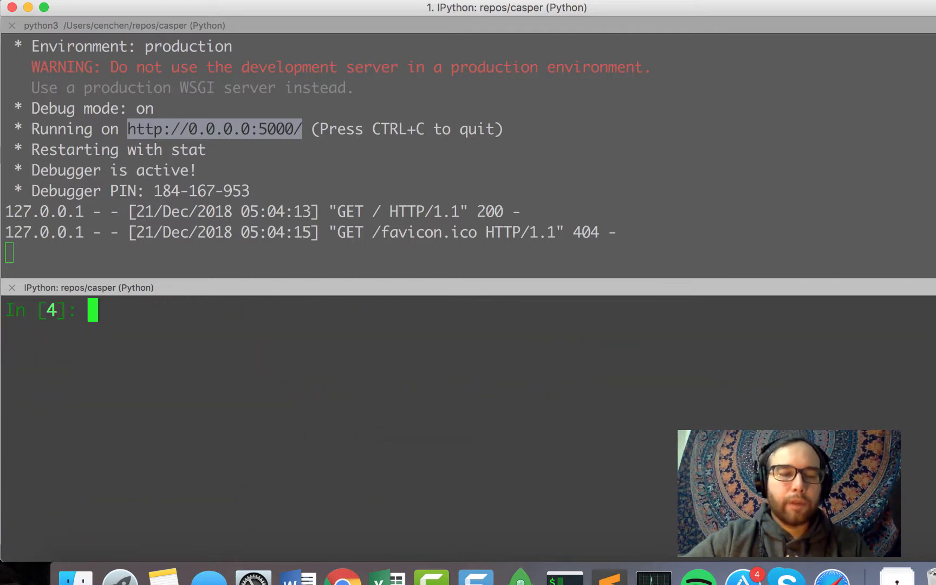
pyautogui.write('stron')
pyautogui.press('BackSpace')
pyautogui.press('BackSpace')
pyautogui.write('(bson.ObjectId())')
pyautogui.press('Return')
pyautogui.press('super+Tab')
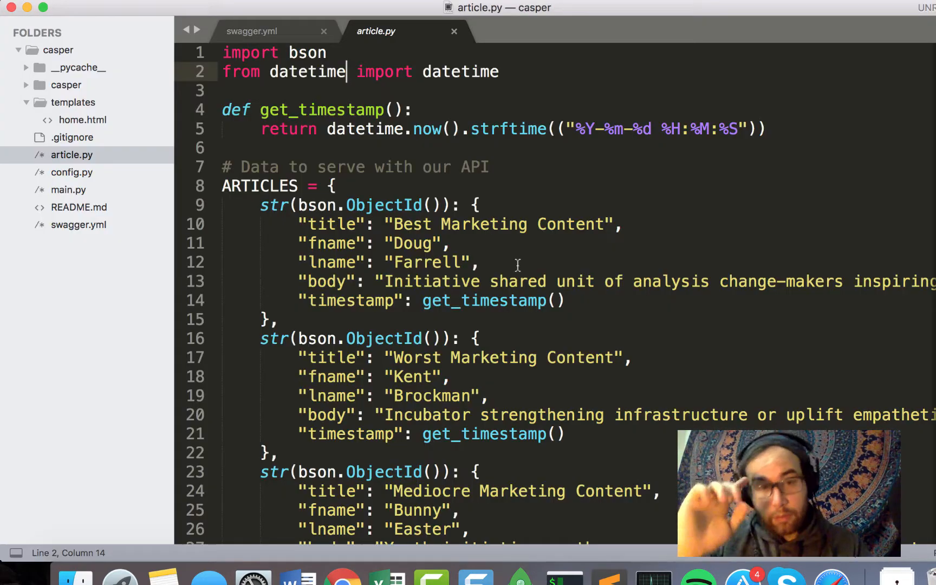
# Step: Review the first sample article's fields and the read() docstring's return description
pyautogui.click(355, 224)
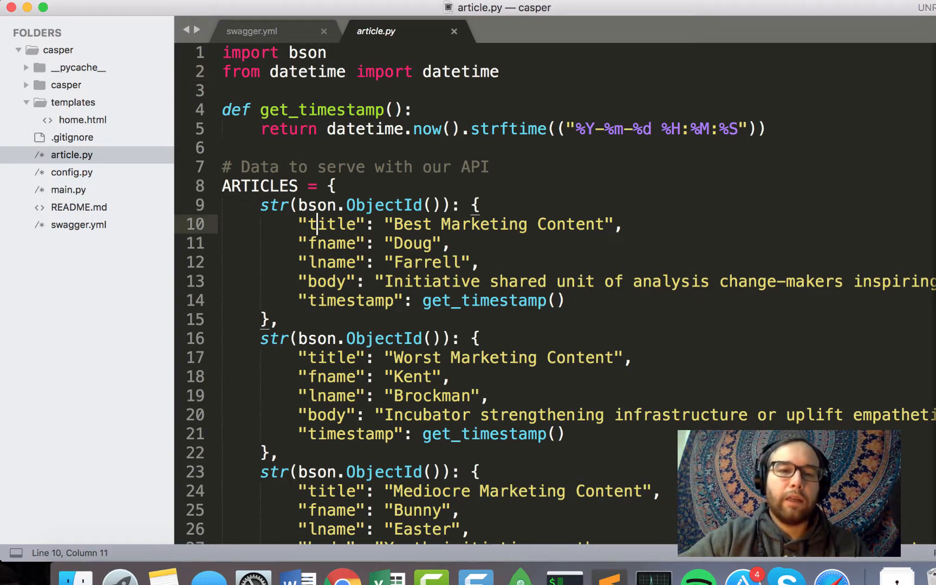
pyautogui.press('Down')
pyautogui.press('Down')
pyautogui.press('Down')
pyautogui.press('Down')
pyautogui.scroll(-2, 357, 444)
pyautogui.scroll(-2, 358, 445)
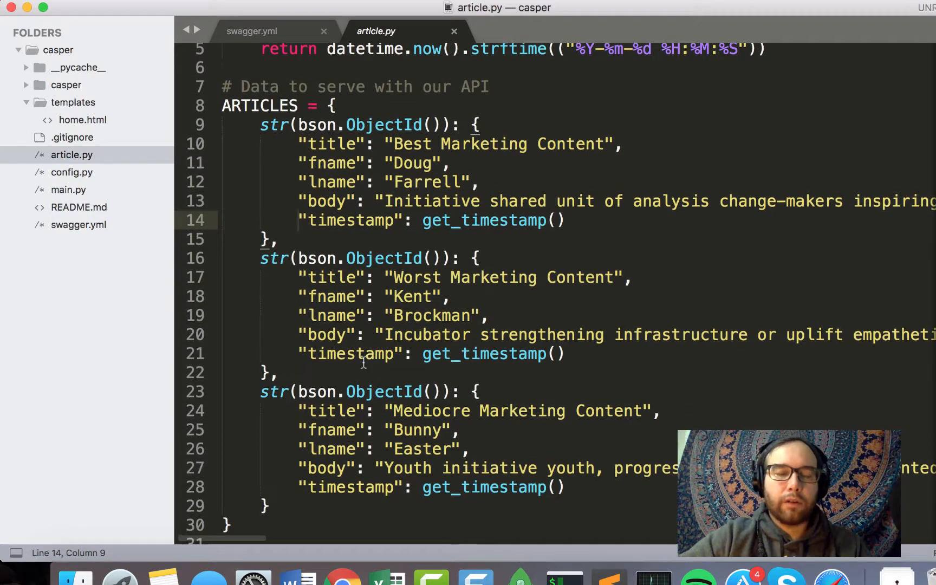
pyautogui.scroll(-5, 369, 278)
pyautogui.scroll(-5, 364, 362)
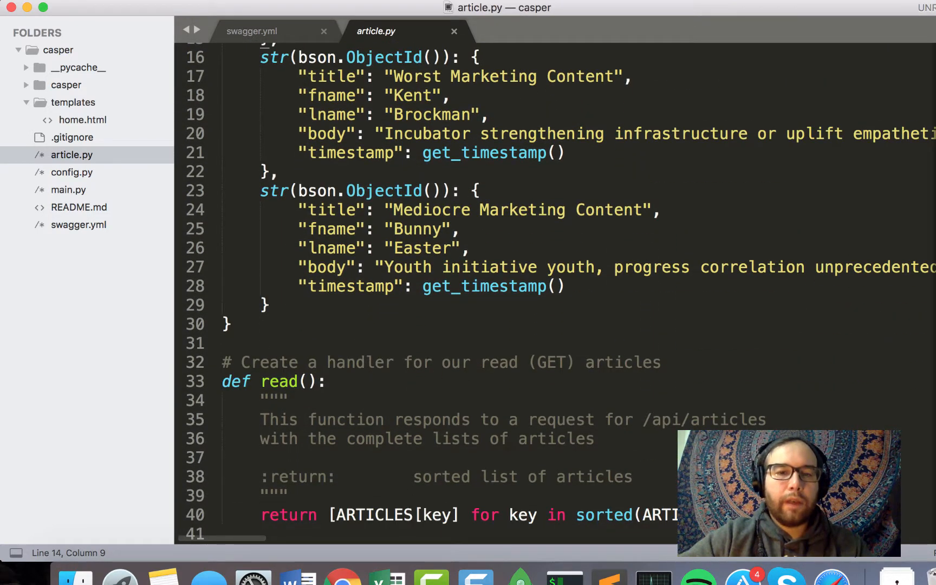
pyautogui.moveTo(293, 496); pyautogui.dragTo(408, 463)
pyautogui.click(418, 459)
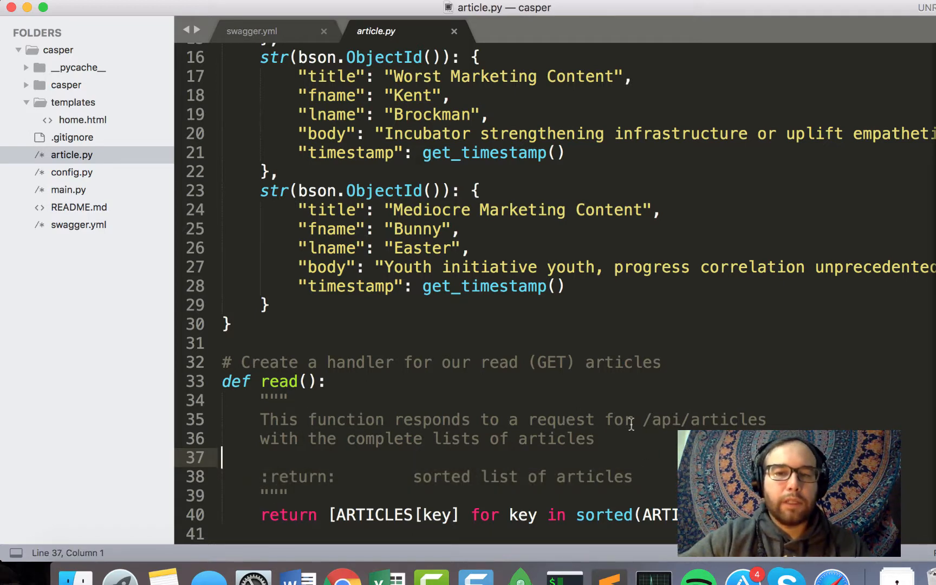
# Step: Review the /api/articles docstring line and the sorted ARTICLES return expression in read()
pyautogui.moveTo(598, 420); pyautogui.dragTo(777, 423)
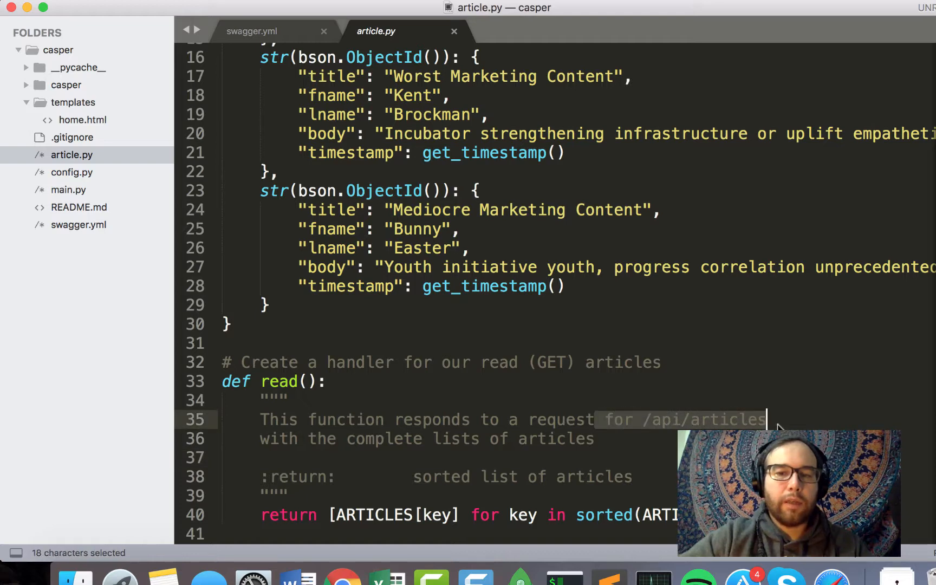
pyautogui.click(637, 439)
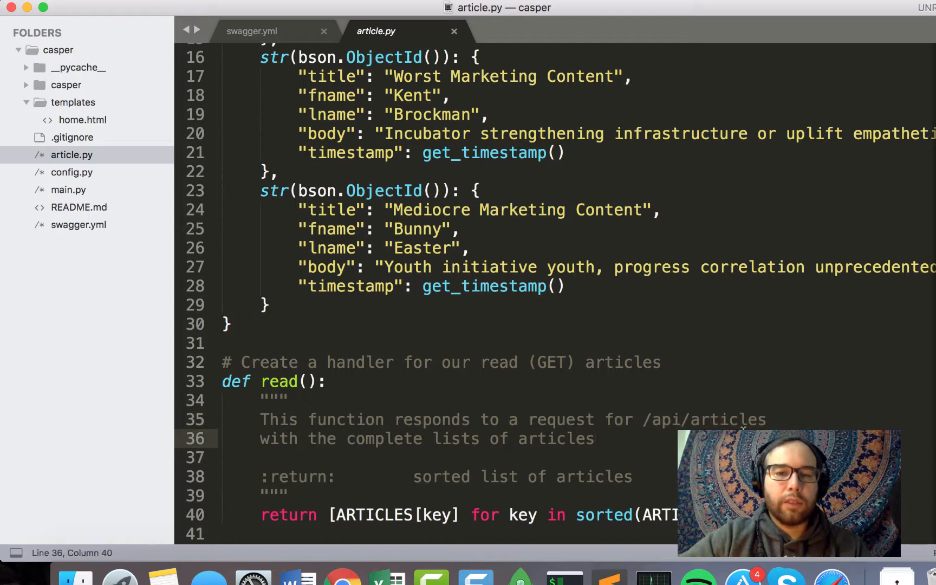
pyautogui.scroll(8, 539, 368)
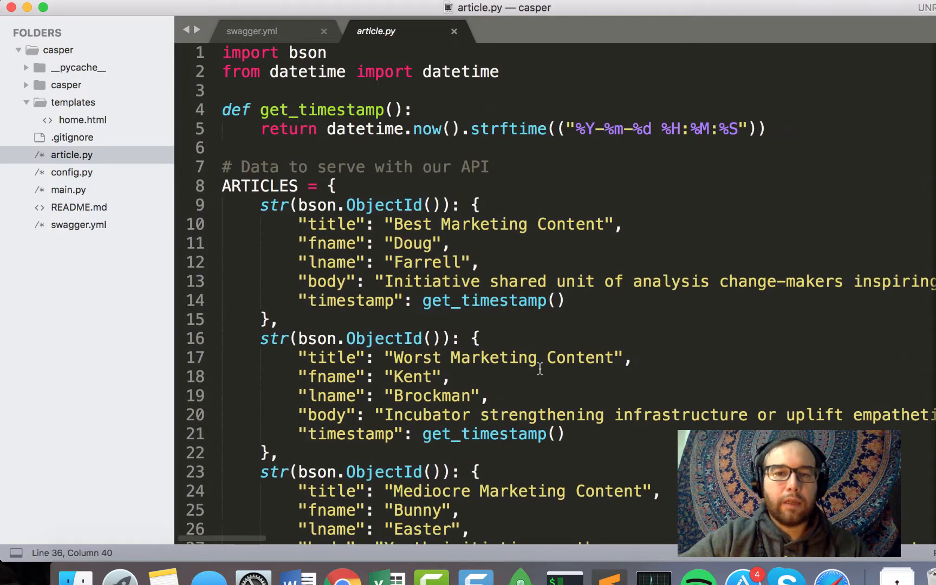
pyautogui.scroll(-7, 540, 368)
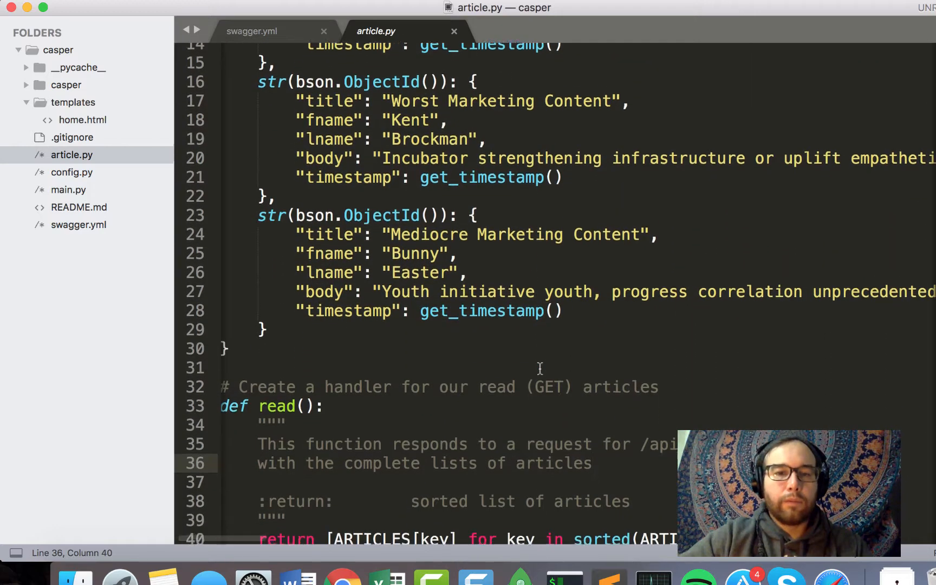
pyautogui.scroll(-1, 539, 368)
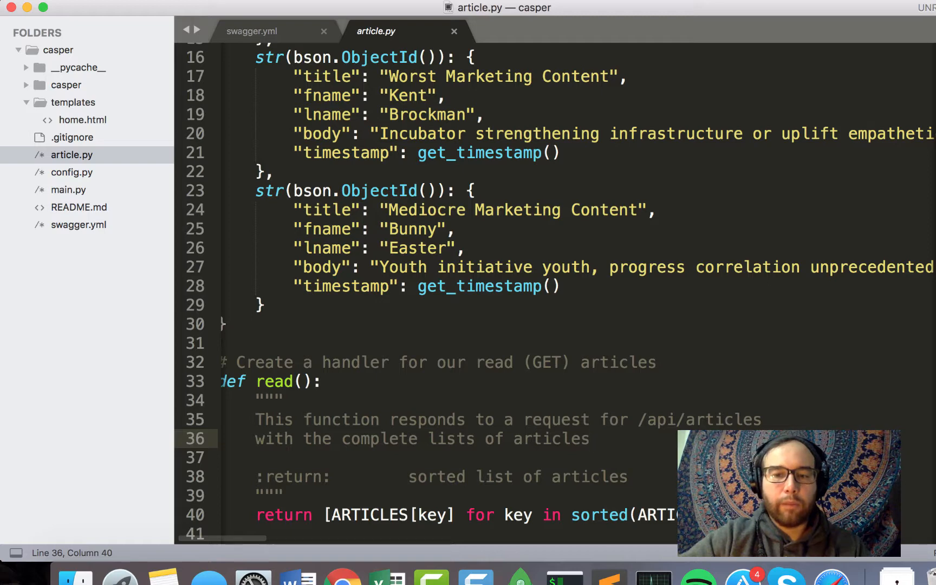
pyautogui.moveTo(677, 515); pyautogui.dragTo(313, 514)
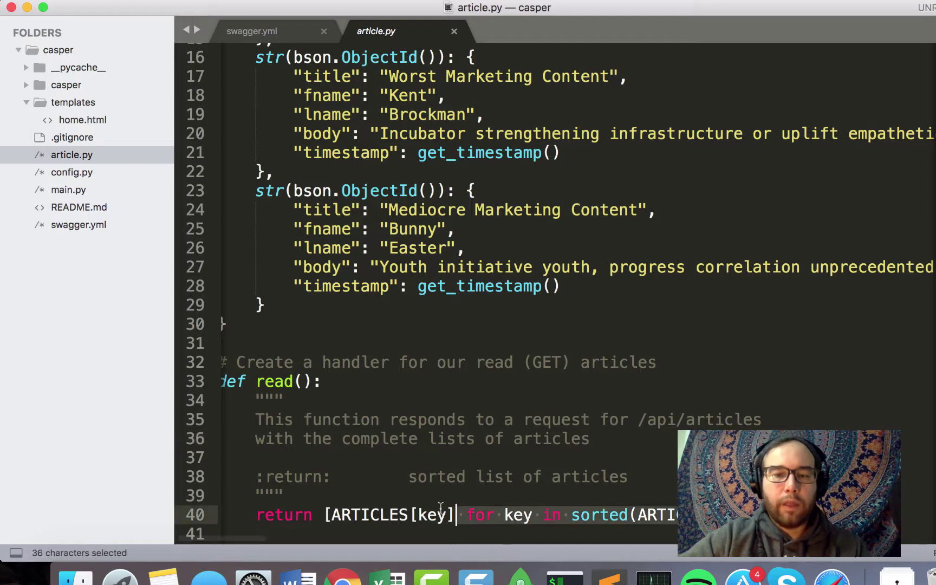
pyautogui.hscroll(-1, 313, 328)
pyautogui.click(312, 329)
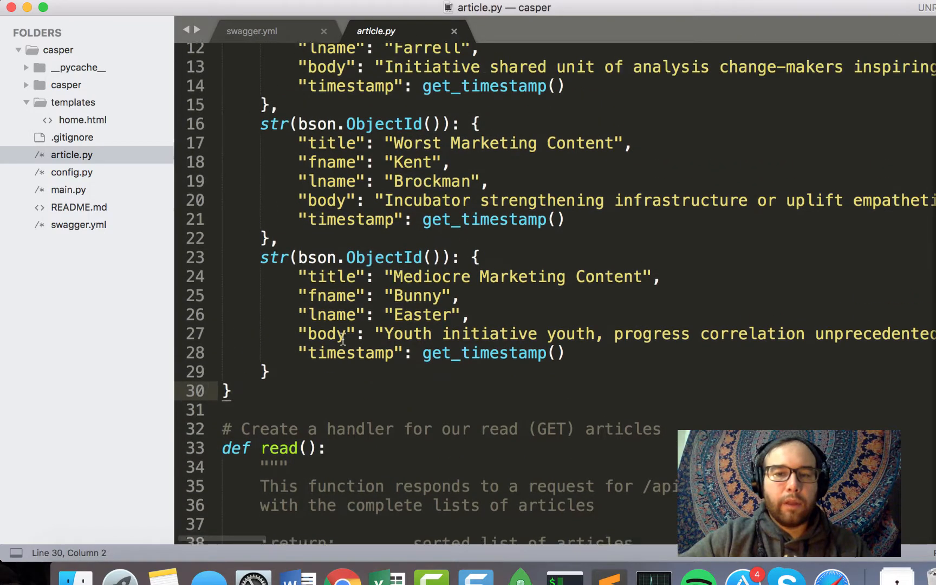
pyautogui.scroll(5, 313, 329)
pyautogui.scroll(-5, 329, 333)
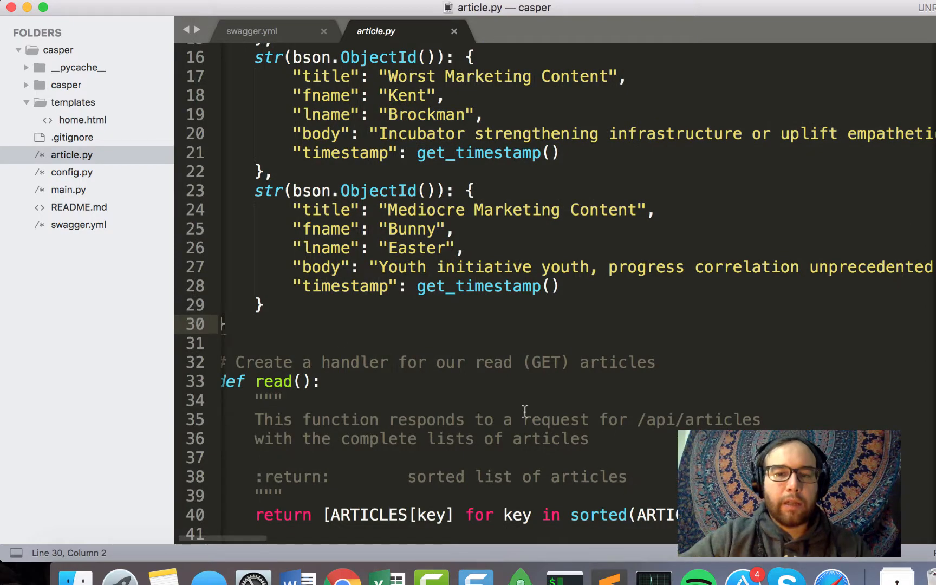
pyautogui.scroll(8, 483, 358)
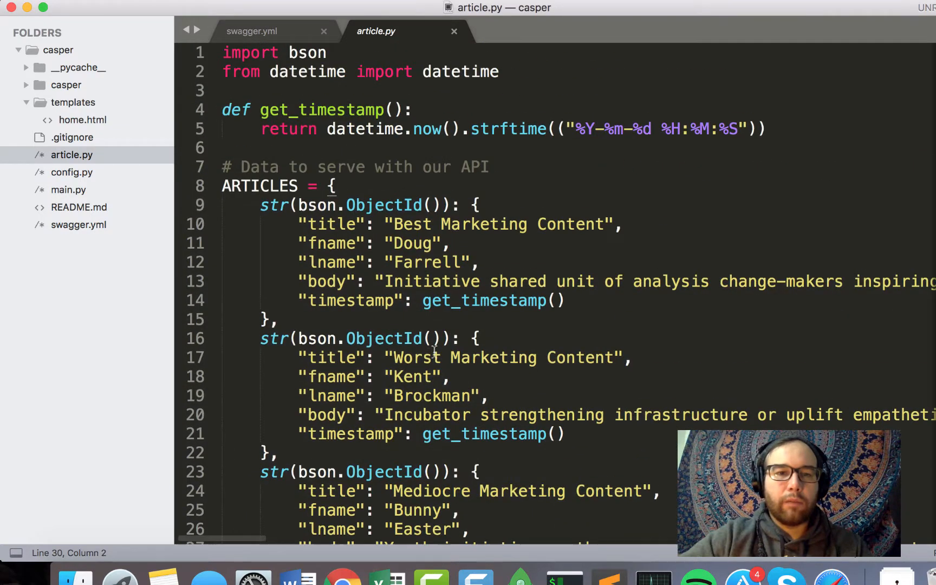
pyautogui.scroll(-6, 439, 355)
pyautogui.scroll(-2, 433, 353)
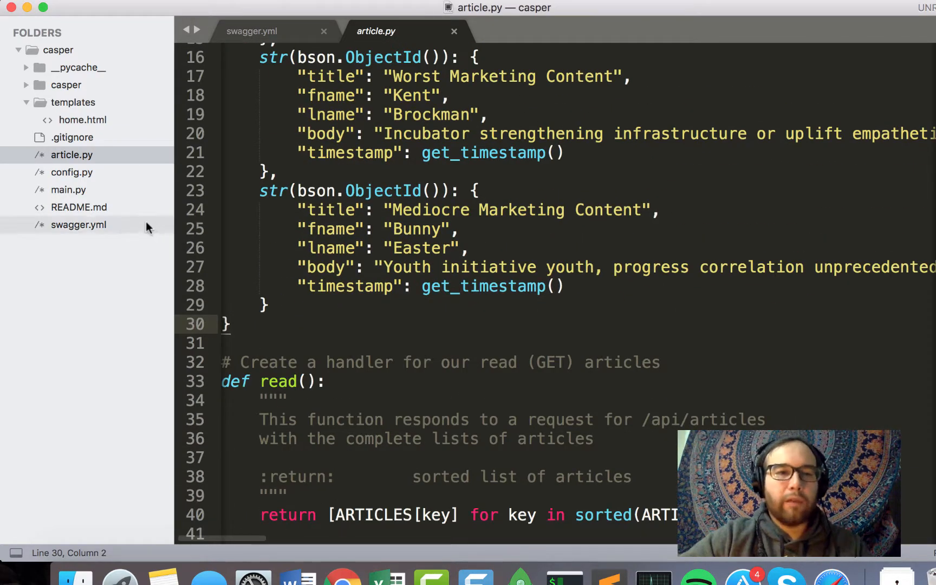
# Step: Check main.py's add_api('swagger.yml') line, then bring up swagger.yml
pyautogui.click(112, 189)
pyautogui.moveTo(399, 395)
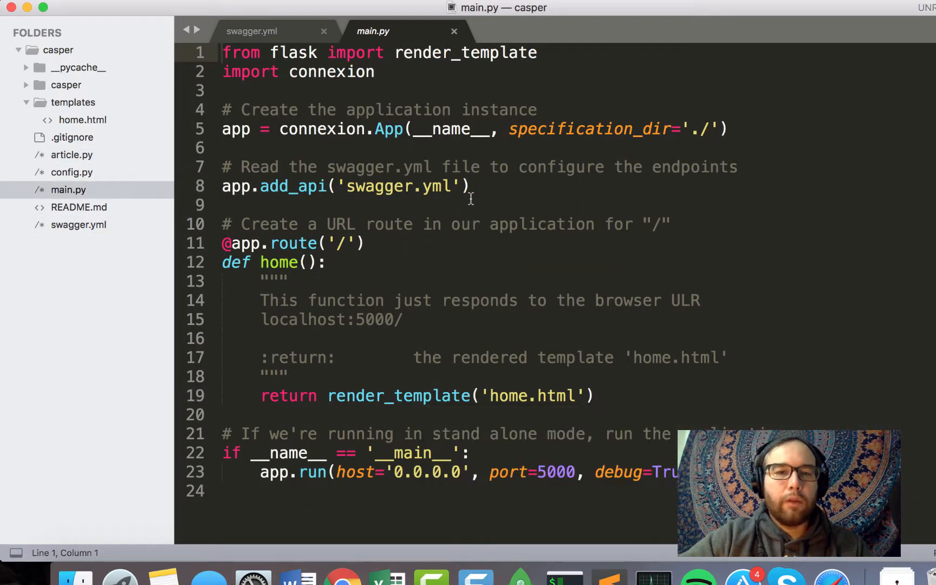
pyautogui.moveTo(473, 191); pyautogui.dragTo(167, 194)
pyautogui.click(389, 217)
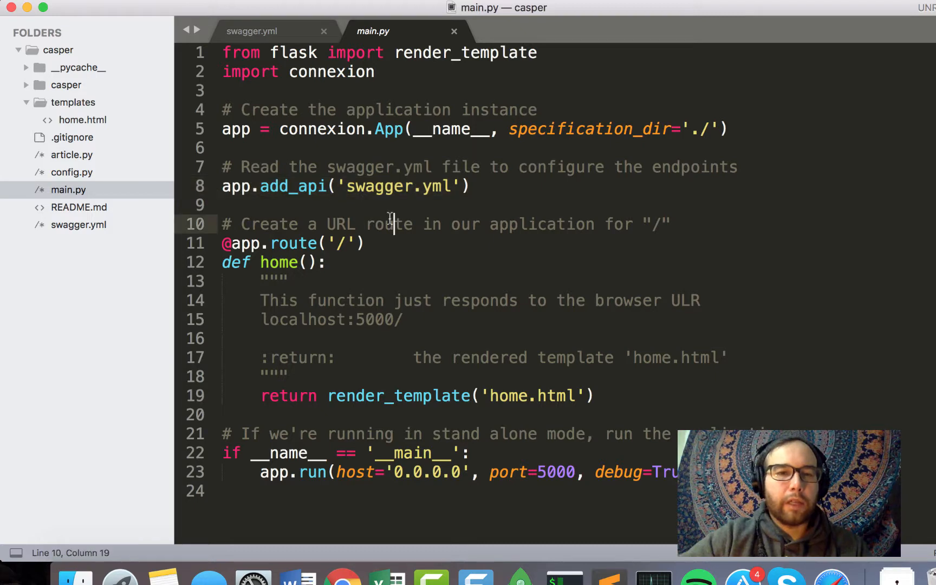
pyautogui.click(89, 224)
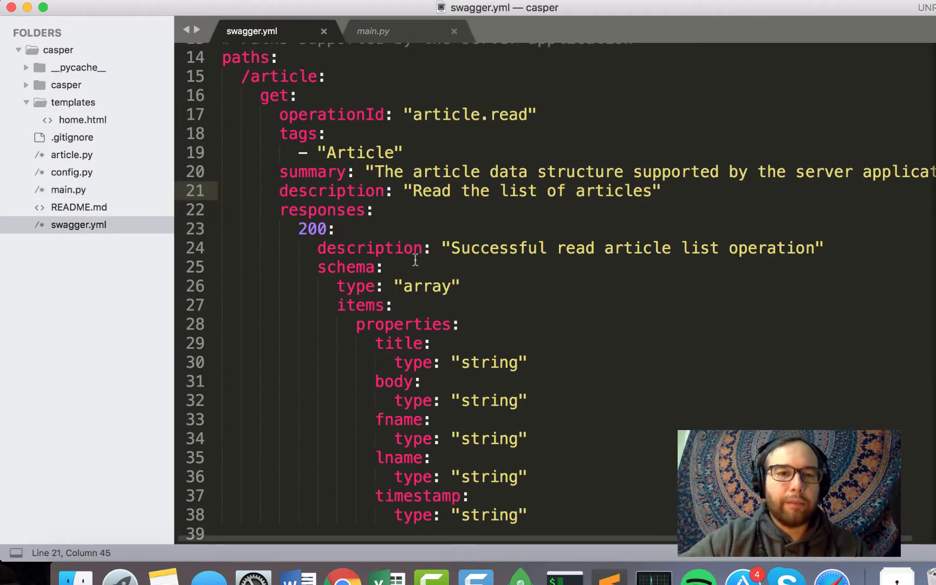
pyautogui.scroll(2, 354, 121)
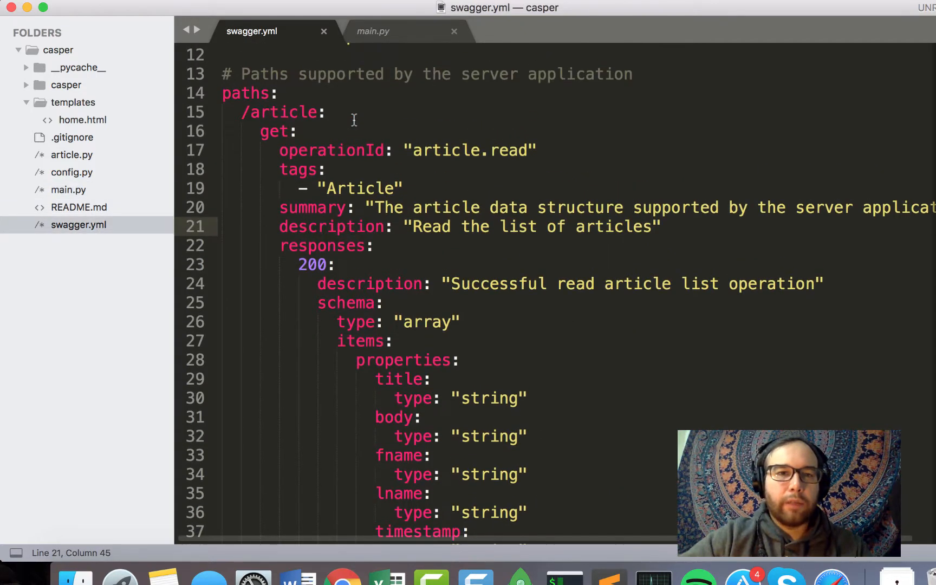
pyautogui.moveTo(326, 113); pyautogui.dragTo(234, 113)
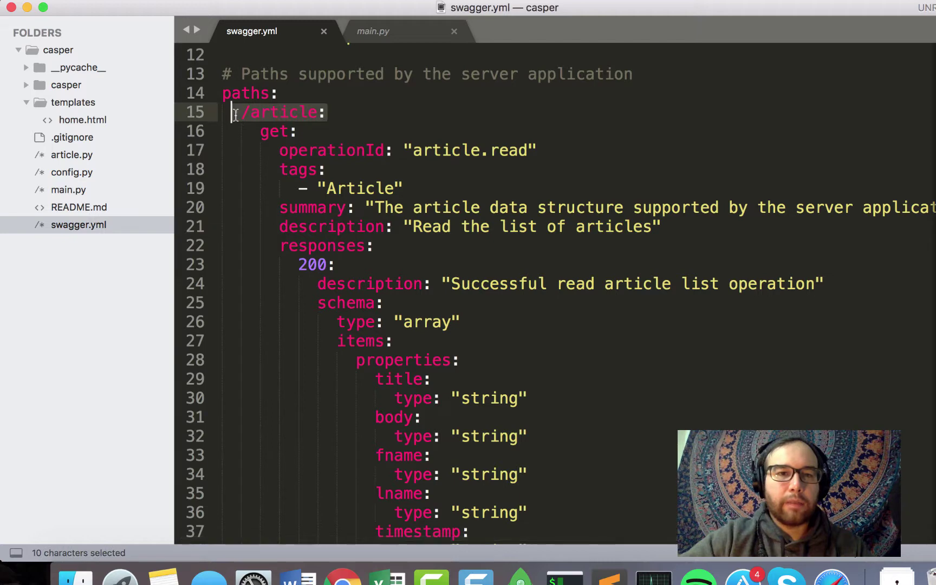
# Step: Review the /article path's operationId article.read, save swagger.yml and switch to Chrome
pyautogui.click(356, 129)
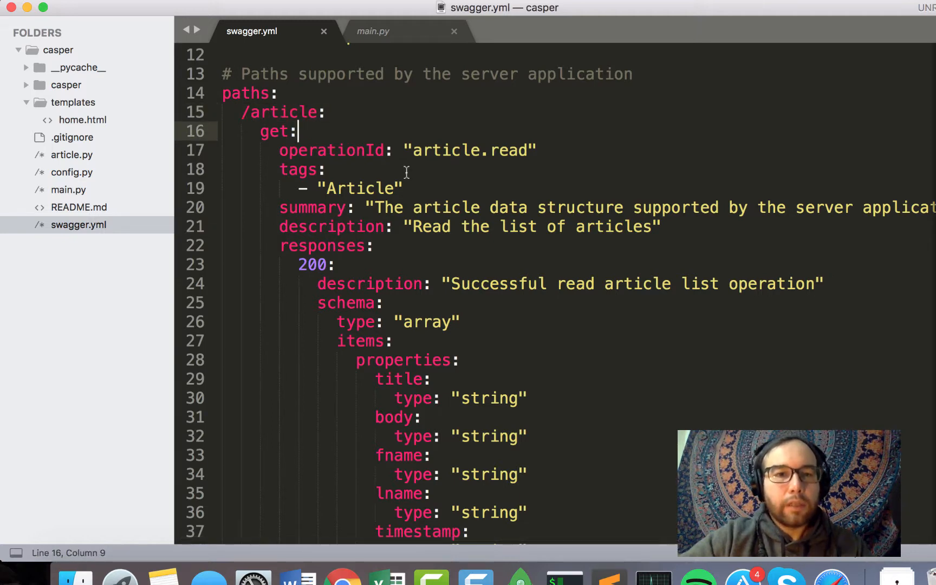
pyautogui.scroll(-2, 407, 171)
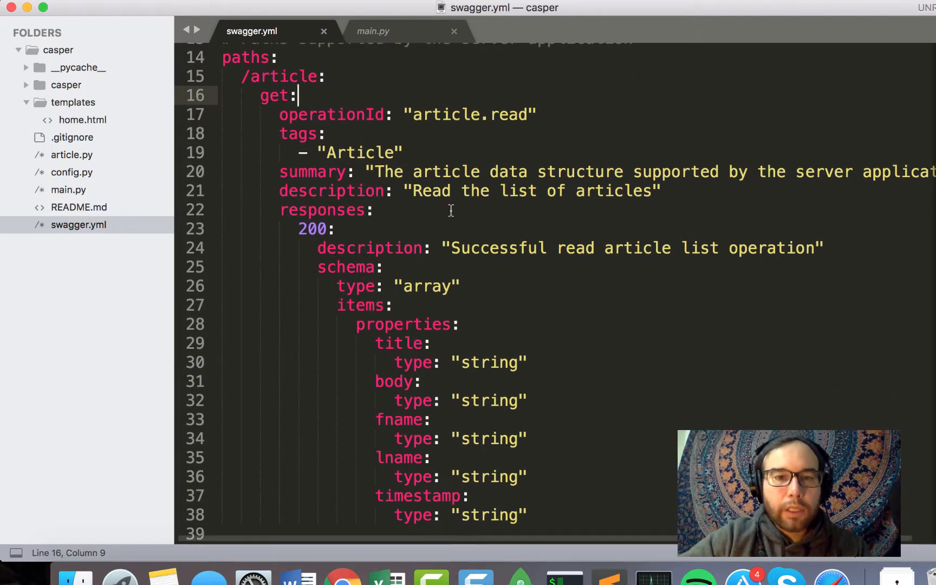
pyautogui.scroll(2, 452, 210)
pyautogui.scroll(-2, 461, 124)
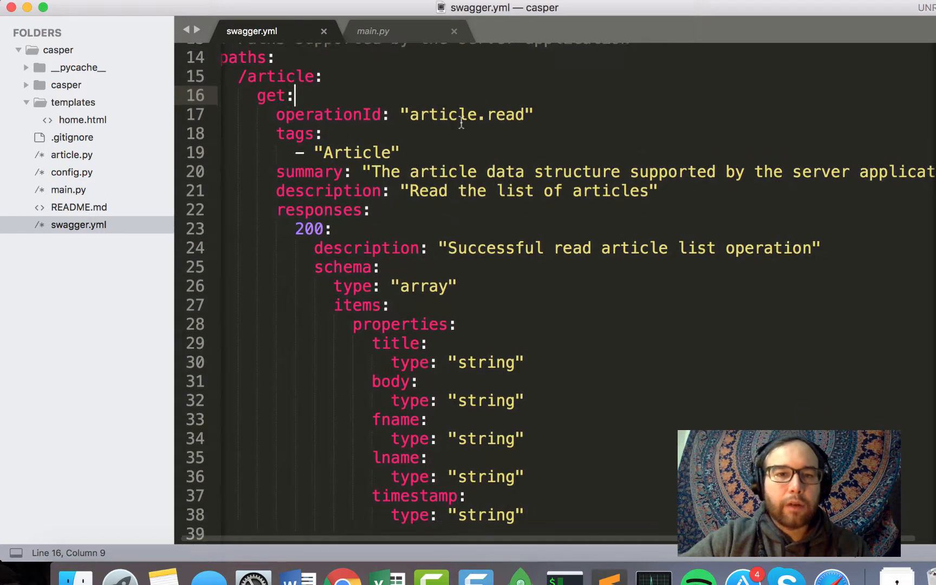
pyautogui.moveTo(410, 115); pyautogui.dragTo(516, 117)
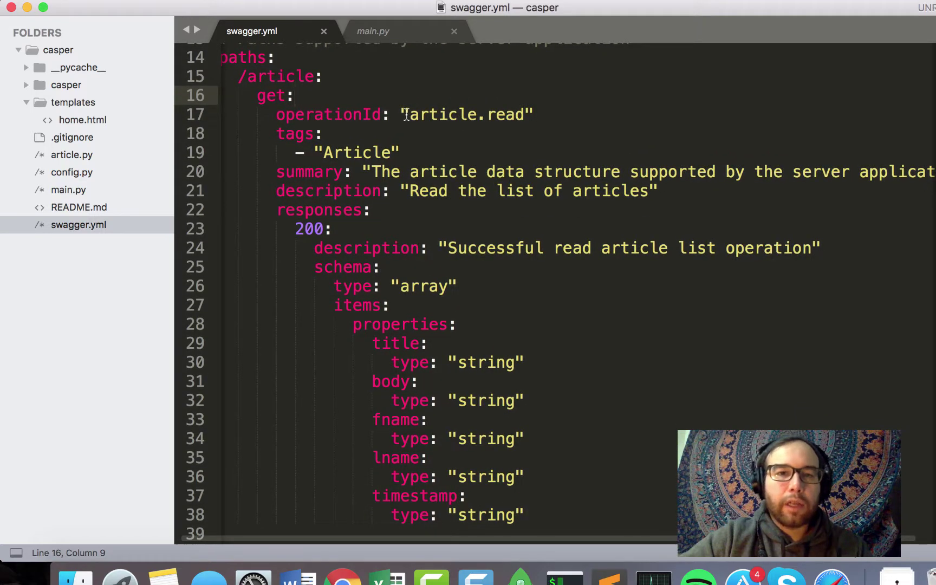
pyautogui.click(517, 117)
pyautogui.press('super+s')
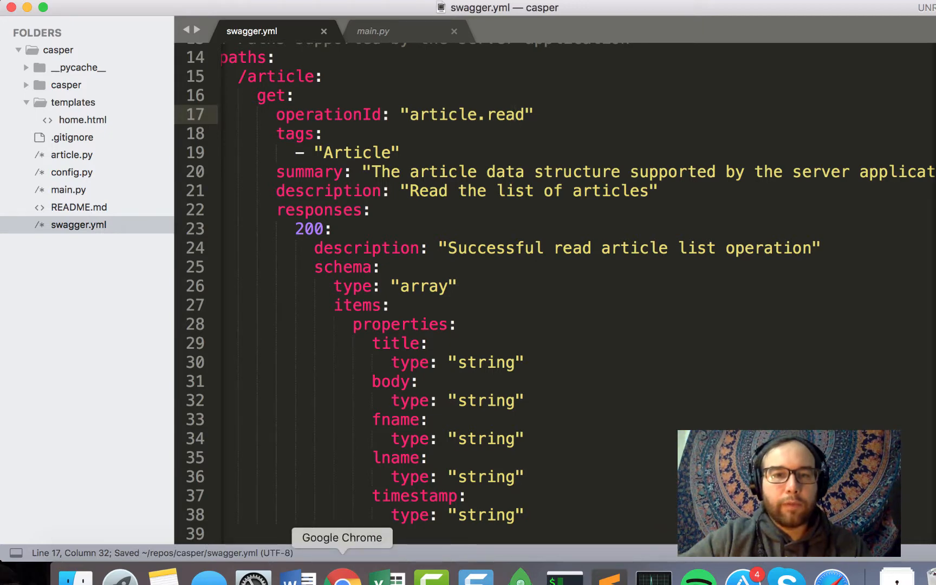
pyautogui.click(342, 578)
# Step: Load 0.0.0.0:5000/api/article/ which 404s, then close that tab to view the /api/article JSON
pyautogui.click(278, 46)
pyautogui.write('/api/')
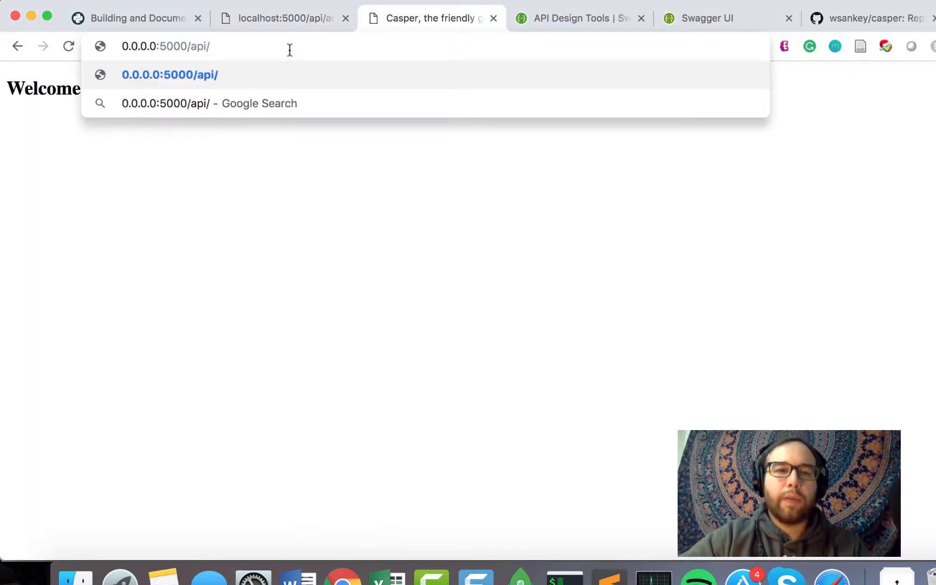
pyautogui.write('read')
pyautogui.press('BackSpace')
pyautogui.press('BackSpace')
pyautogui.press('BackSpace')
pyautogui.write('article/')
pyautogui.press('Return')
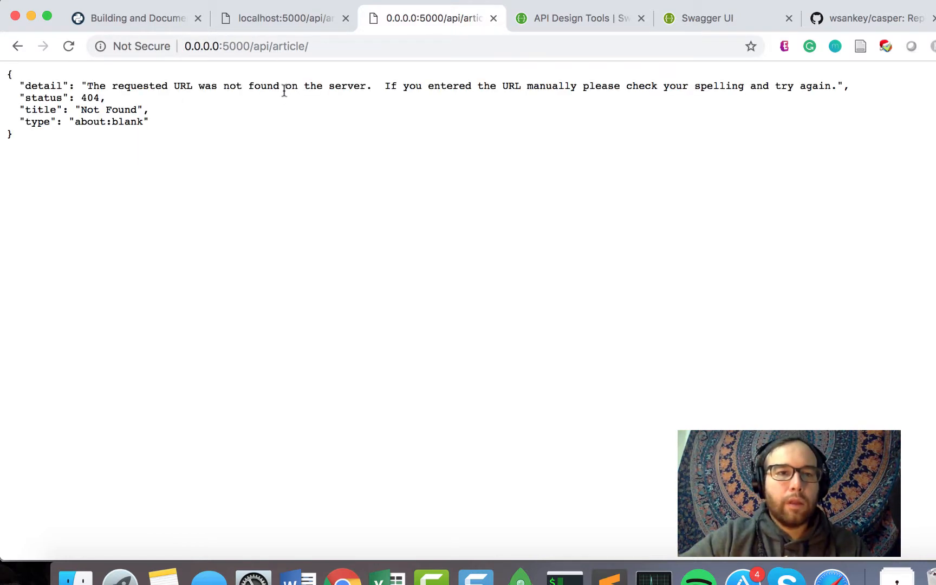
pyautogui.click(315, 48)
pyautogui.press('super+w')
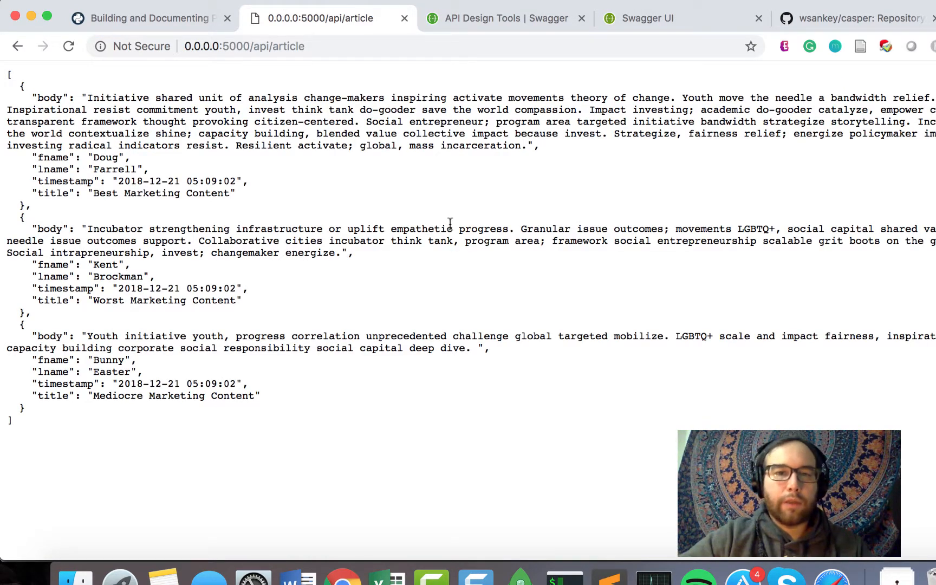
# Step: View the Flask server log's 200 GET /api/article entry in iTerm2, then return to the JSON in Chrome
pyautogui.click(564, 578)
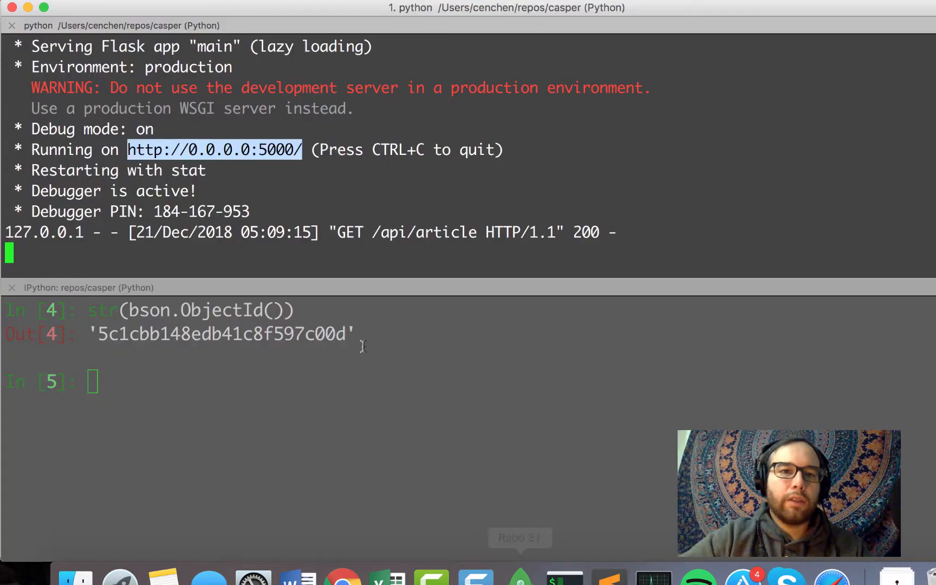
pyautogui.click(238, 194)
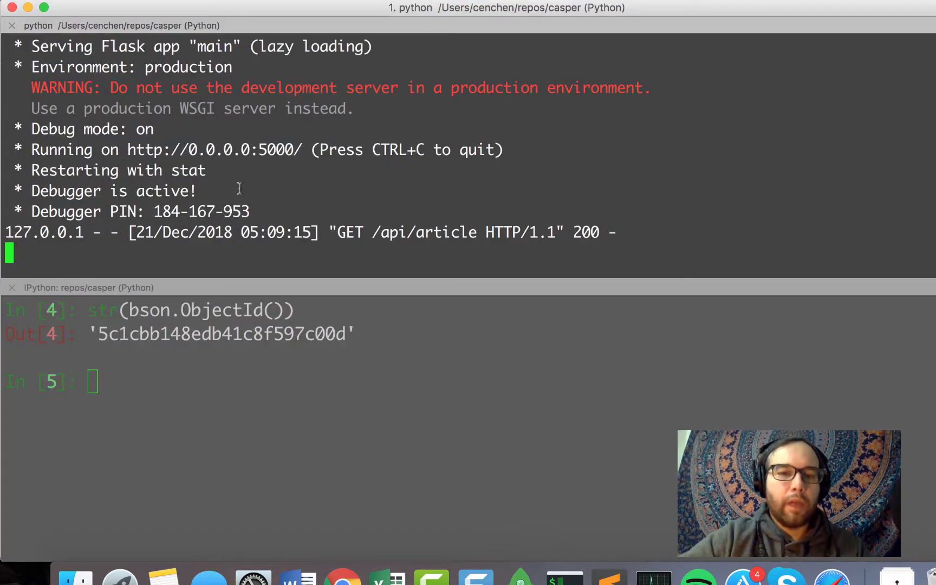
pyautogui.click(342, 578)
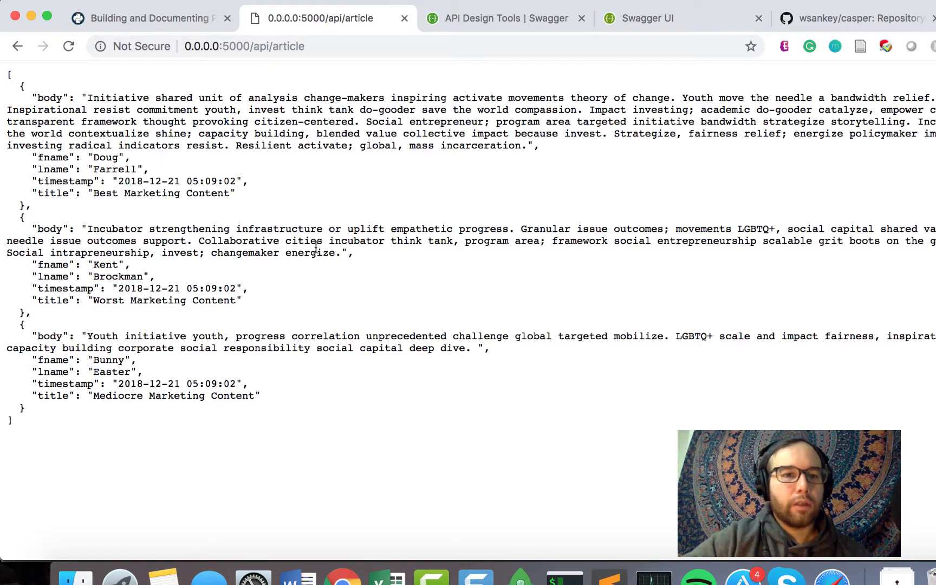
pyautogui.moveTo(307, 435)
pyautogui.mouseDown()
pyautogui.moveTo(4, 196)
pyautogui.moveTo(7, 73)
pyautogui.mouseUp()
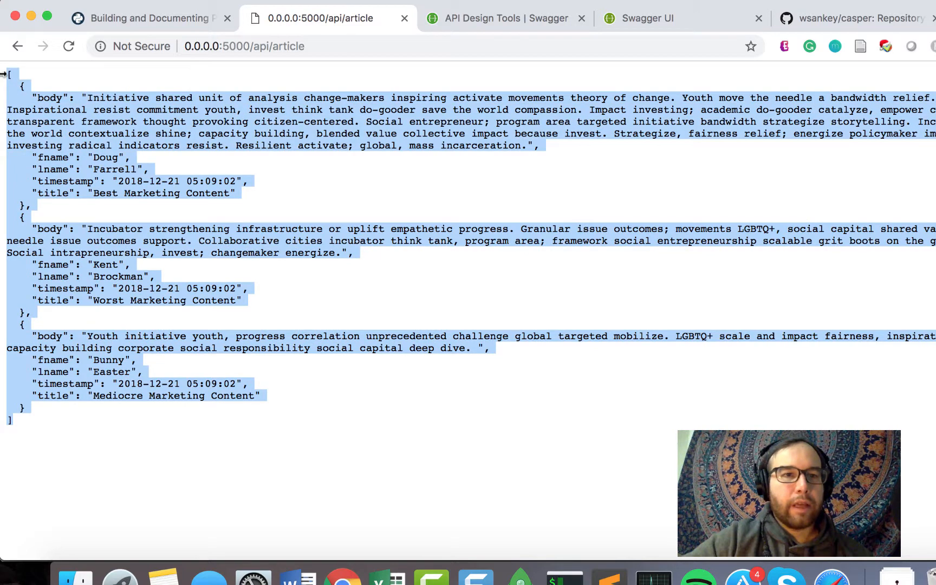
pyautogui.press('super+c')
pyautogui.click(475, 219)
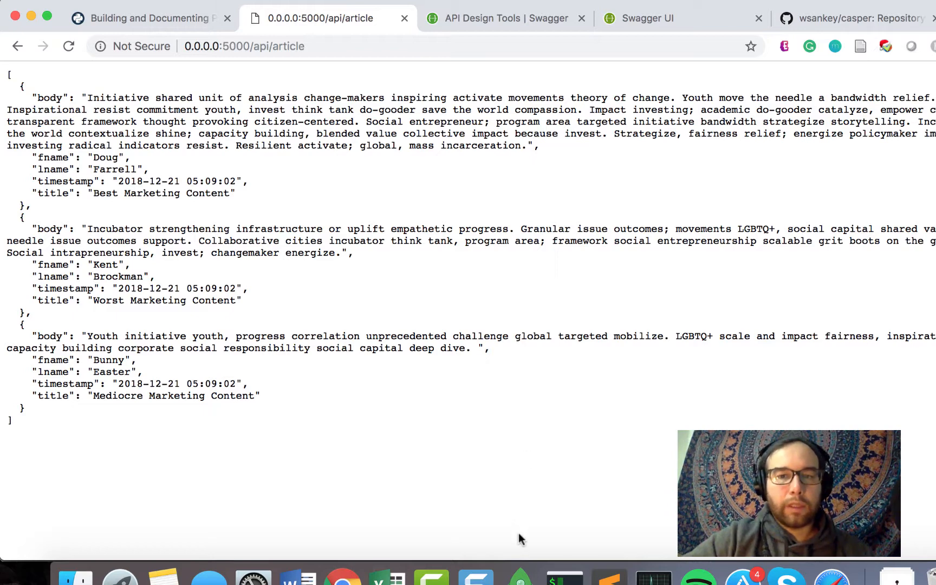
pyautogui.click(608, 578)
pyautogui.click(431, 337)
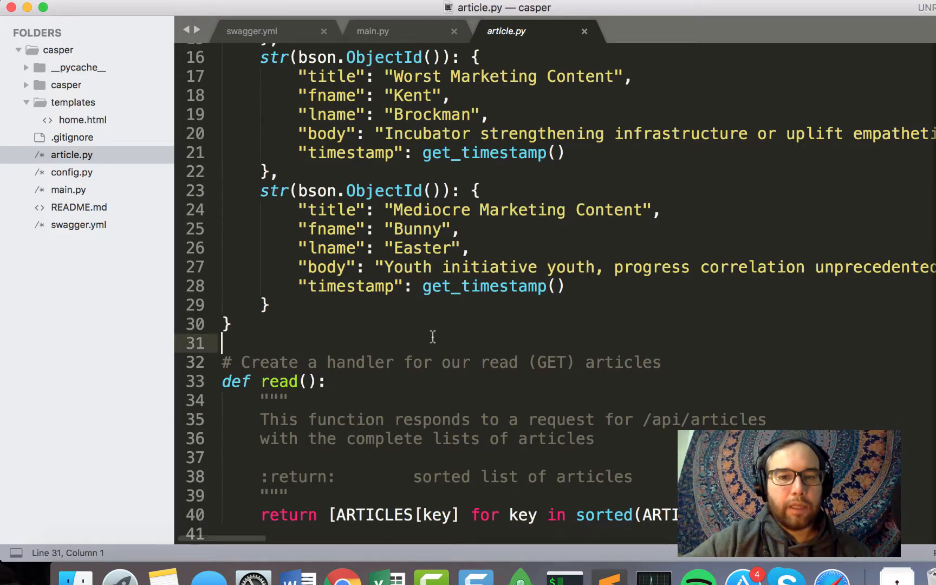
pyautogui.click(53, 174)
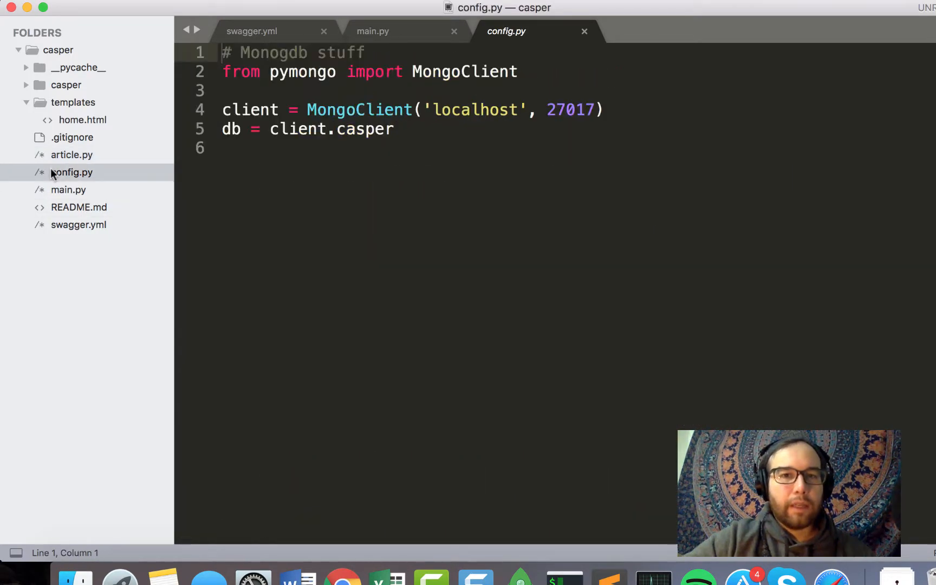
pyautogui.click(61, 190)
pyautogui.click(66, 208)
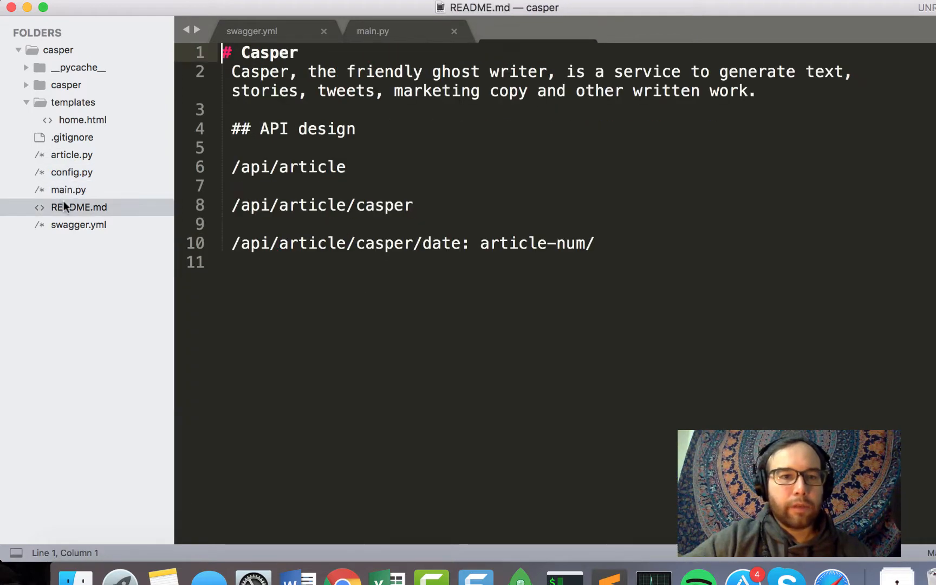
pyautogui.click(67, 225)
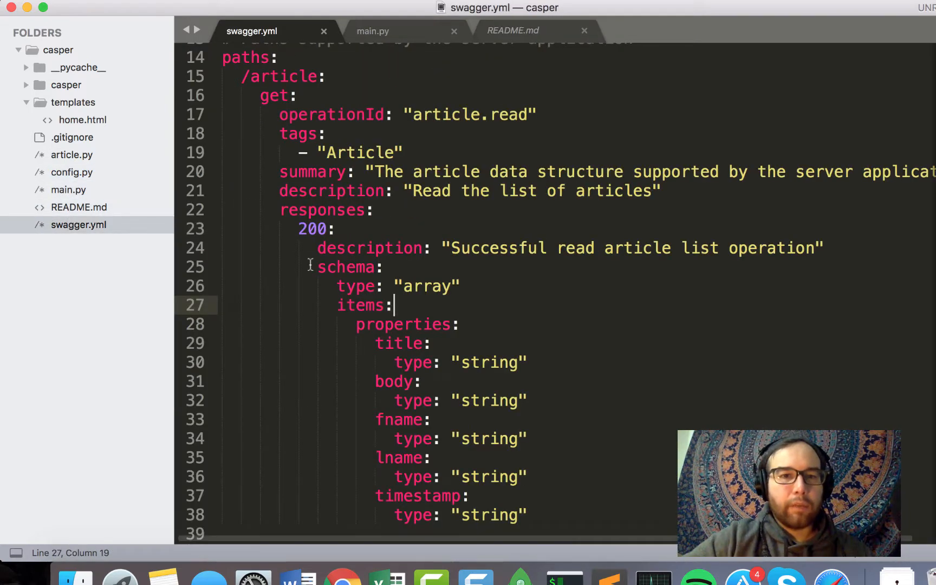
pyautogui.click(366, 278)
pyautogui.press('super+Tab')
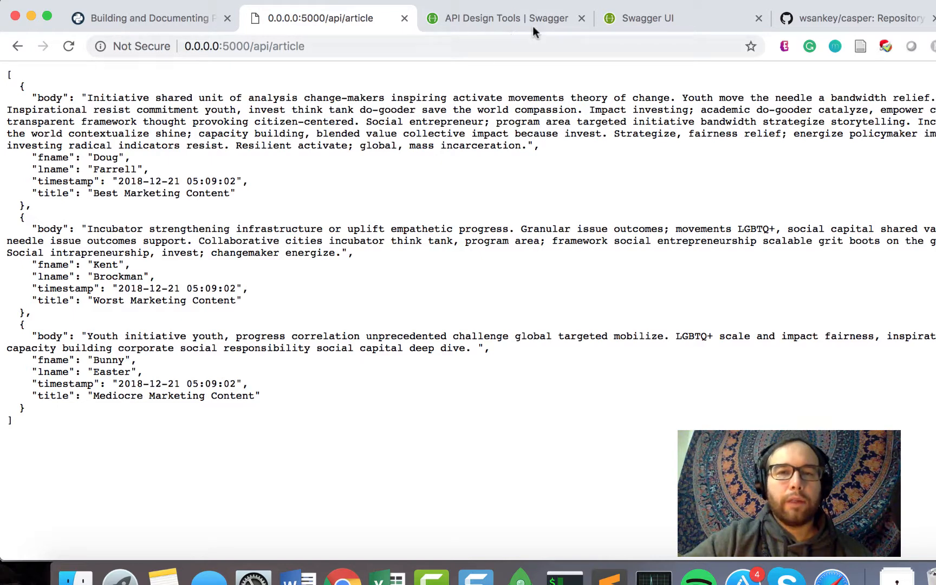
# Step: Switch between the local Swagger UI tab and the swagger.io API Design Tools page
pyautogui.click(604, 20)
pyautogui.click(505, 18)
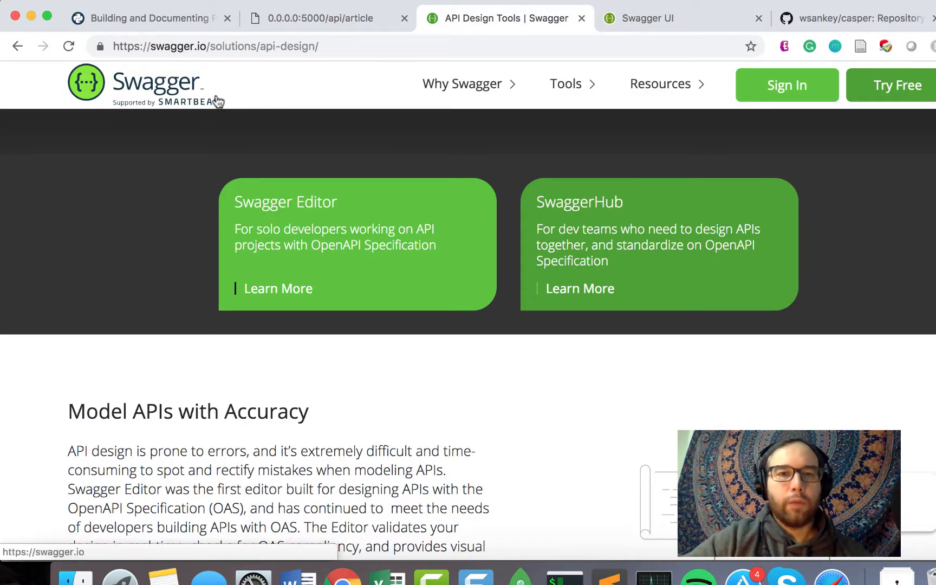
pyautogui.scroll(5, 216, 147)
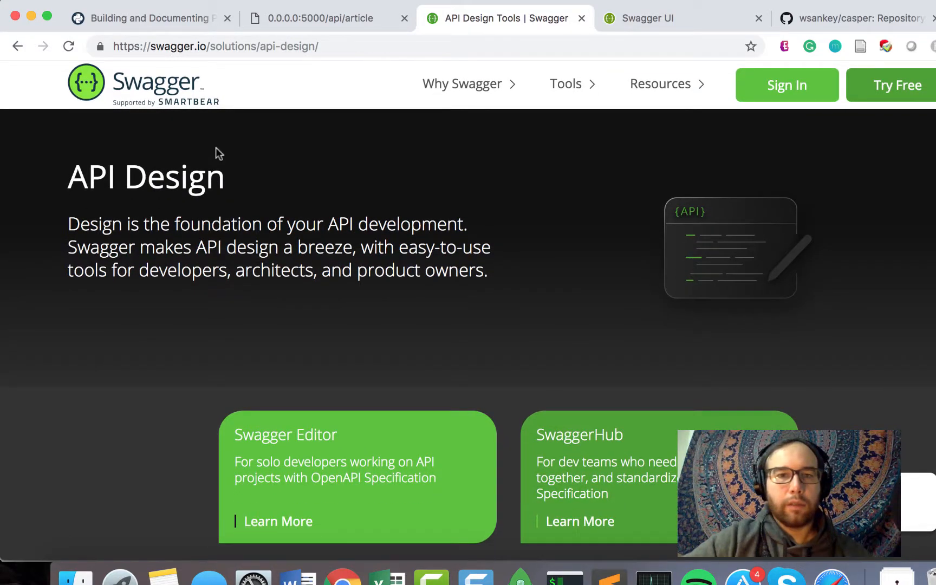
pyautogui.scroll(-10, 216, 147)
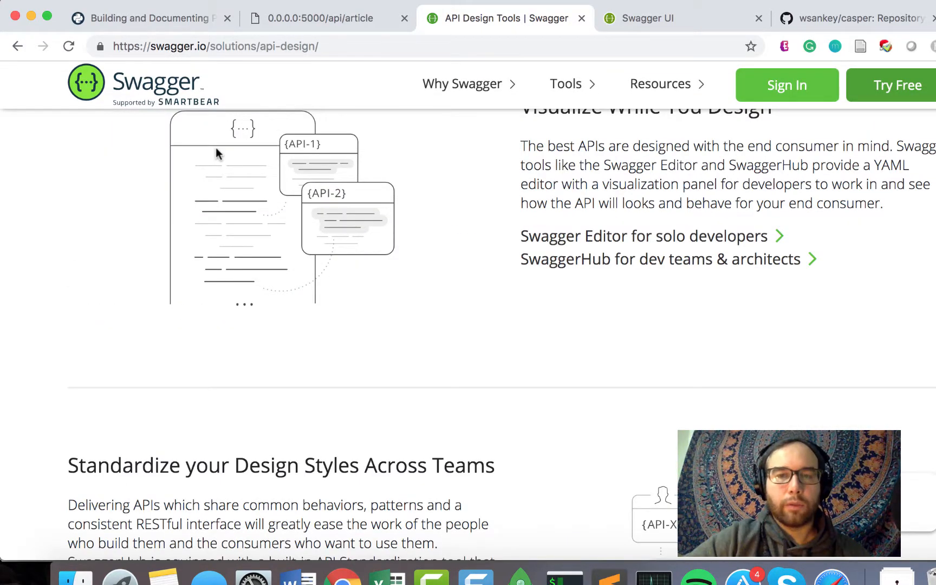
pyautogui.scroll(-1, 215, 146)
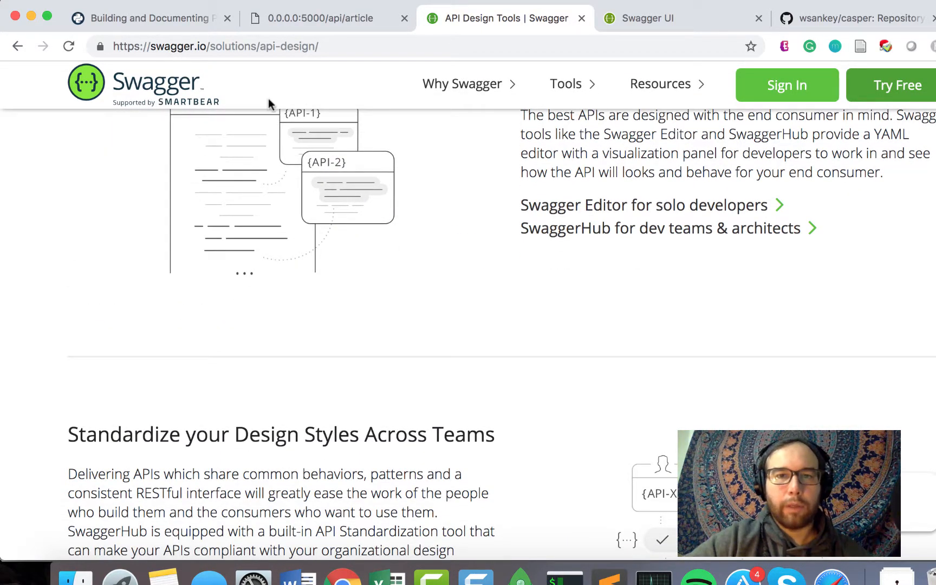
# Step: Load localhost:5000/api/, then the Swagger UI docs at localhost:5000/api/ui/
pyautogui.click(667, 19)
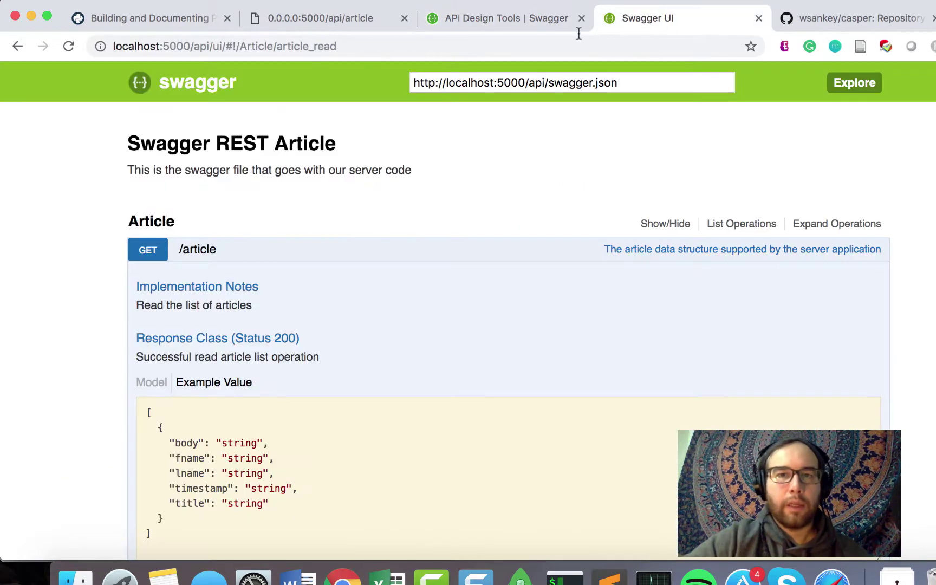
pyautogui.click(494, 46)
pyautogui.click(227, 45)
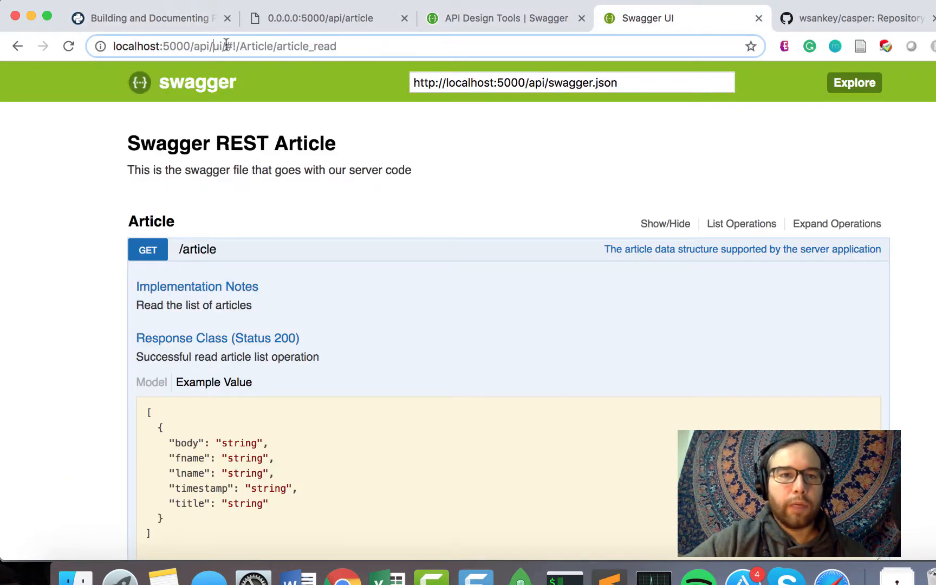
pyautogui.moveTo(212, 46); pyautogui.dragTo(440, 67)
pyautogui.press('BackSpace')
pyautogui.press('Return')
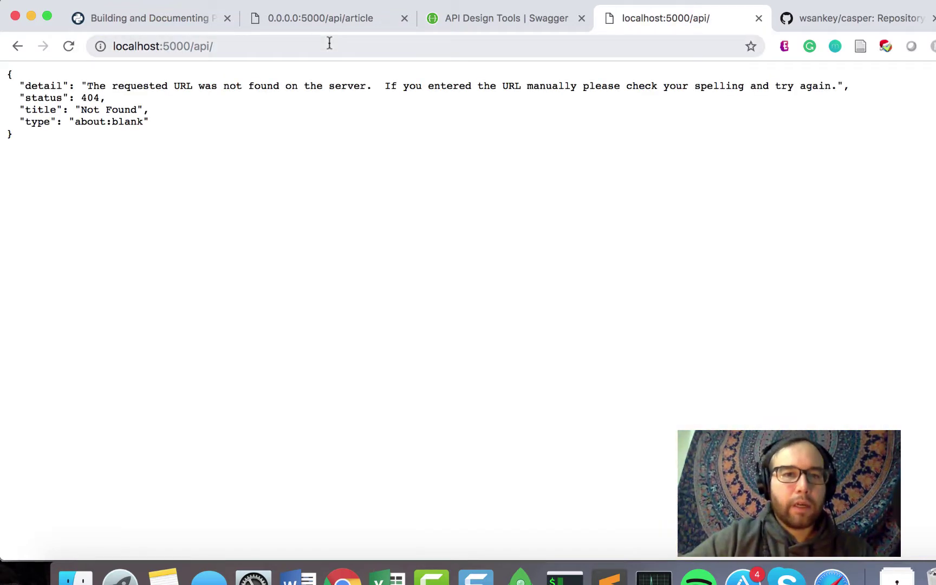
pyautogui.click(332, 46)
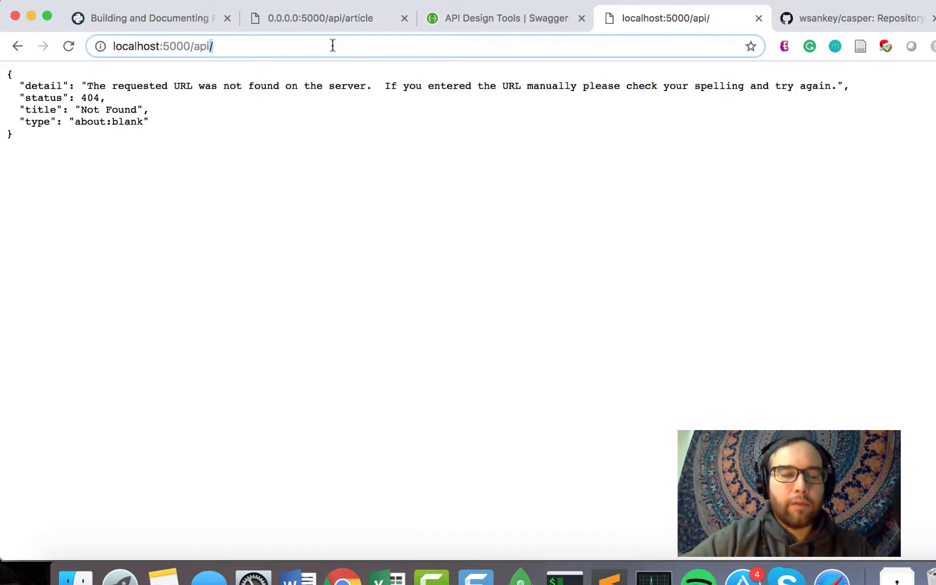
pyautogui.write('ui/')
pyautogui.press('Return')
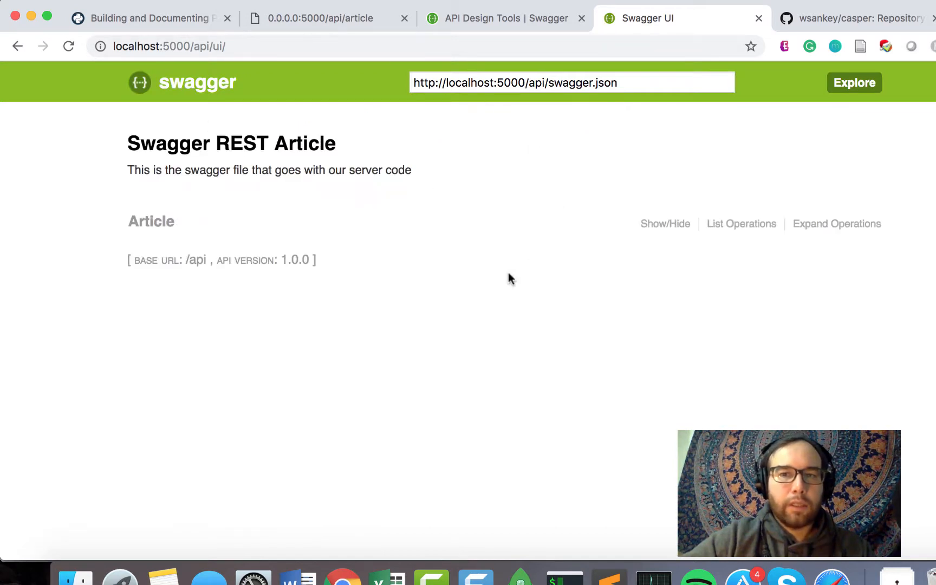
# Step: Expand the Article section's GET /article operation and compare its response model with swagger.yml
pyautogui.click(664, 223)
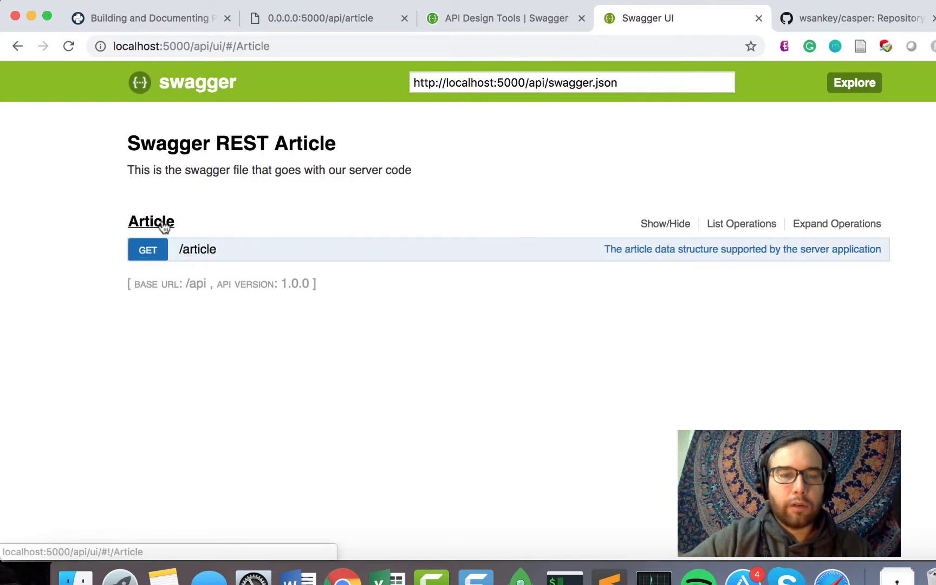
pyautogui.click(153, 249)
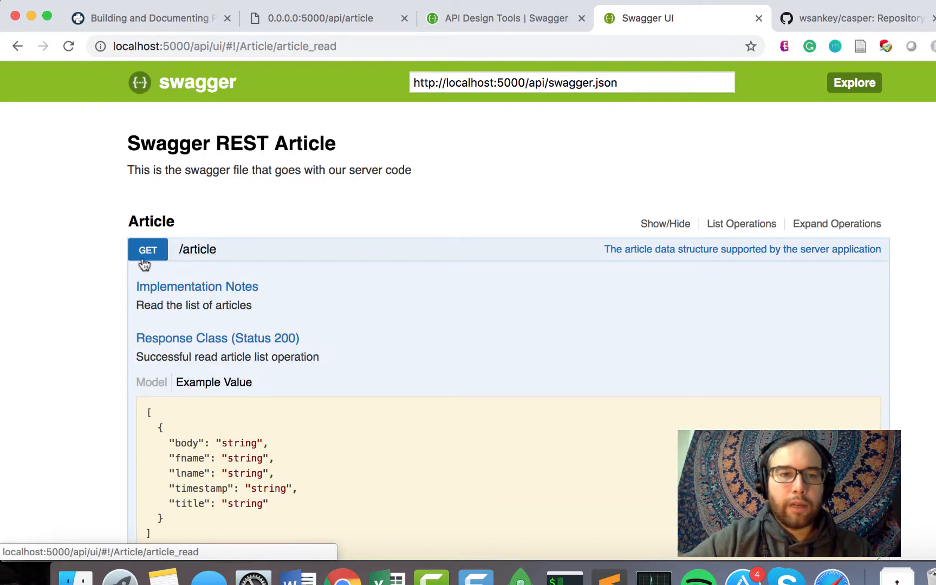
pyautogui.scroll(-2, 345, 405)
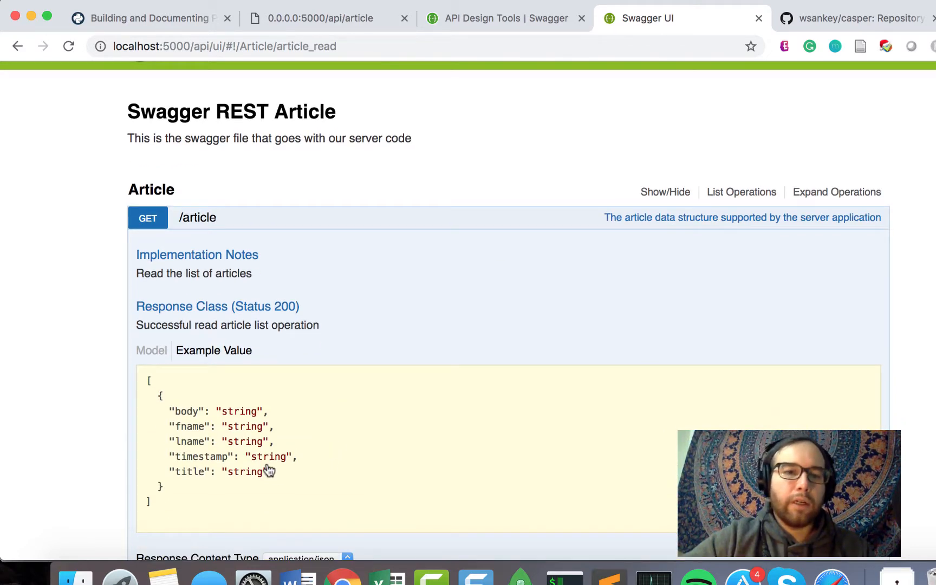
pyautogui.click(609, 578)
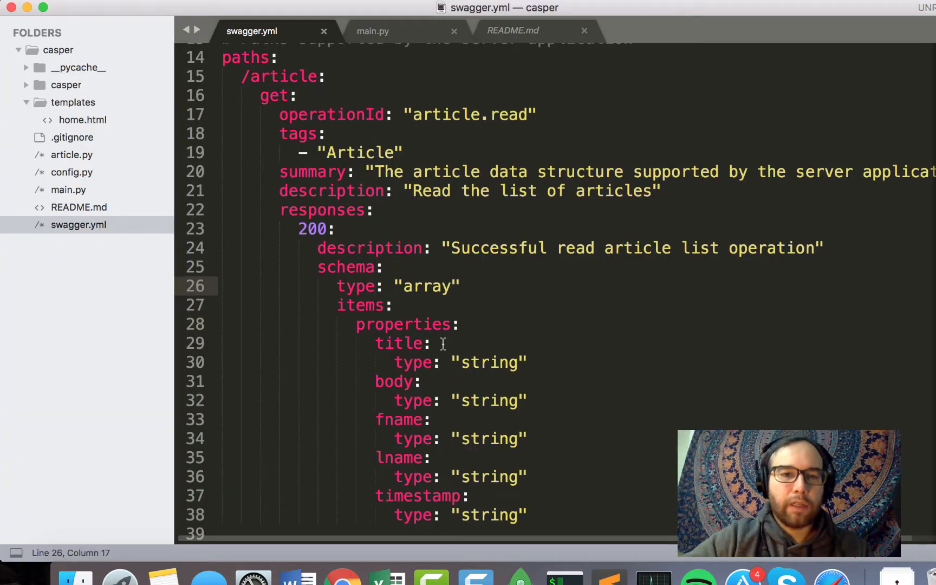
pyautogui.click(341, 577)
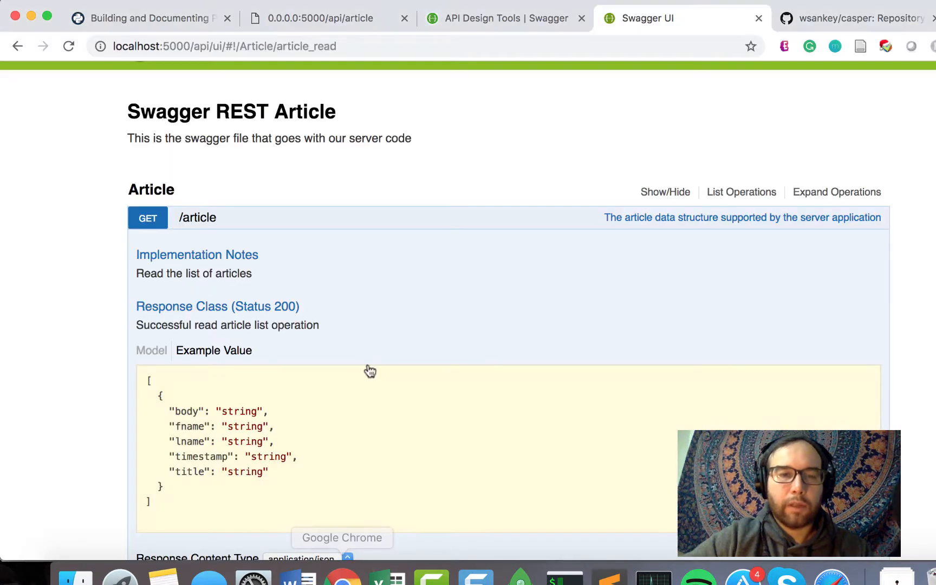
pyautogui.scroll(-3, 370, 371)
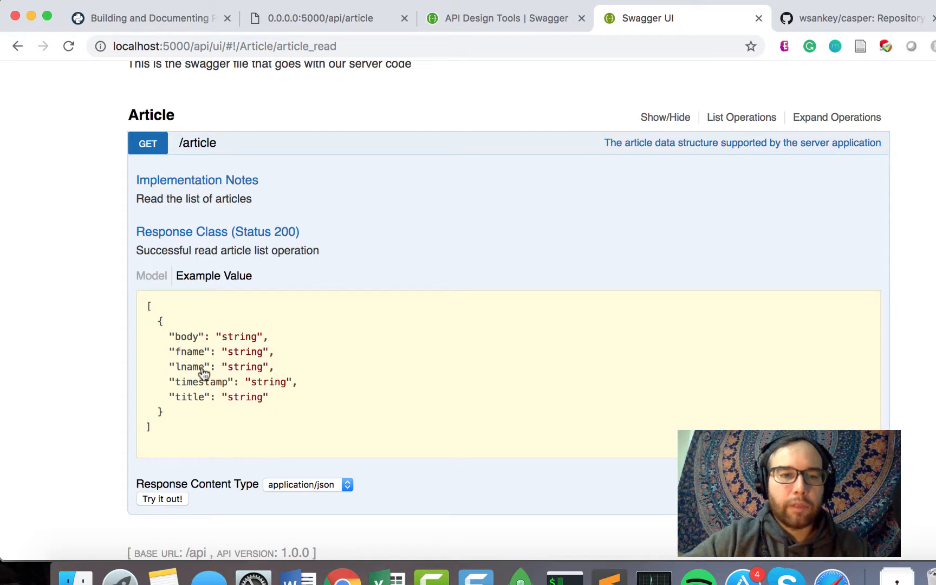
# Step: Run 'Try it out!' on GET /article, returning the three articles with response code 200
pyautogui.click(173, 497)
pyautogui.scroll(-5, 138, 438)
pyautogui.scroll(-3, 138, 438)
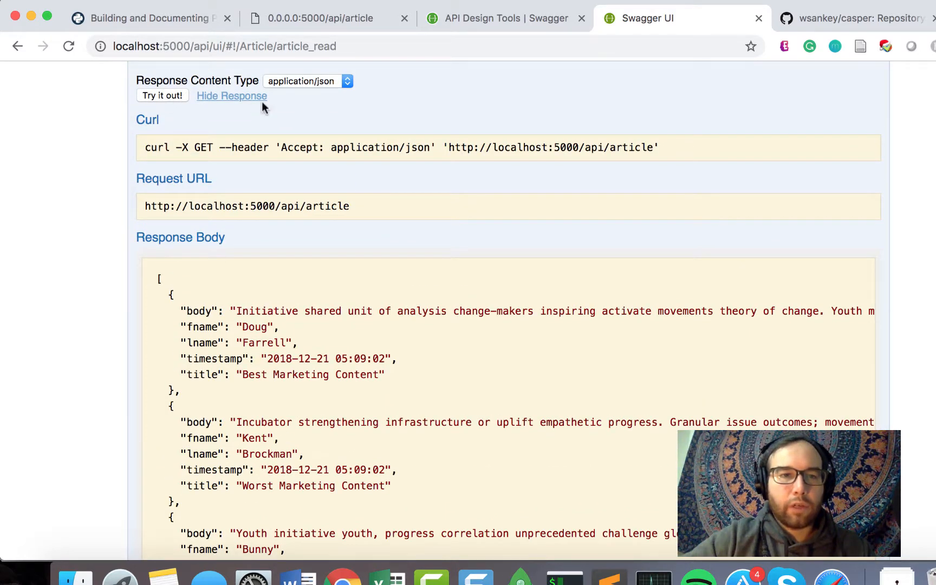
pyautogui.scroll(-5, 369, 117)
pyautogui.scroll(-3, 368, 117)
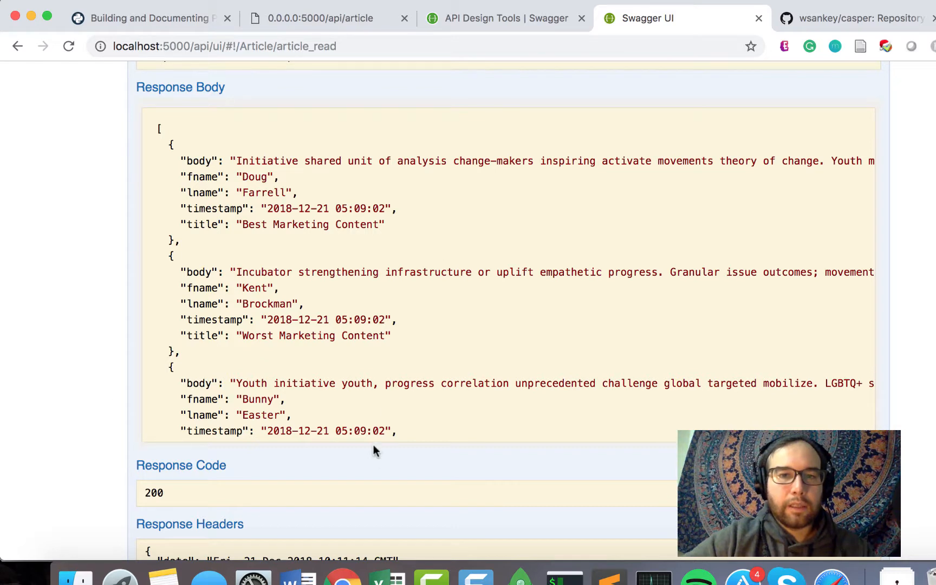
pyautogui.scroll(-4, 373, 444)
pyautogui.scroll(-1, 372, 446)
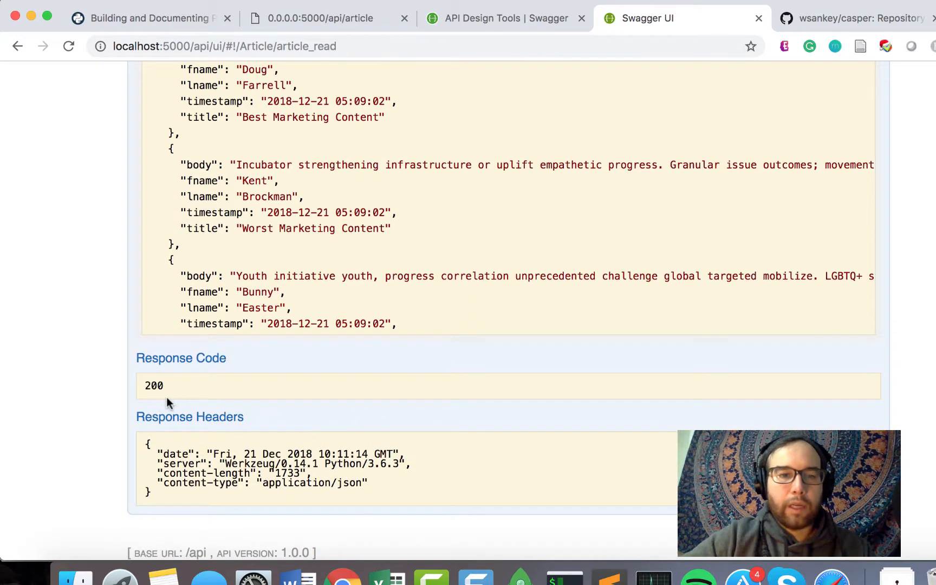
pyautogui.scroll(5, 226, 413)
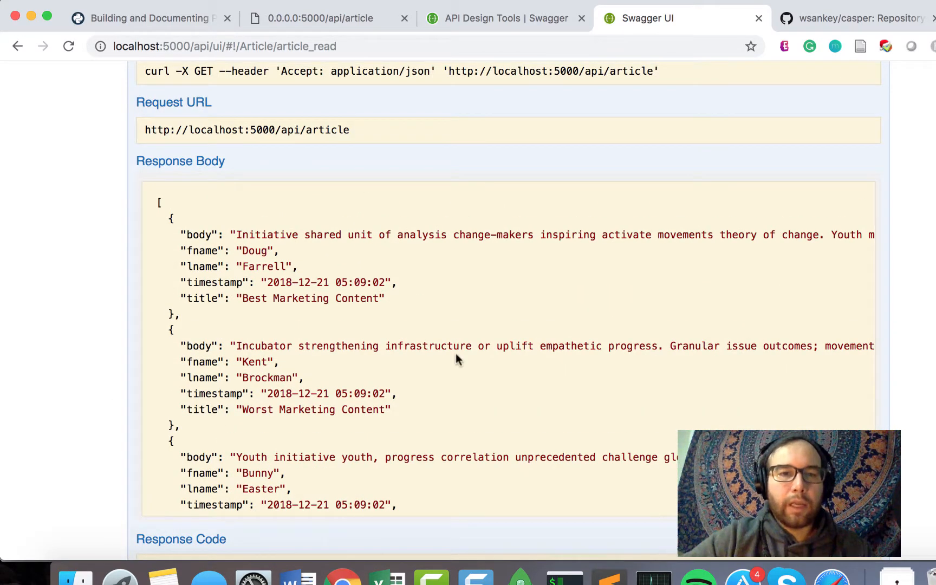
pyautogui.scroll(-4, 455, 353)
pyautogui.scroll(-1, 455, 353)
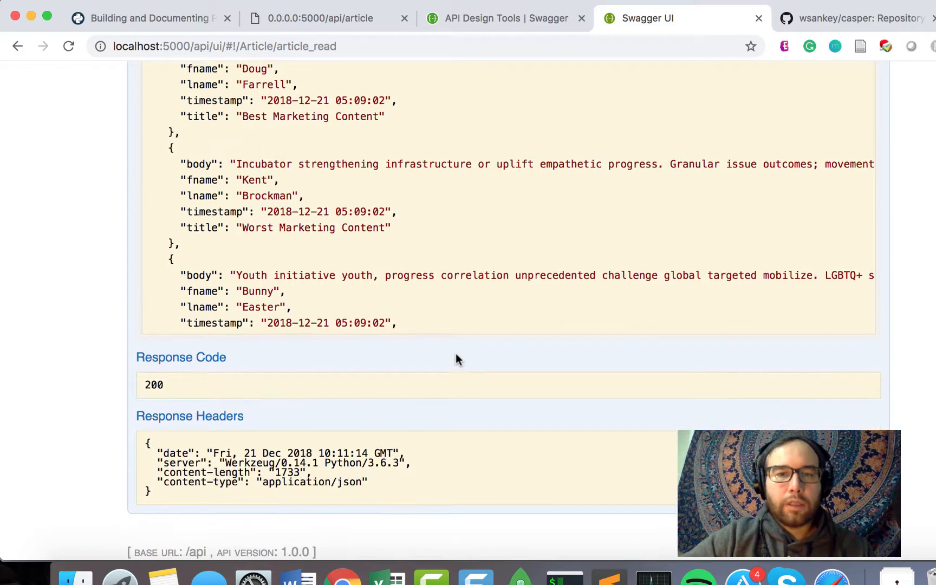
pyautogui.scroll(10, 455, 354)
pyautogui.scroll(10, 456, 359)
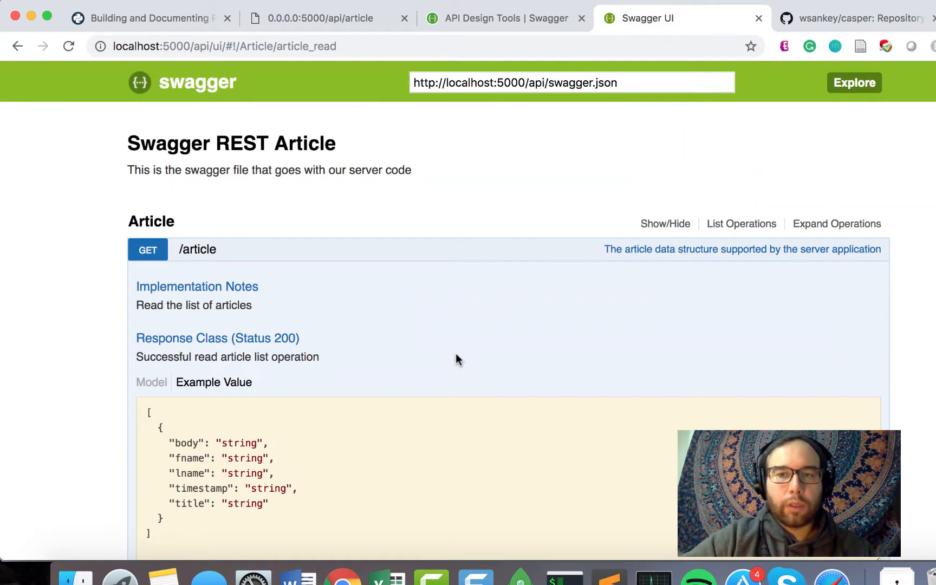
pyautogui.scroll(-2, 456, 359)
pyautogui.scroll(3, 455, 358)
pyautogui.scroll(-3, 456, 358)
pyautogui.scroll(-3, 455, 358)
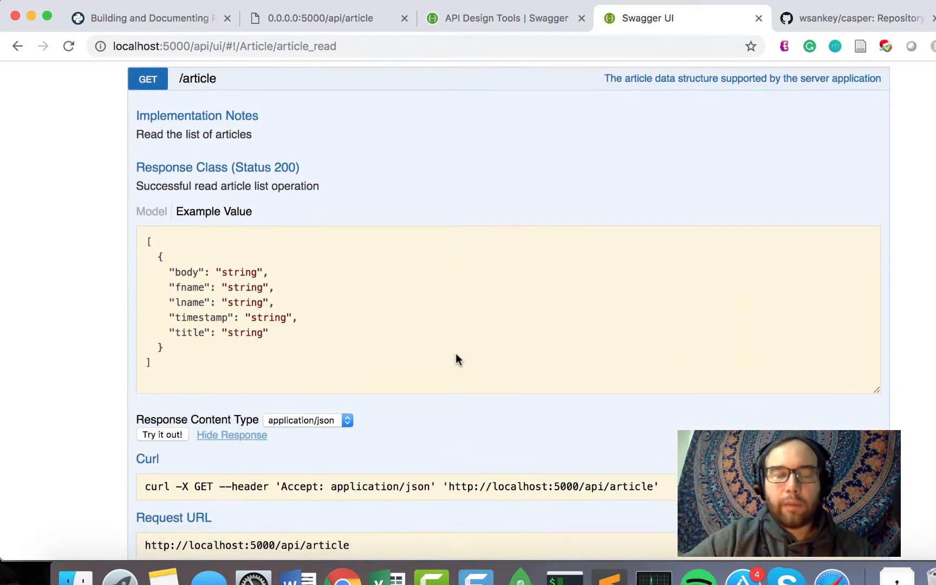
pyautogui.scroll(-2, 455, 358)
pyautogui.scroll(-2, 455, 359)
pyautogui.scroll(-3, 456, 354)
pyautogui.scroll(-1, 456, 354)
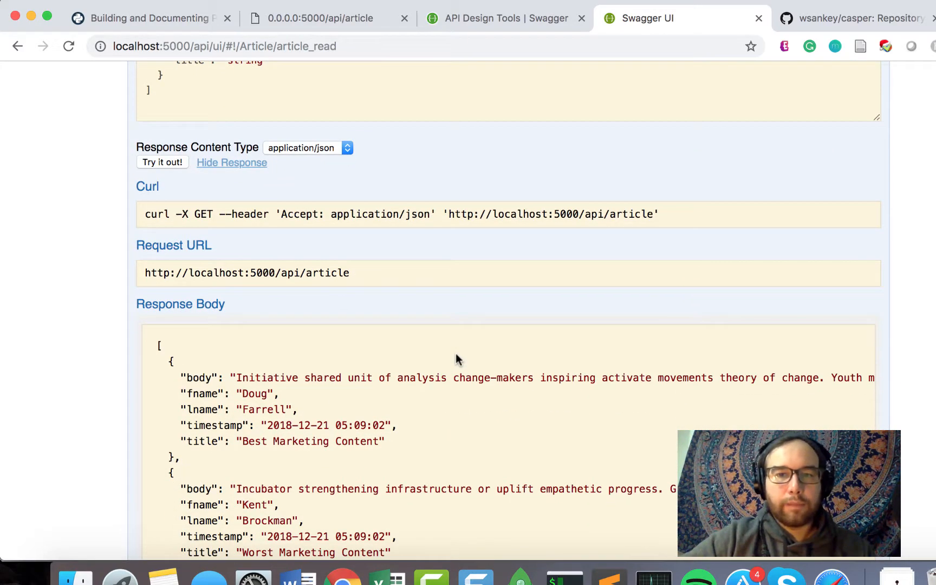
pyautogui.scroll(-3, 456, 353)
pyautogui.scroll(15, 456, 353)
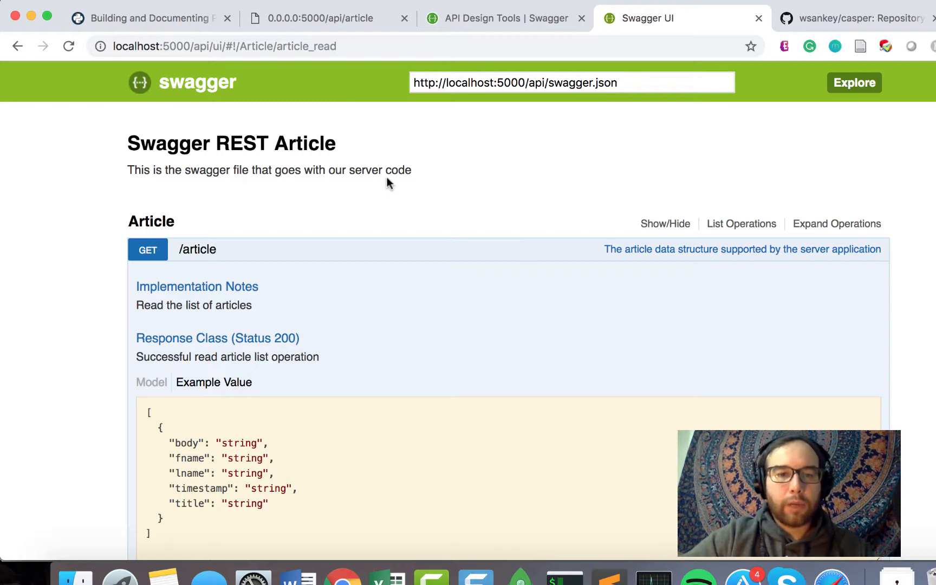
# Step: Switch to Sublime Text and bring up main.py's Connexion setup and home route
pyautogui.click(609, 578)
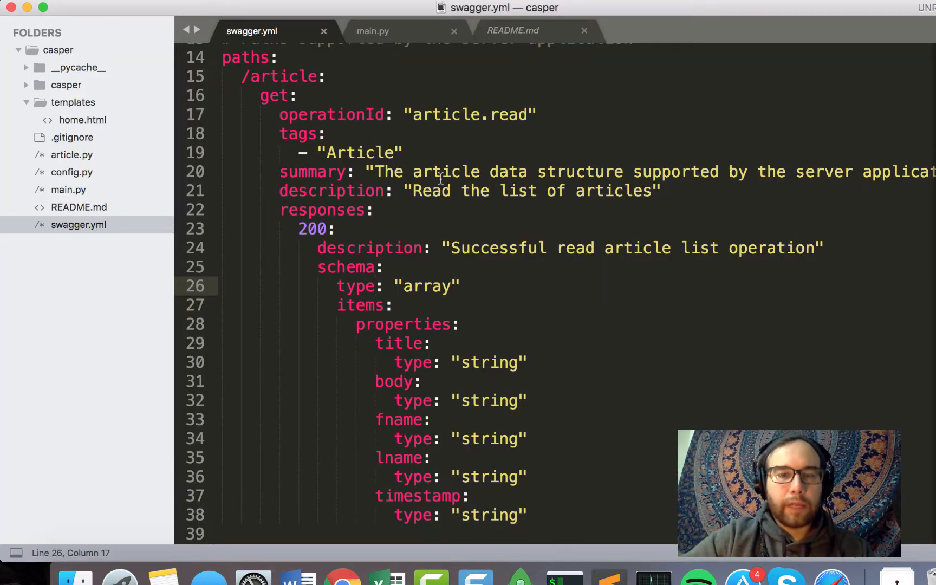
pyautogui.click(390, 35)
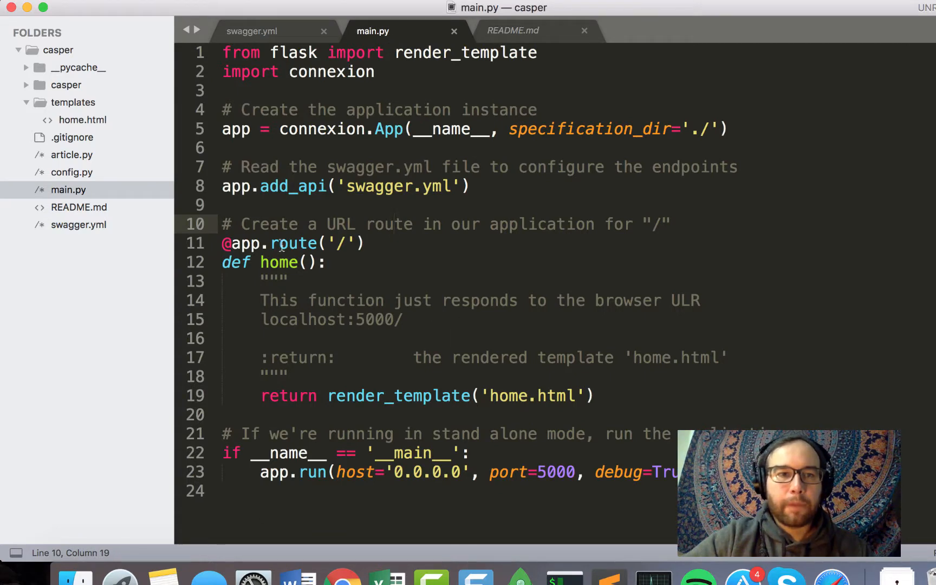
# Step: On the /api/article tab, trim the address to 0.0.0.0:5000 and load the Welcome to Casper home page
pyautogui.click(343, 577)
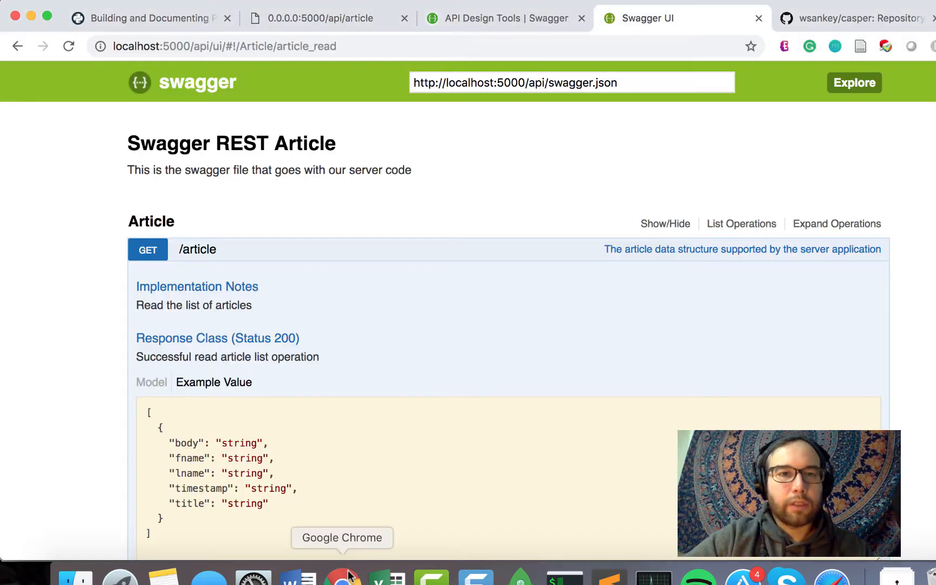
pyautogui.click(327, 25)
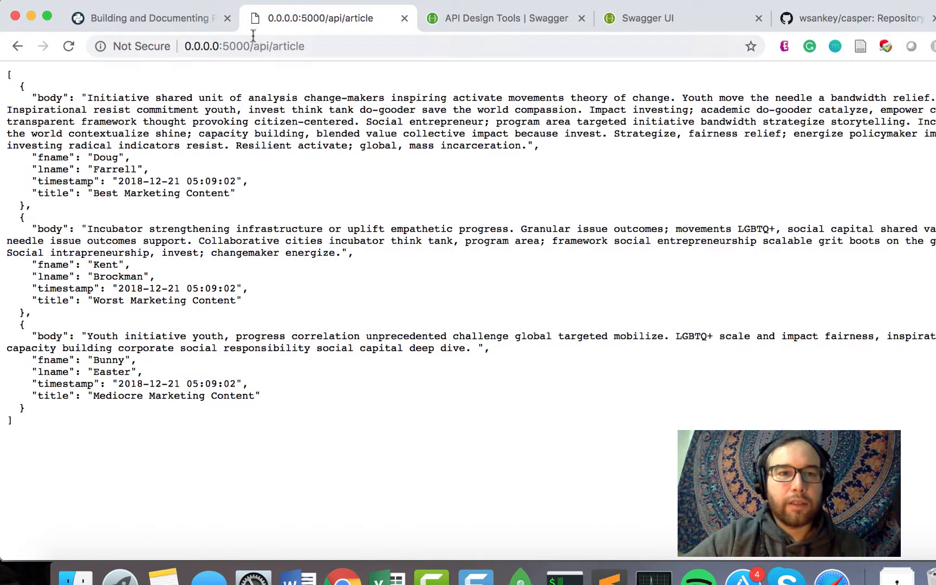
pyautogui.moveTo(254, 46); pyautogui.dragTo(387, 59)
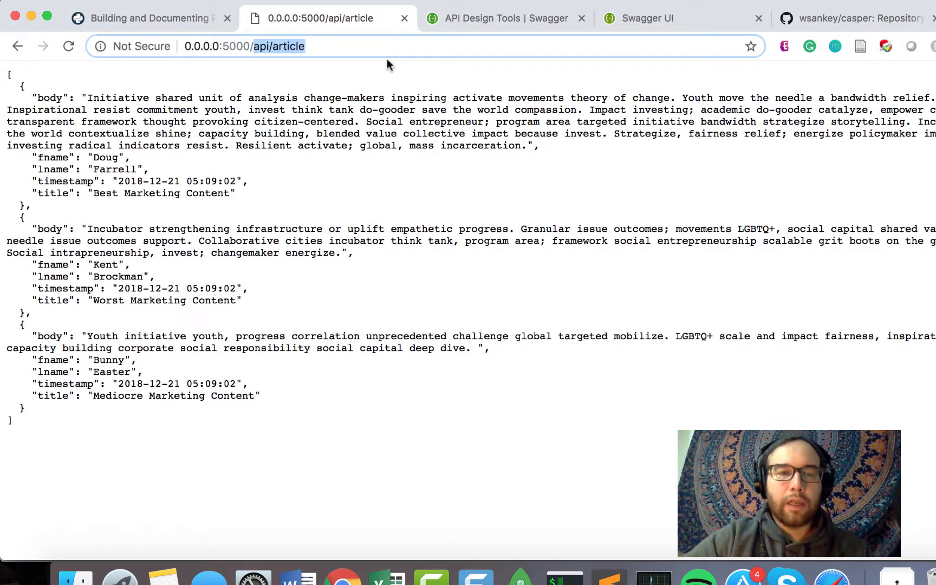
pyautogui.press('BackSpace')
pyautogui.press('Return')
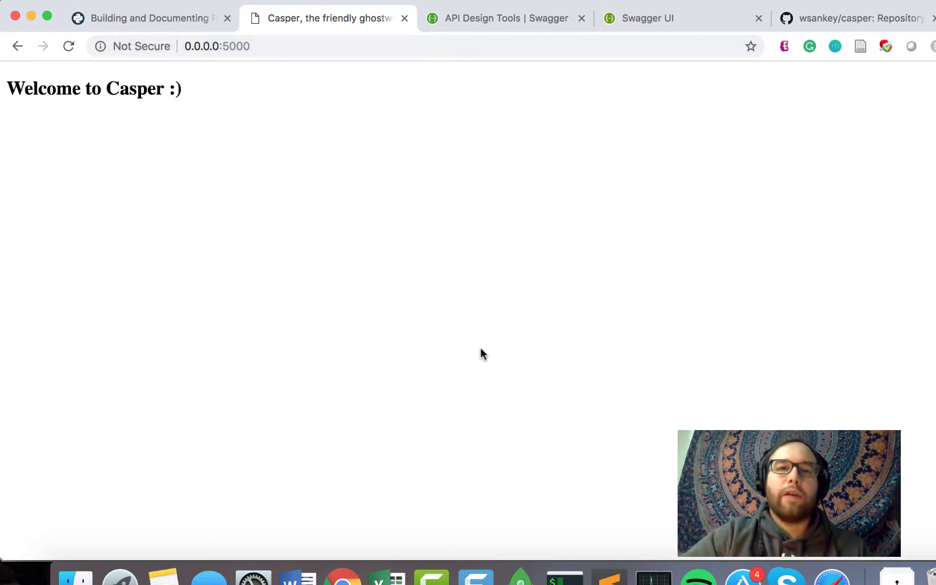
# Step: Cycle through the API Design Tools and Swagger UI tabs, then return to the Casper home page
pyautogui.click(511, 16)
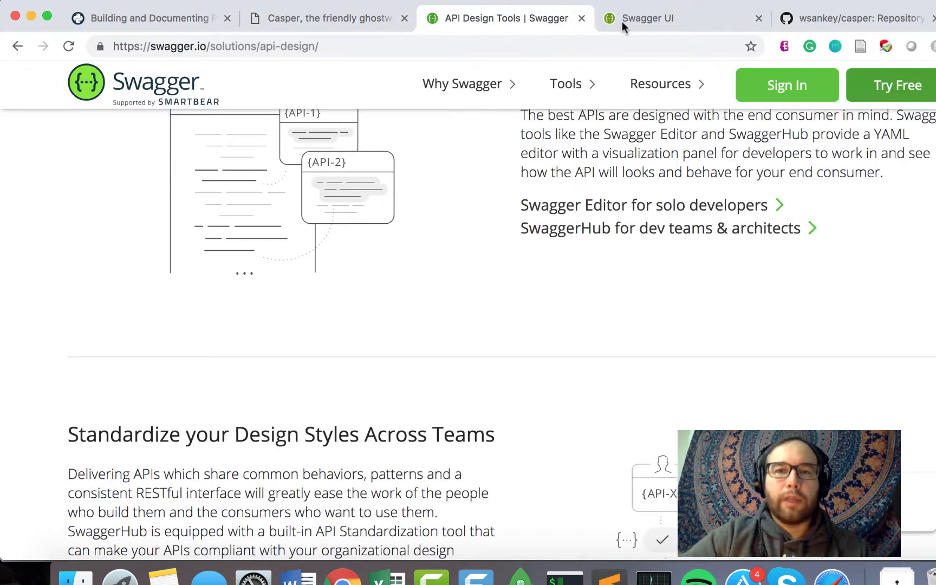
pyautogui.click(628, 22)
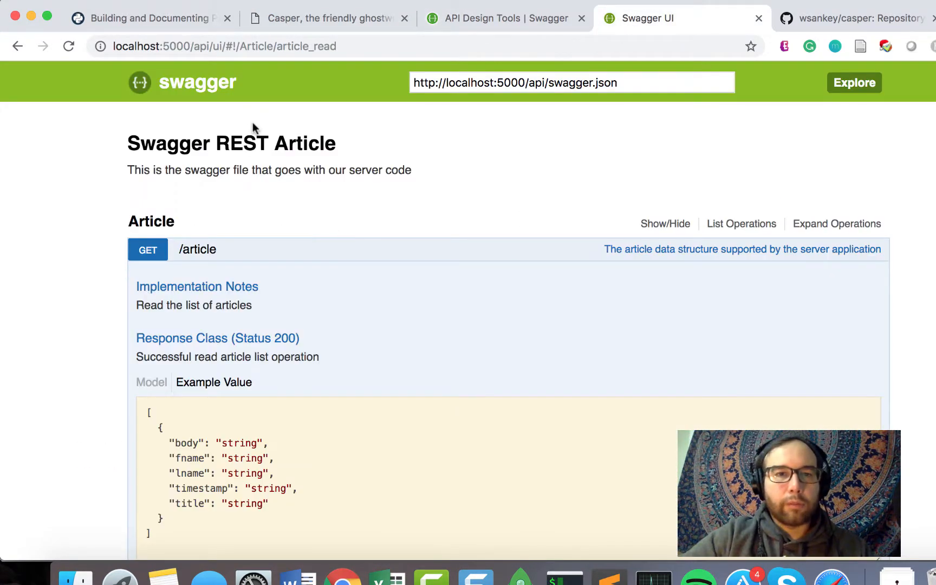
pyautogui.click(265, 19)
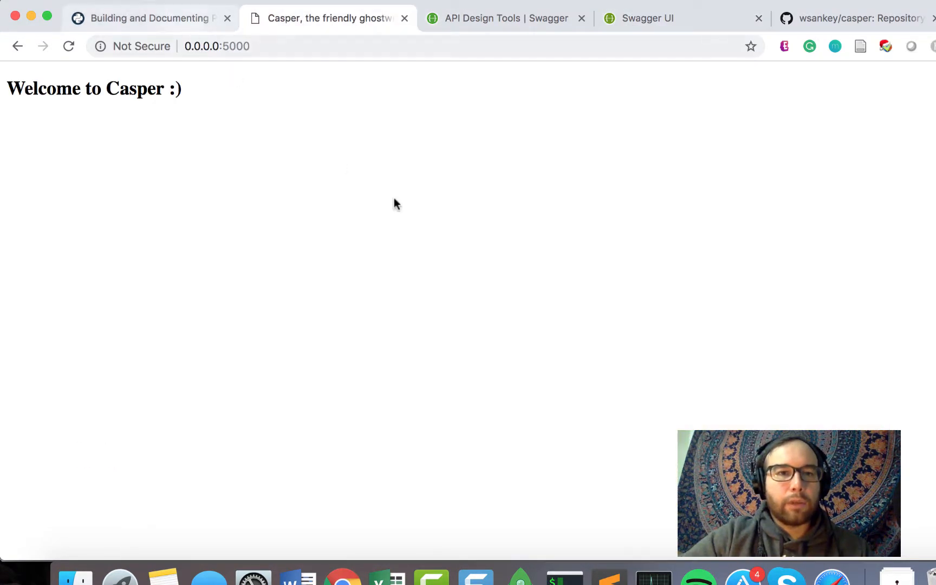